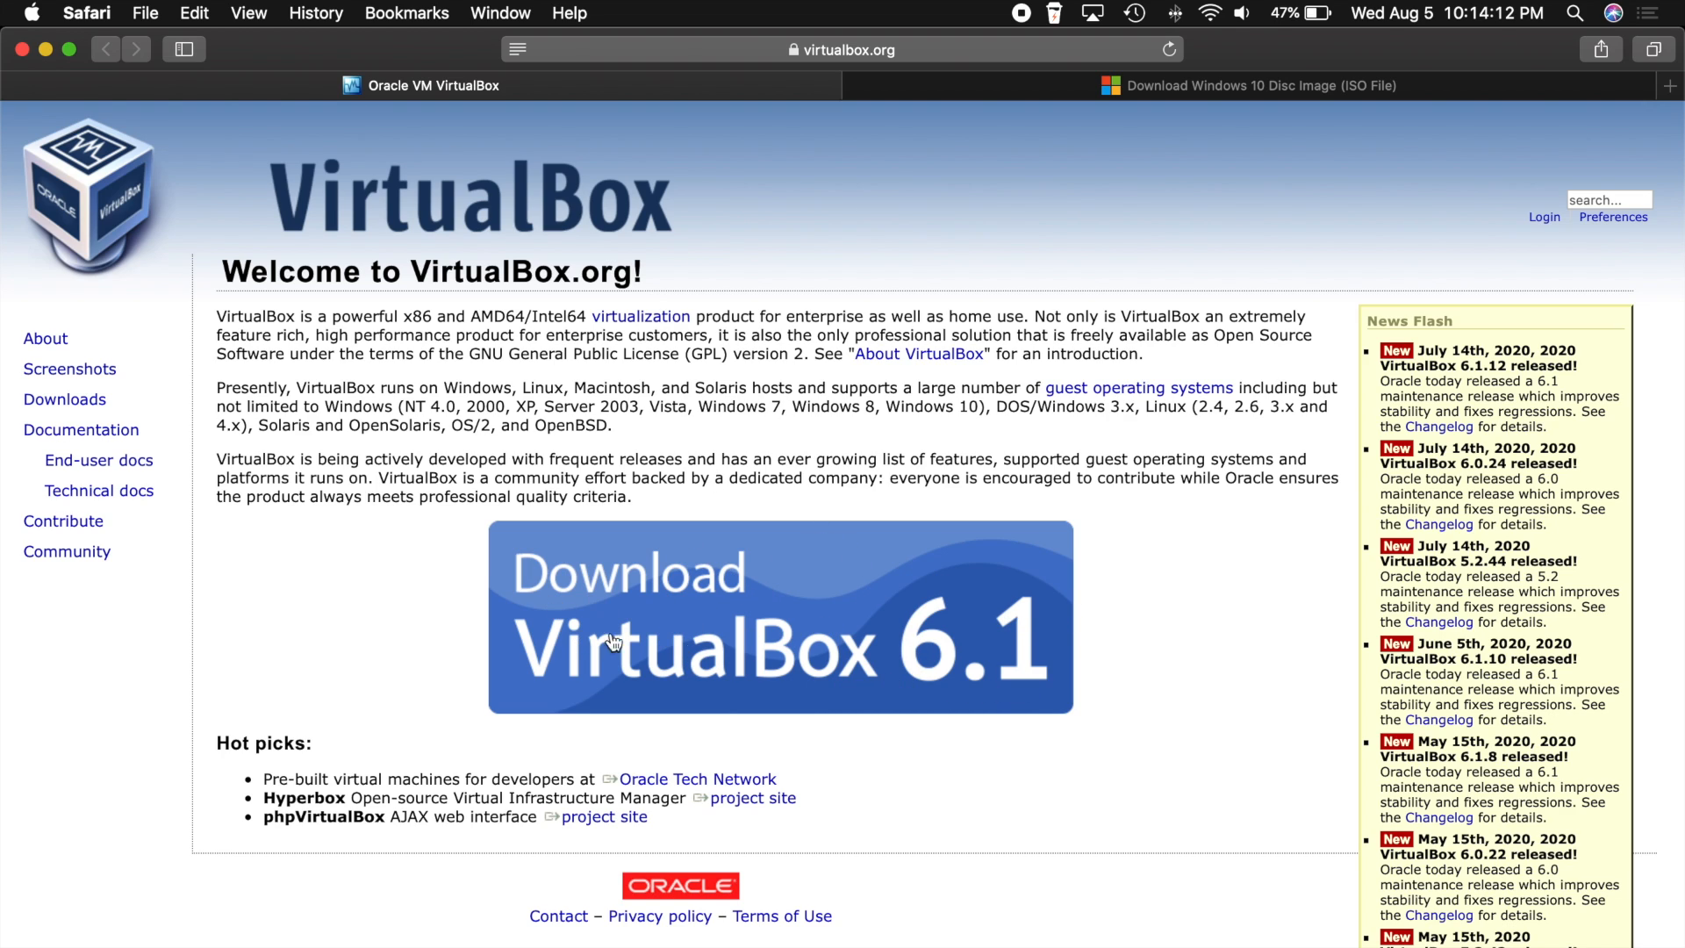
- Open the VirtualBox download page and download the 6.1.12 platform package for OS X hosts
{"action": "left_click", "coordinate": [830, 637]}
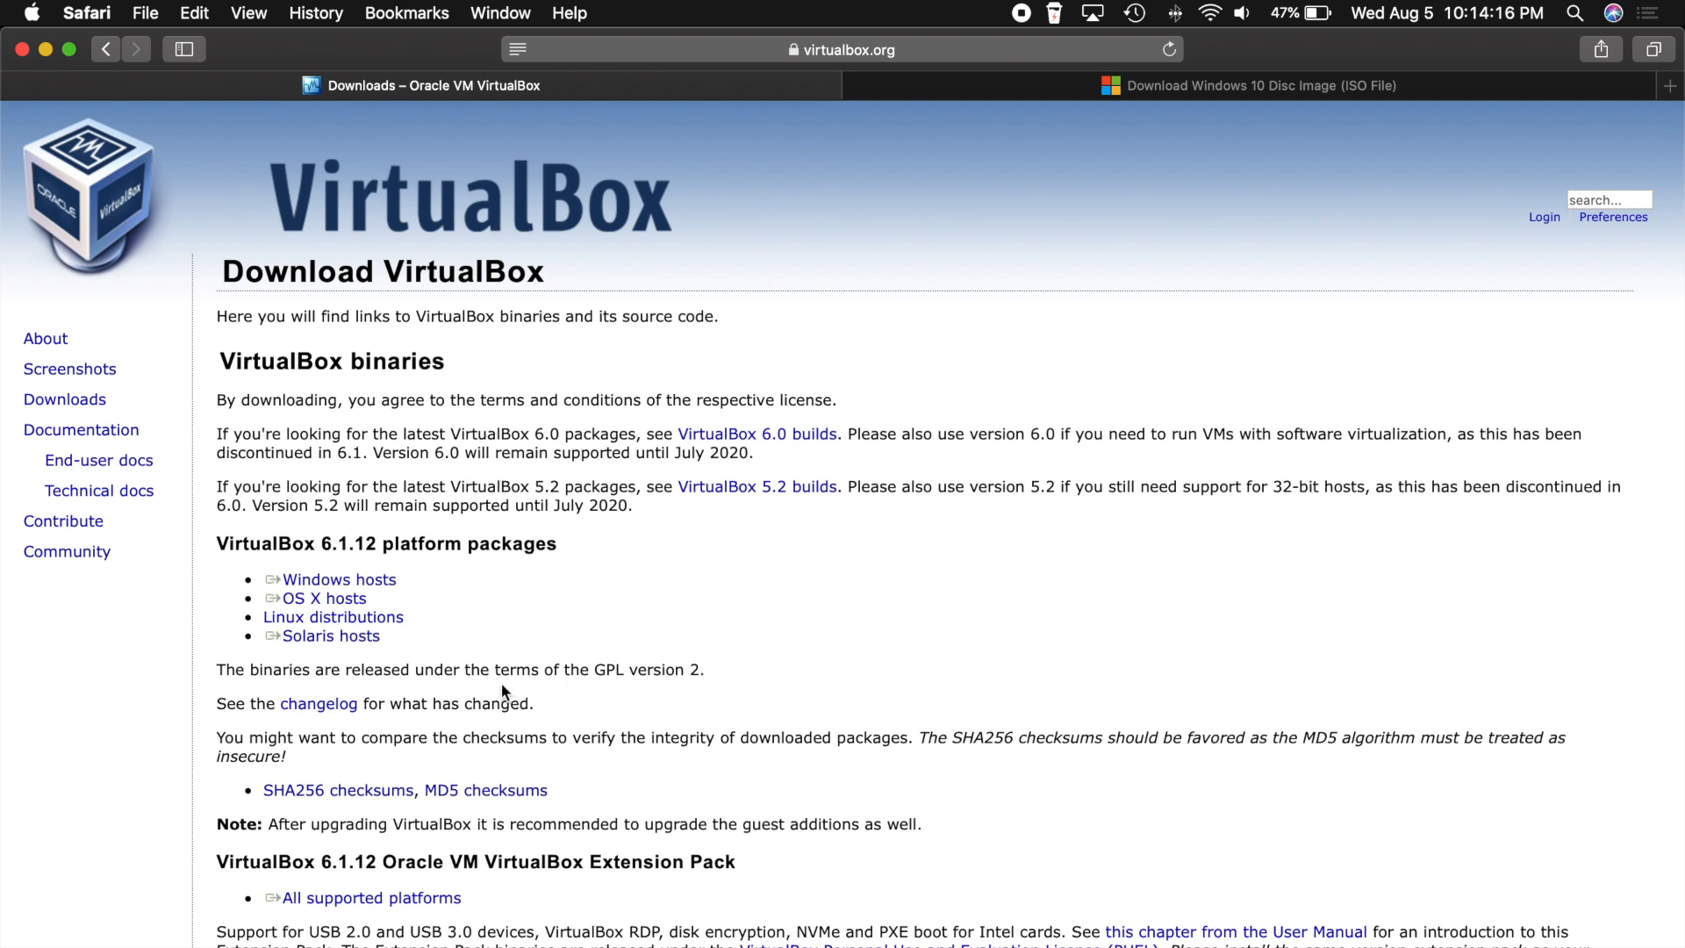
{"action": "double_click", "coordinate": [295, 549]}
{"action": "left_click", "coordinate": [340, 548]}
{"action": "left_click_drag", "start_coordinate": [321, 548], "coordinate": [414, 545]}
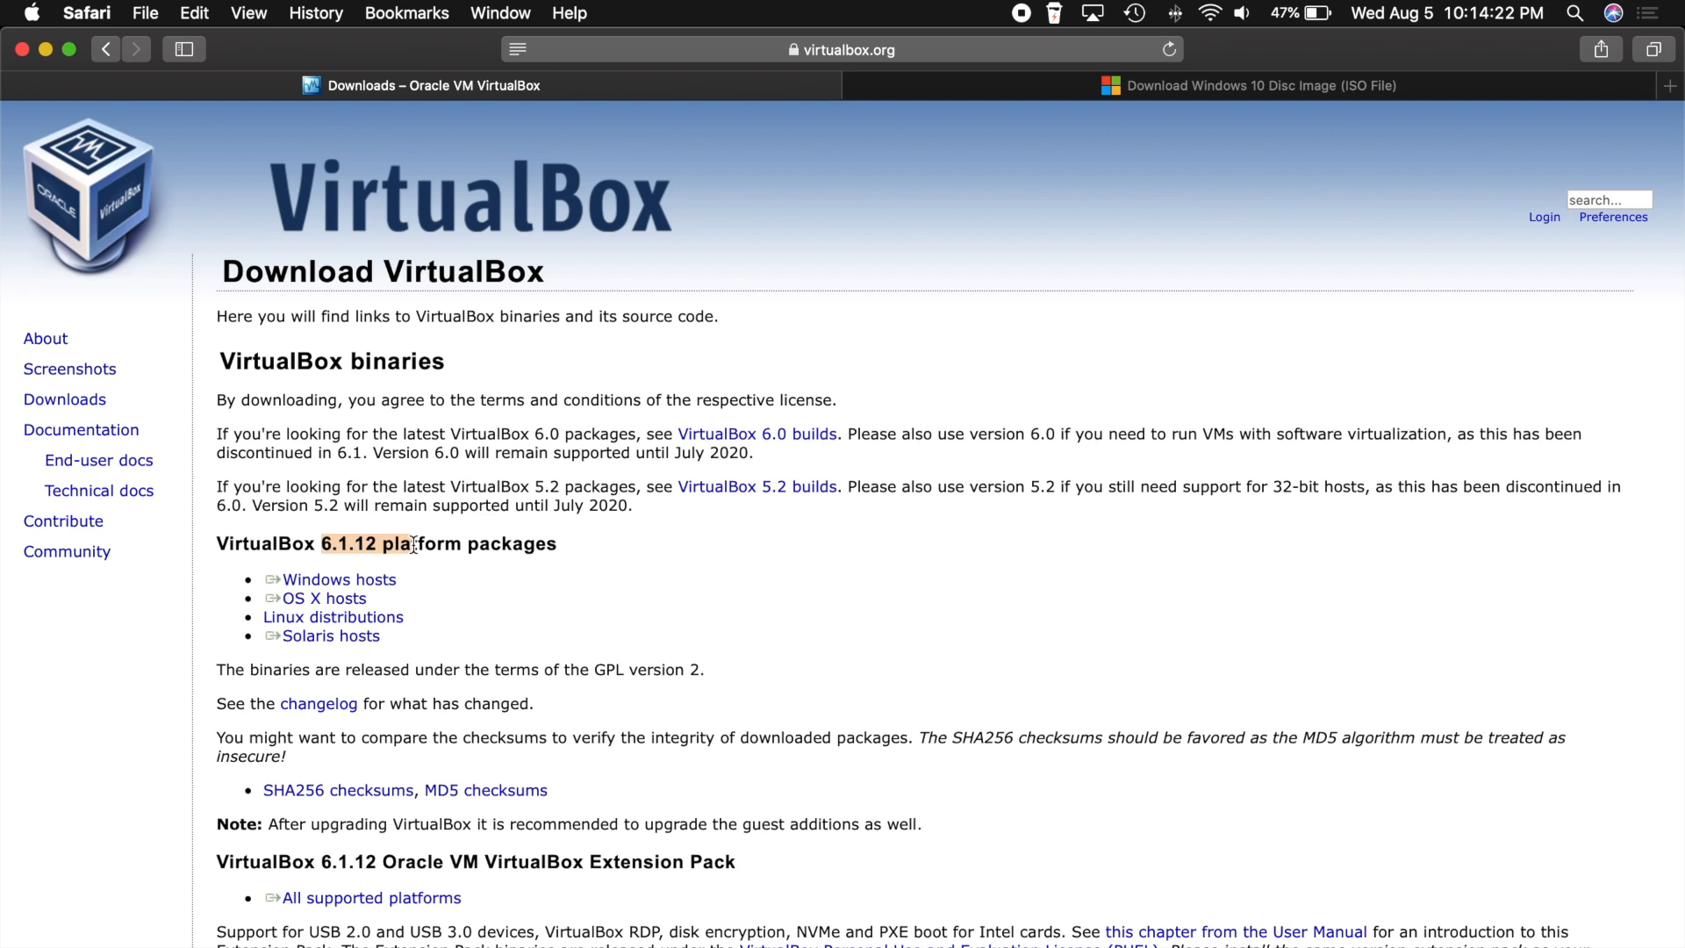
{"action": "left_click", "coordinate": [460, 595]}
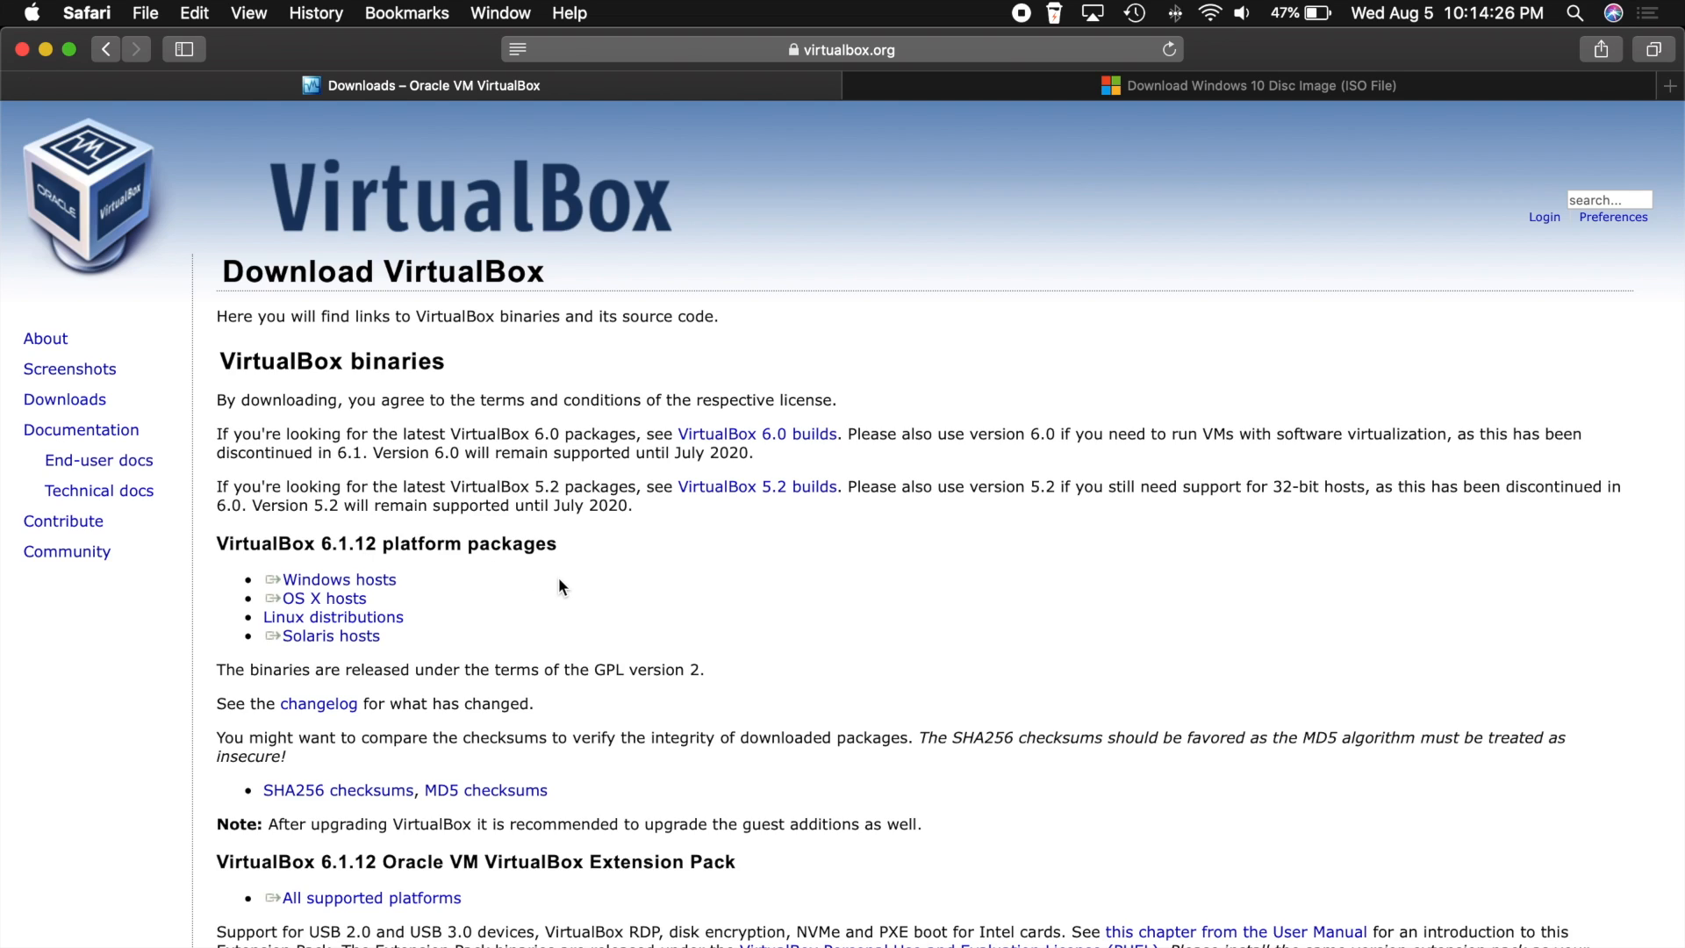
{"action": "triple_click", "coordinate": [321, 600]}
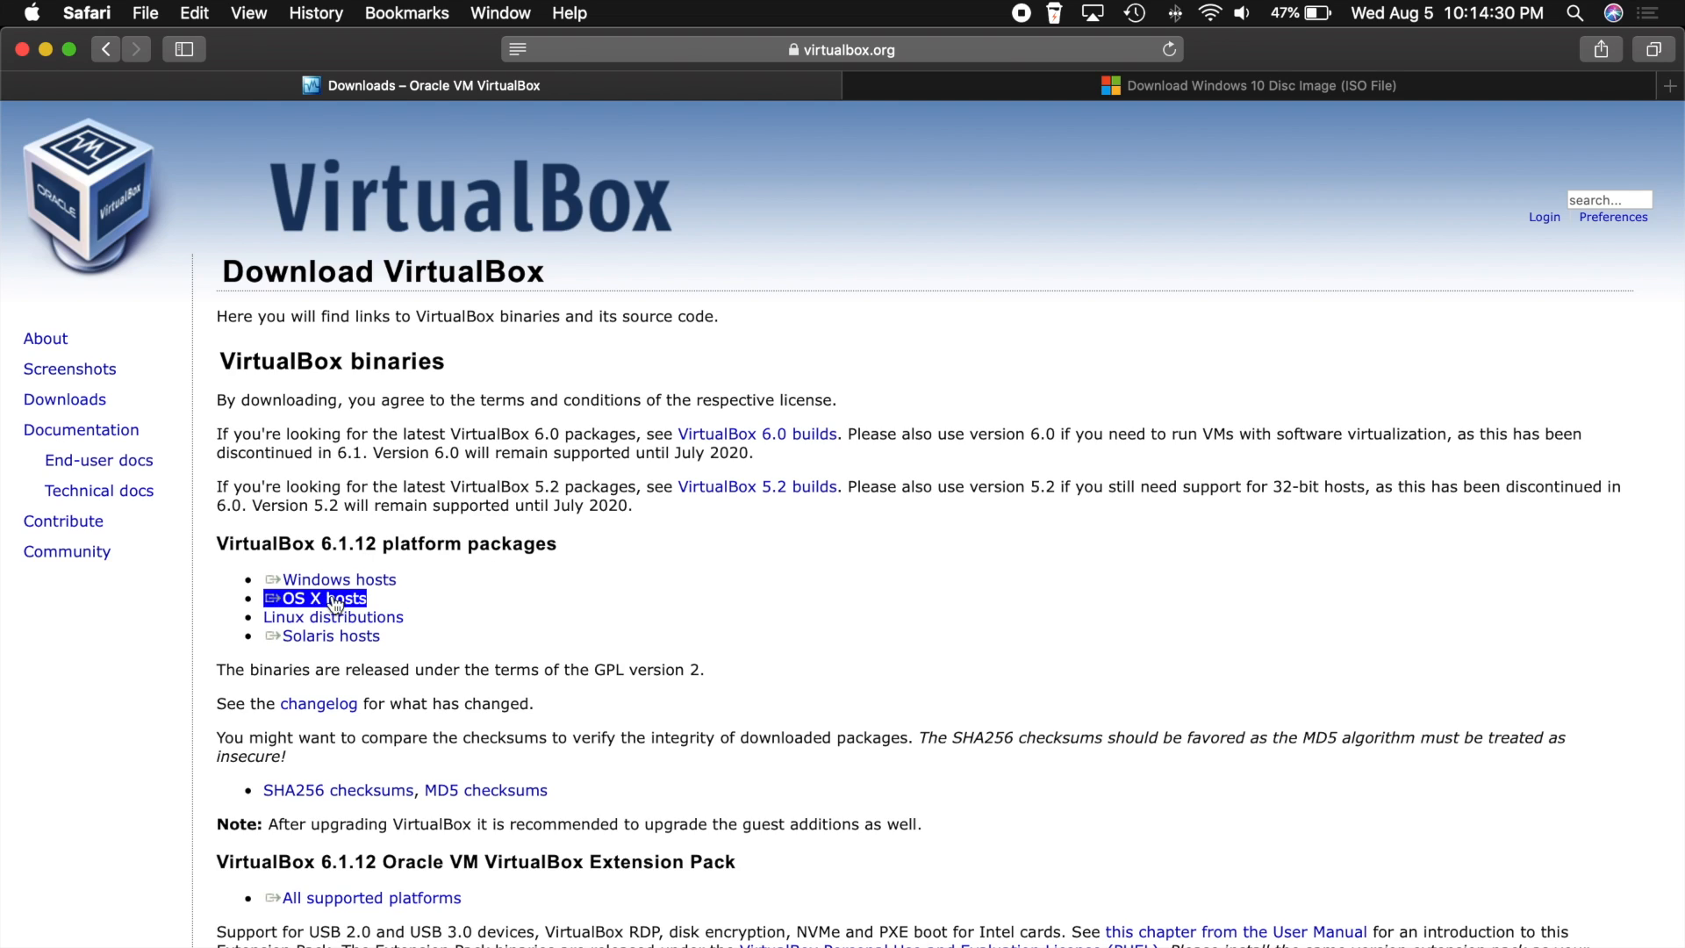
{"action": "left_click", "coordinate": [321, 600]}
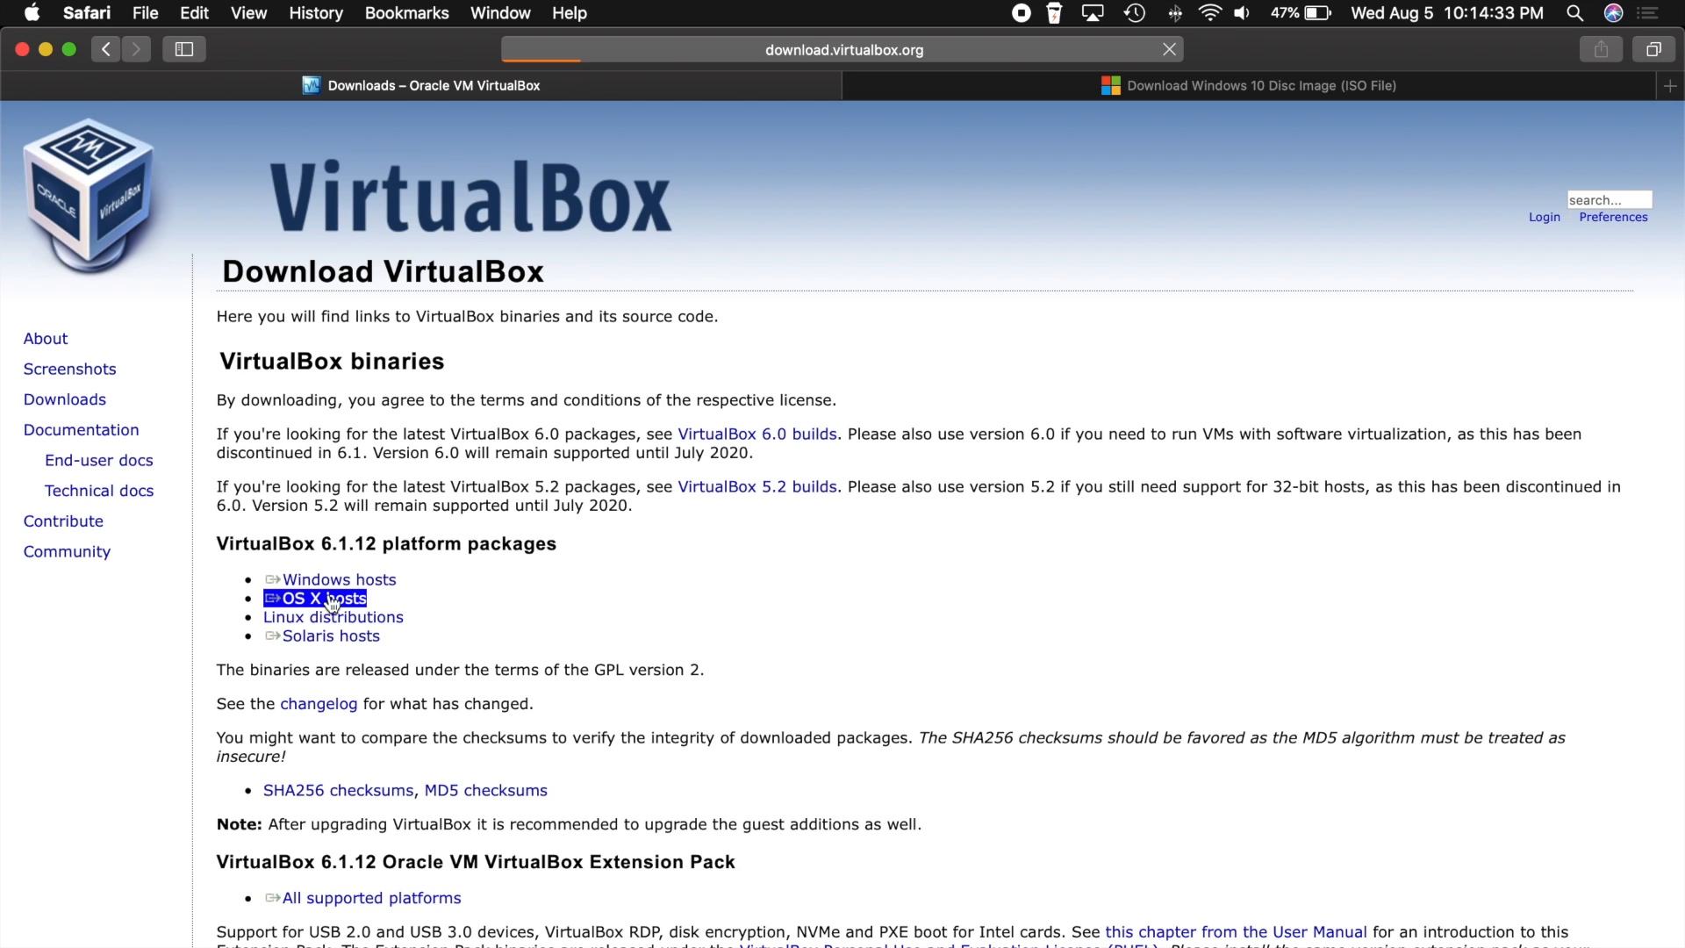
- Stop the VirtualBox-6.1.12-139181-OSX.dmg download and clear it from the downloads list
{"action": "left_click", "coordinate": [1550, 52]}
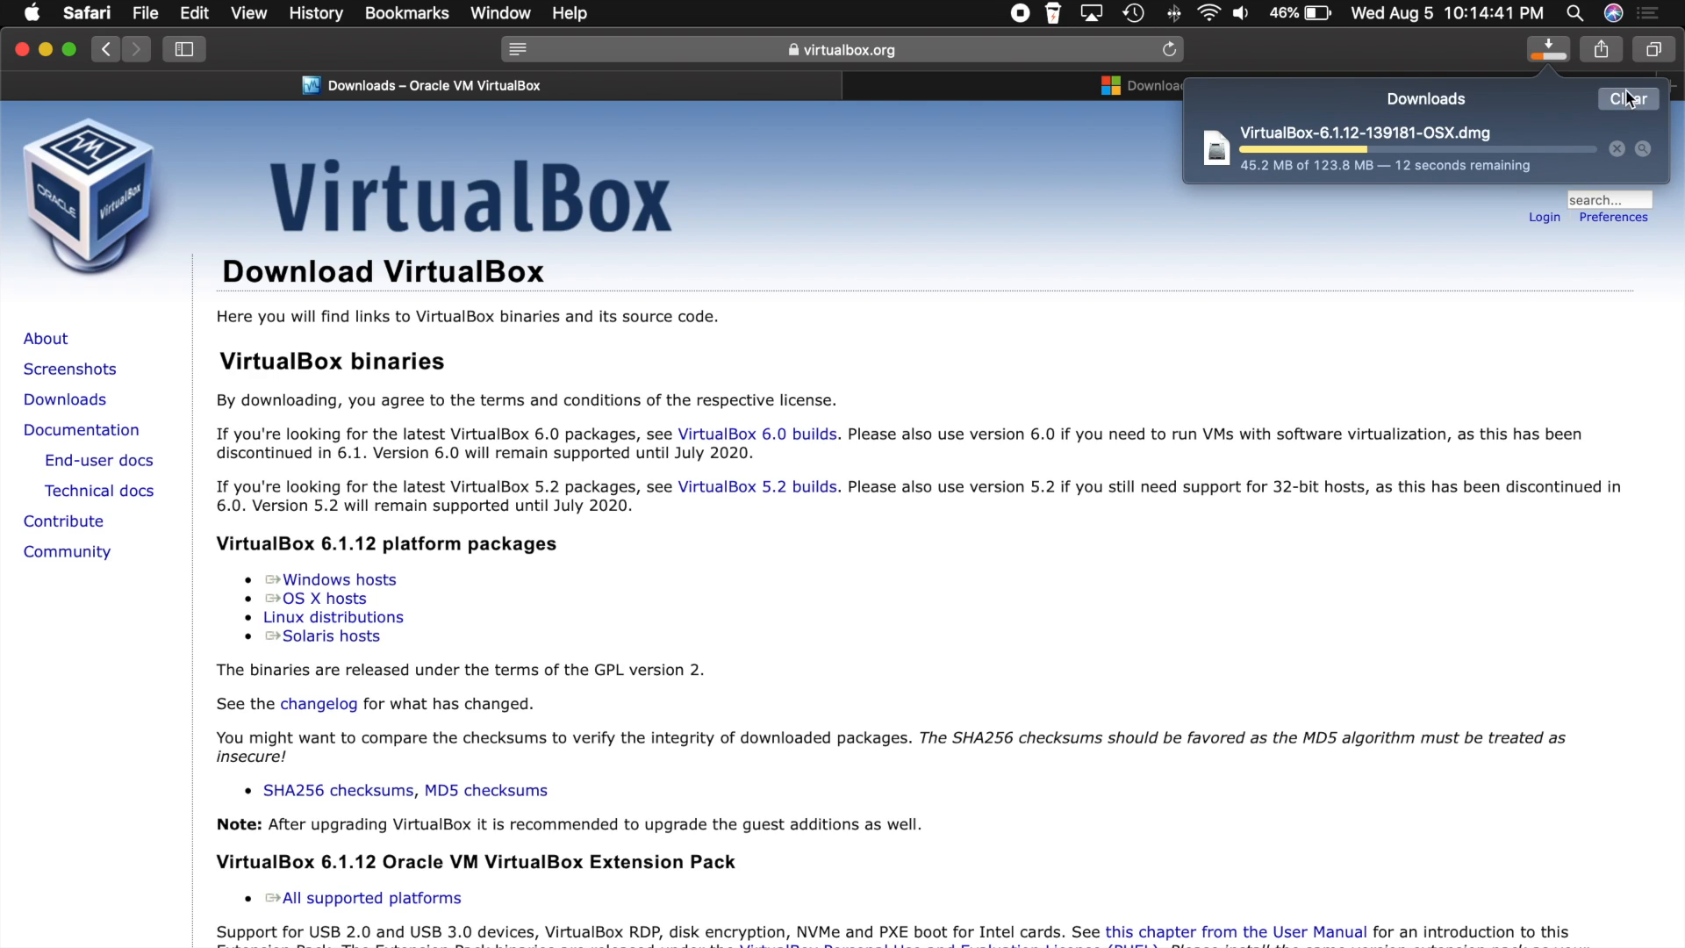
{"action": "left_click", "coordinate": [1617, 149]}
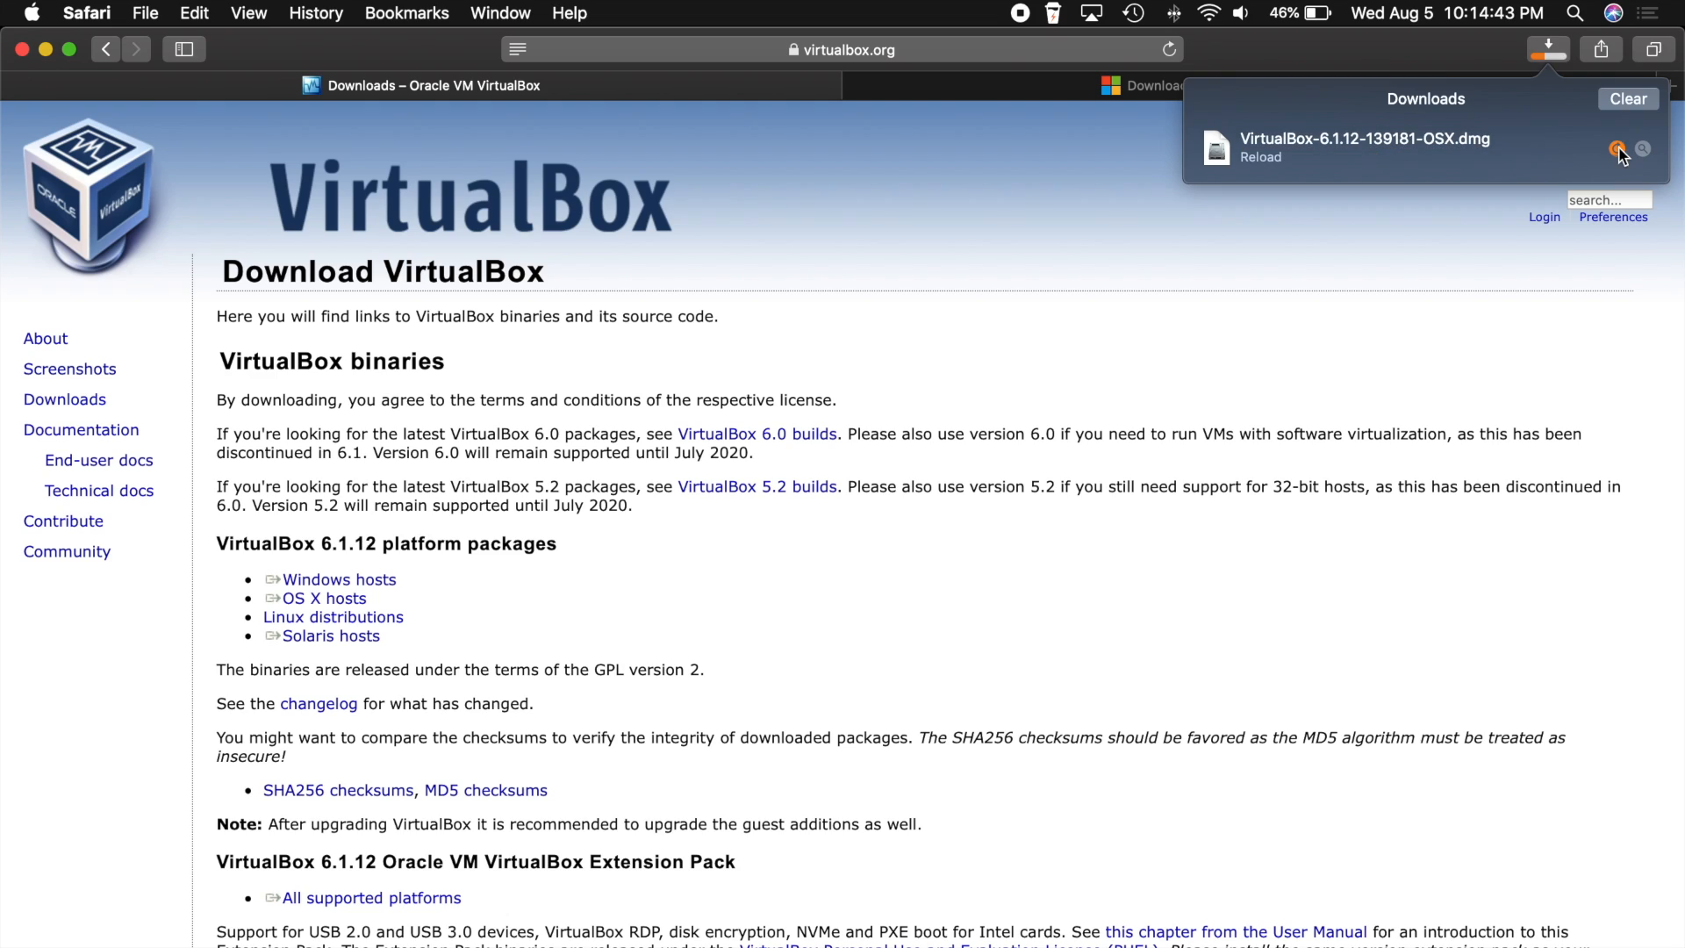
{"action": "left_click", "coordinate": [1627, 98]}
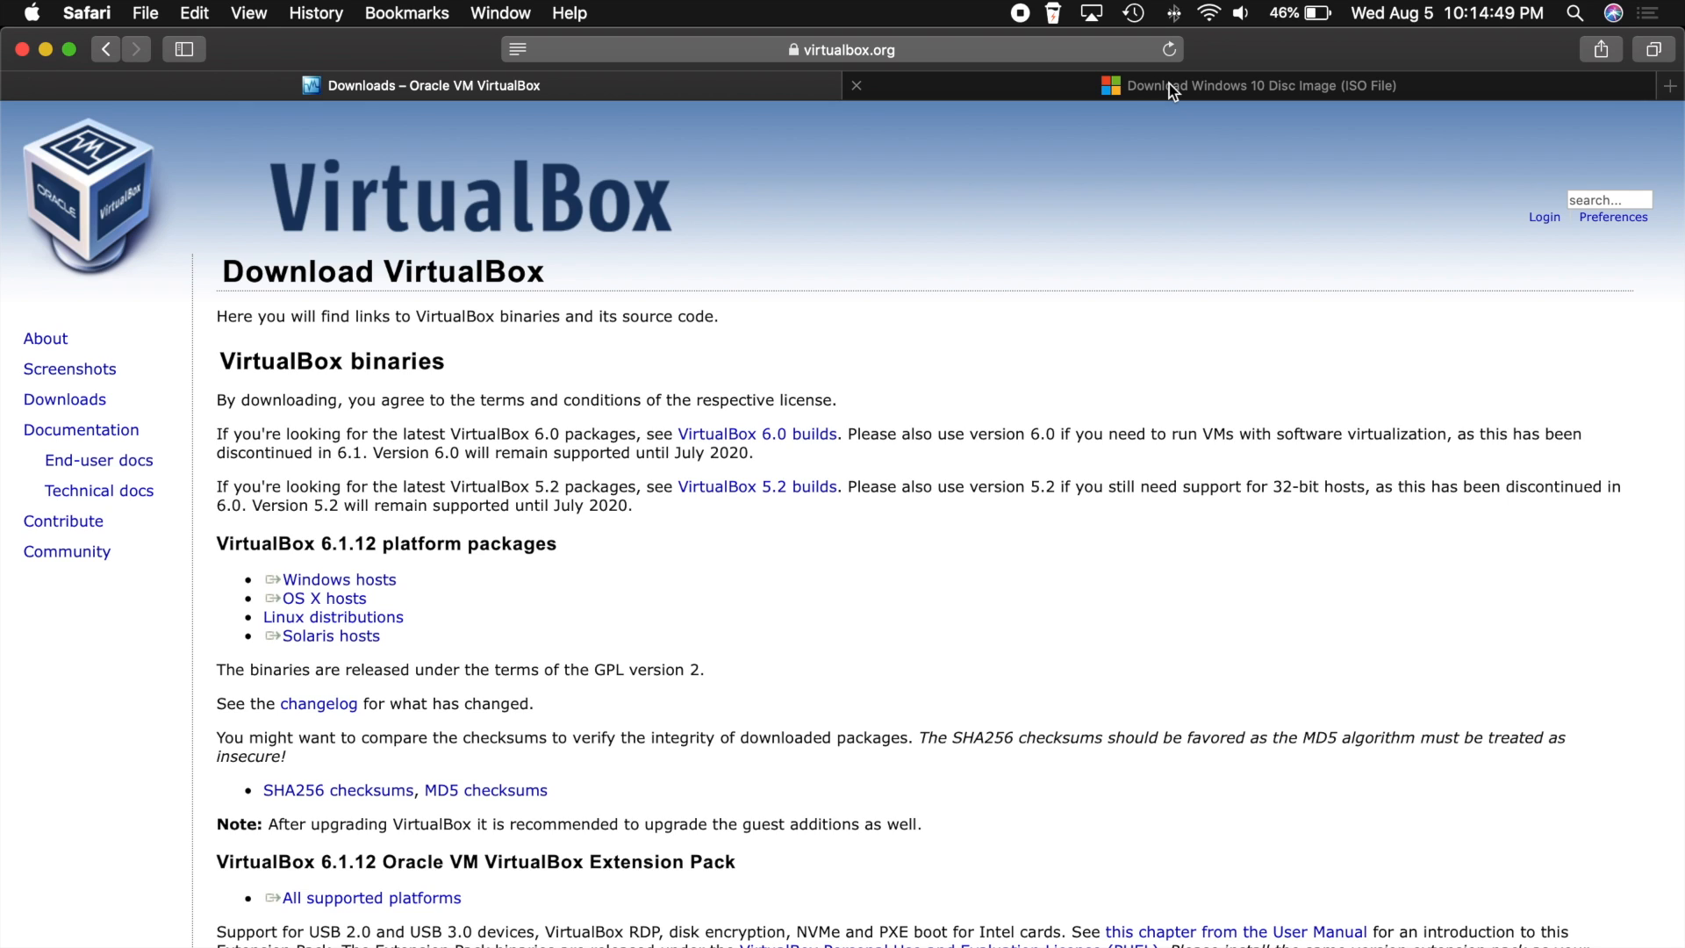
- Go to Microsoft's Windows 10 disc image page and confirm Windows 10 as the edition
{"action": "left_click", "coordinate": [1199, 96]}
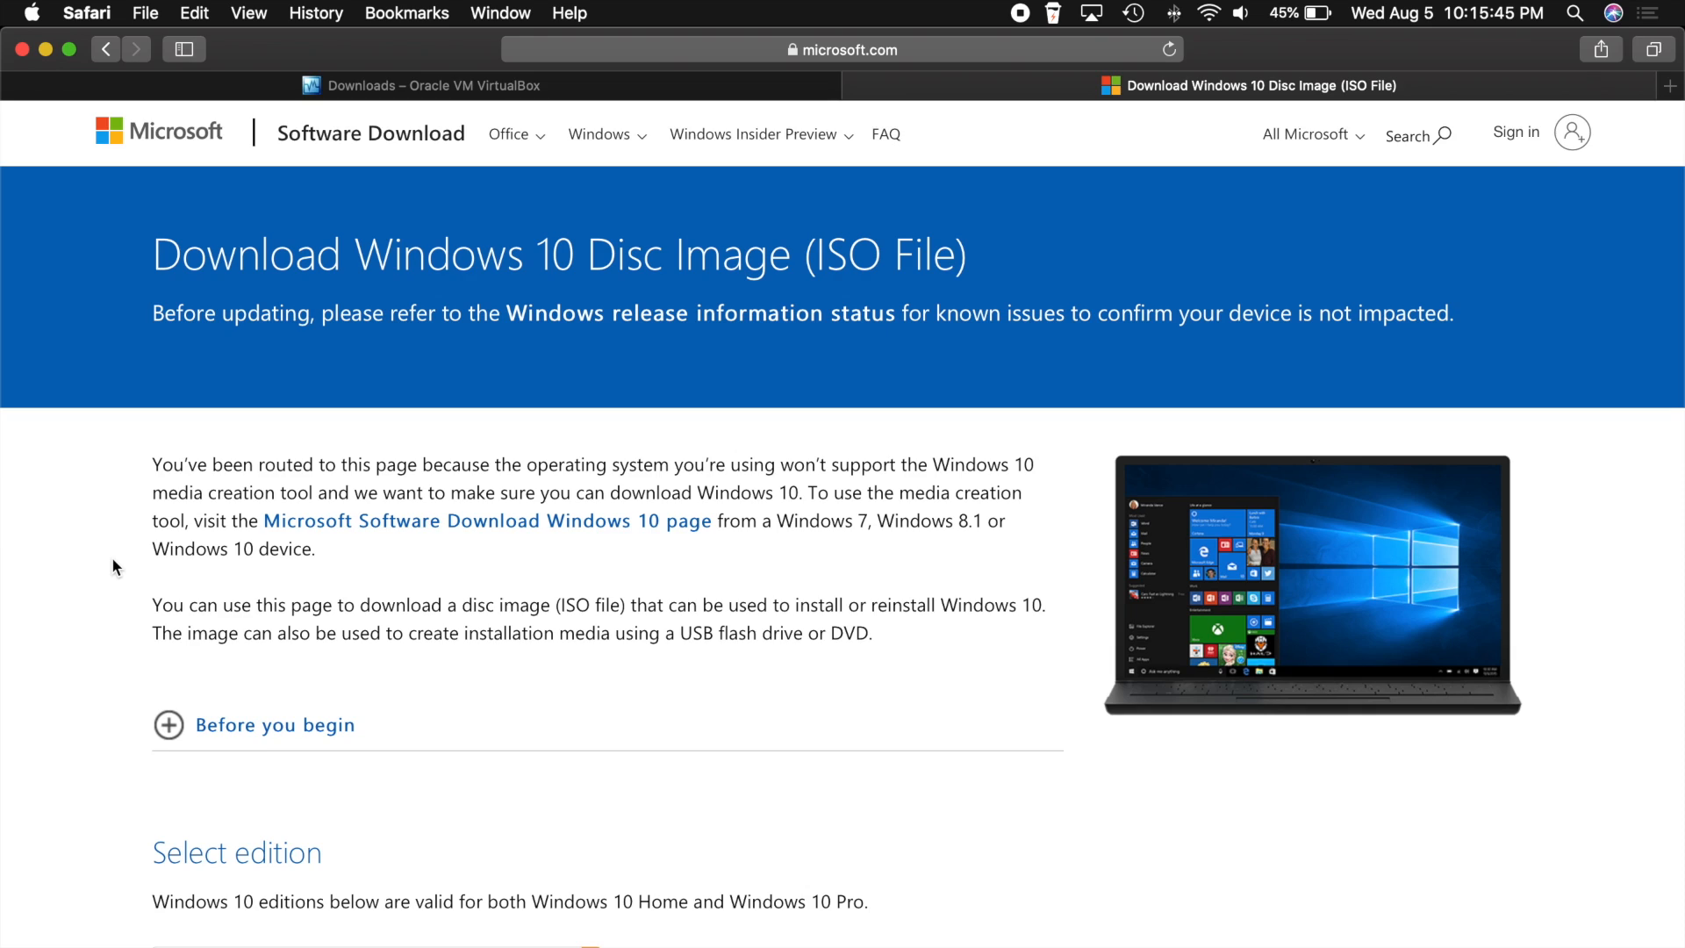
{"action": "scroll", "coordinate": [112, 559], "scroll_direction": "down", "scroll_amount": 1}
{"action": "scroll", "coordinate": [113, 565], "scroll_direction": "up", "scroll_amount": 1}
{"action": "scroll", "coordinate": [32, 590], "scroll_direction": "down", "scroll_amount": 10}
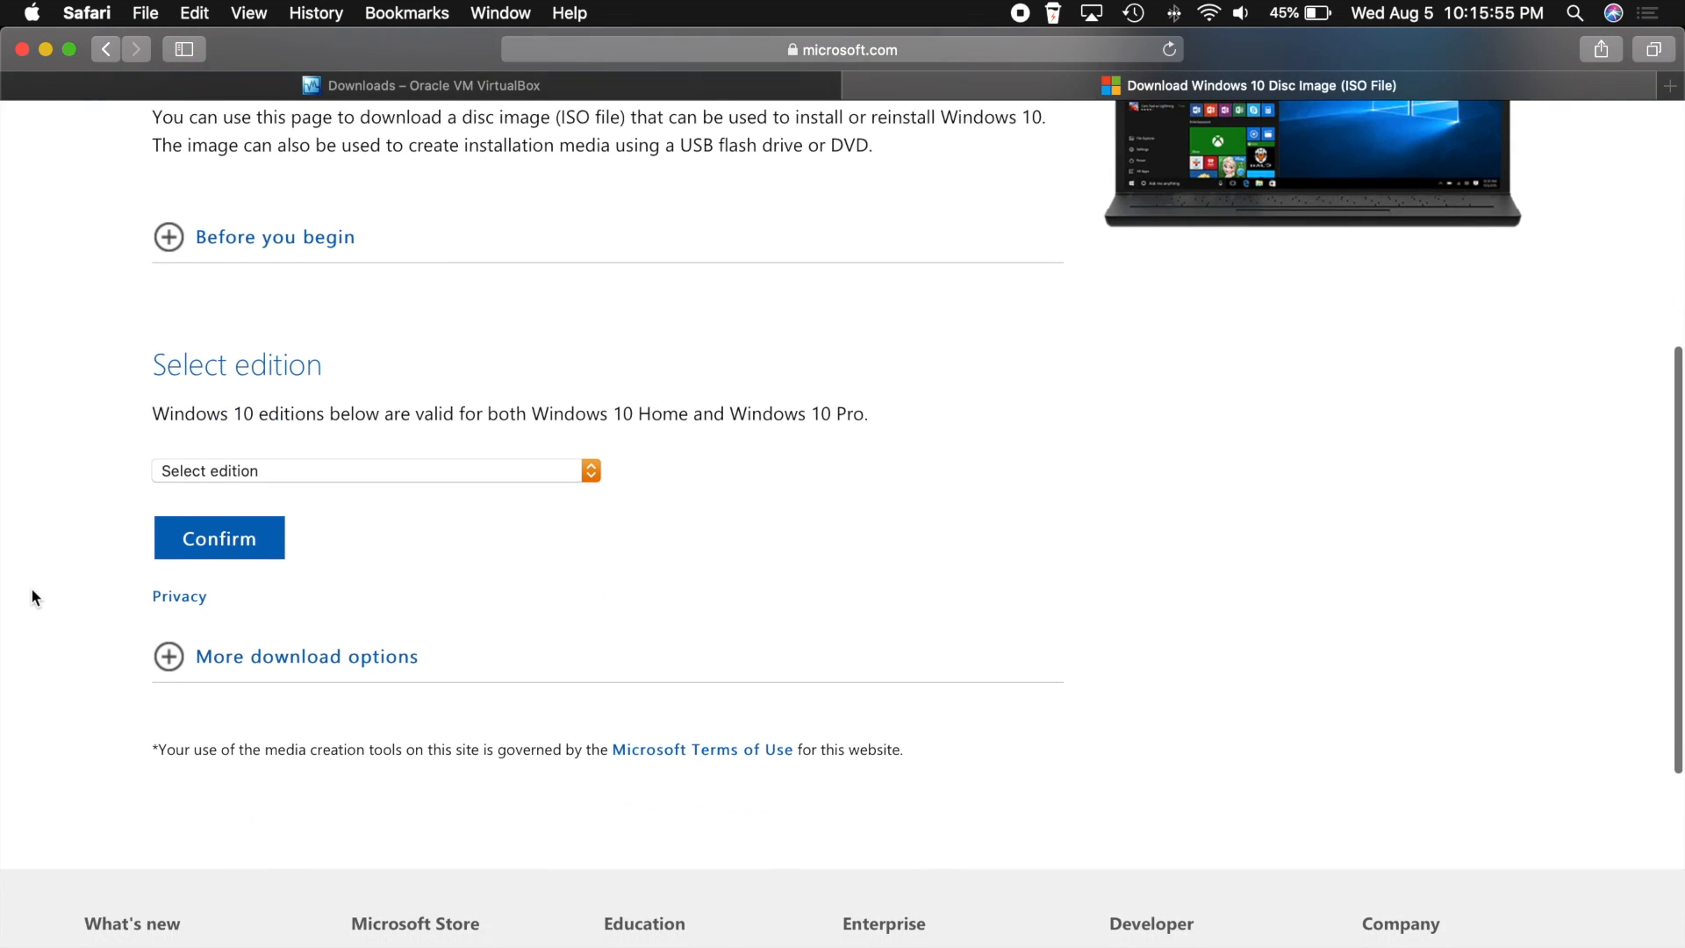
{"action": "left_click", "coordinate": [372, 460]}
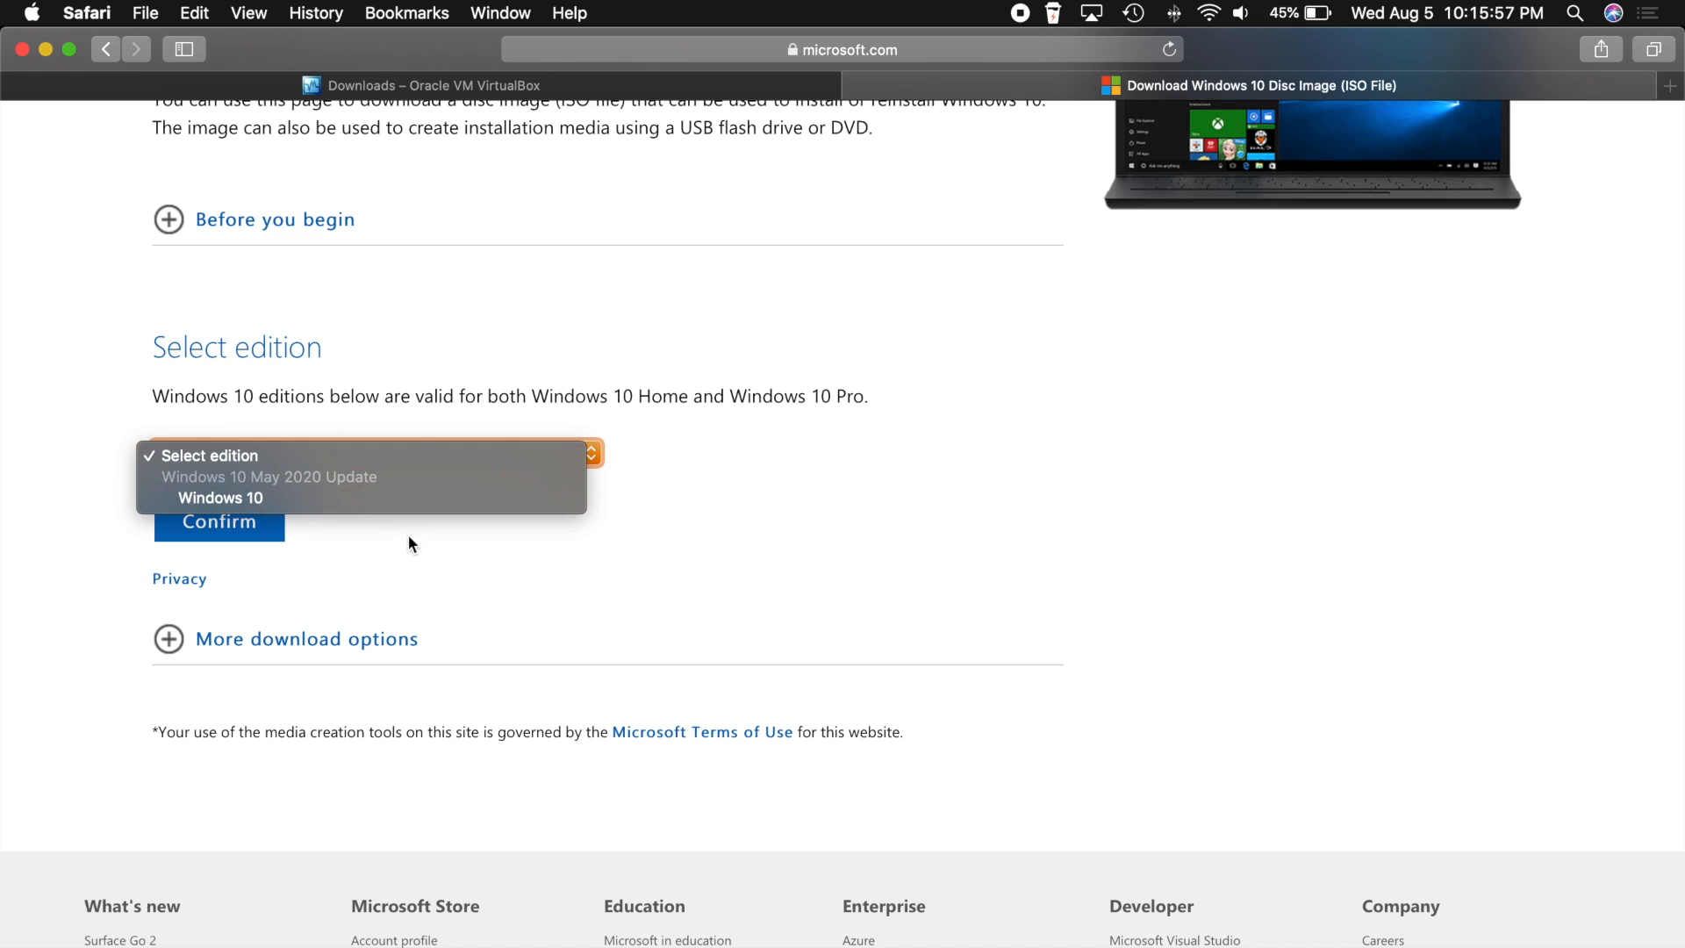
{"action": "left_click", "coordinate": [341, 501]}
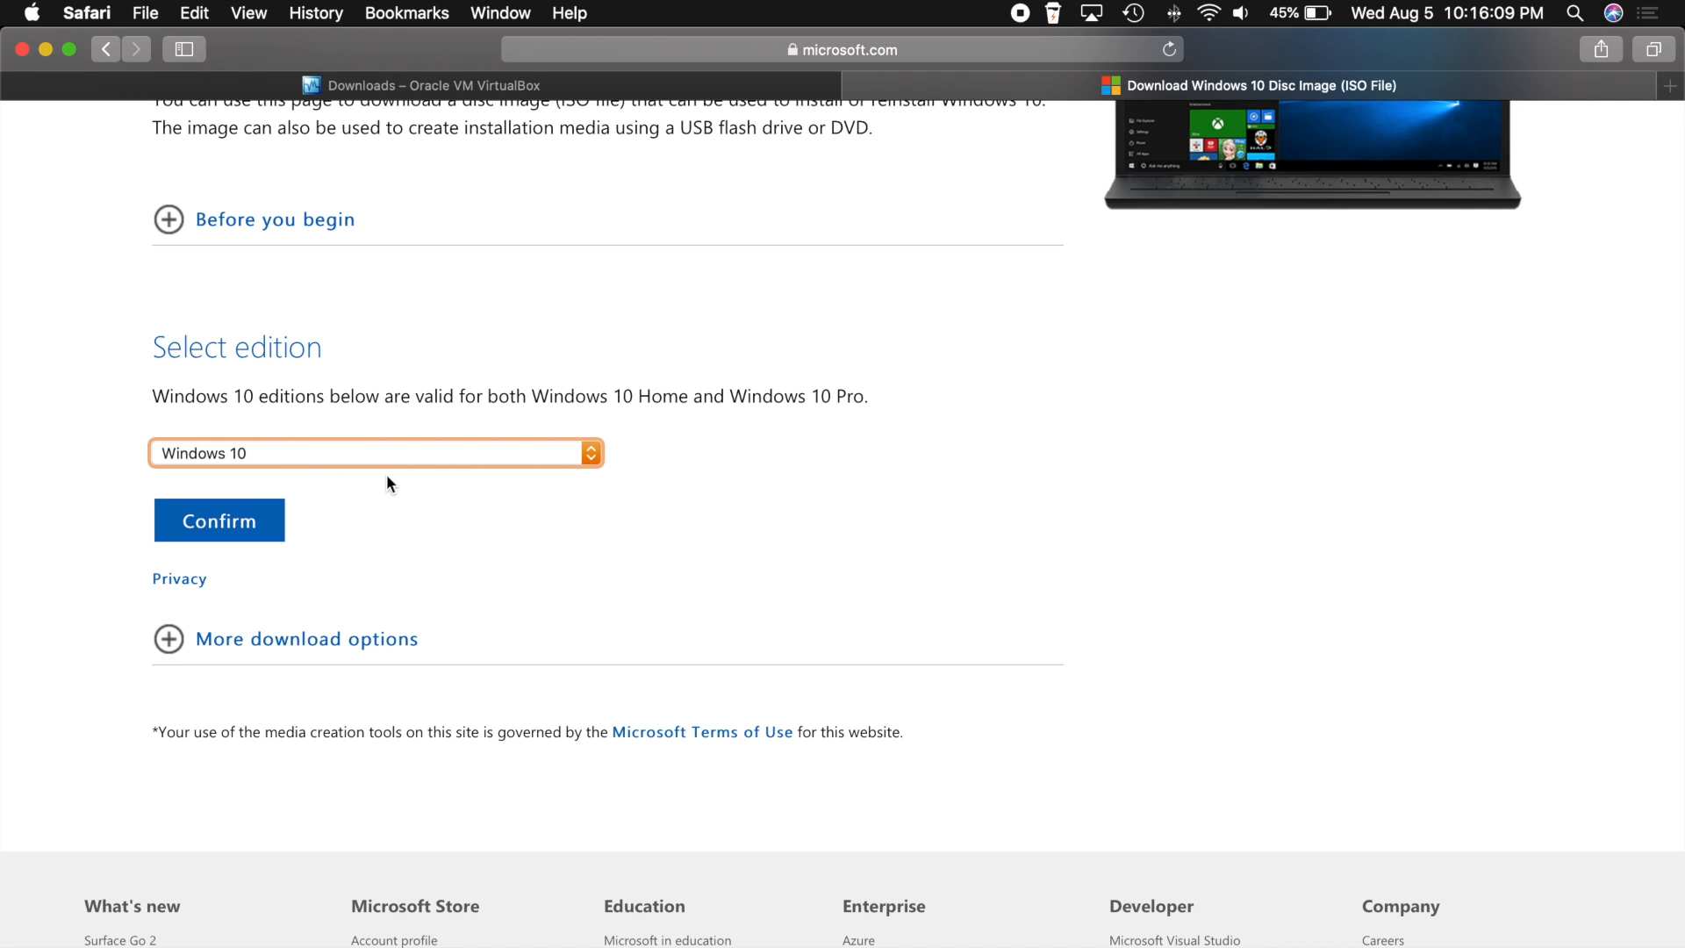
{"action": "left_click", "coordinate": [207, 524]}
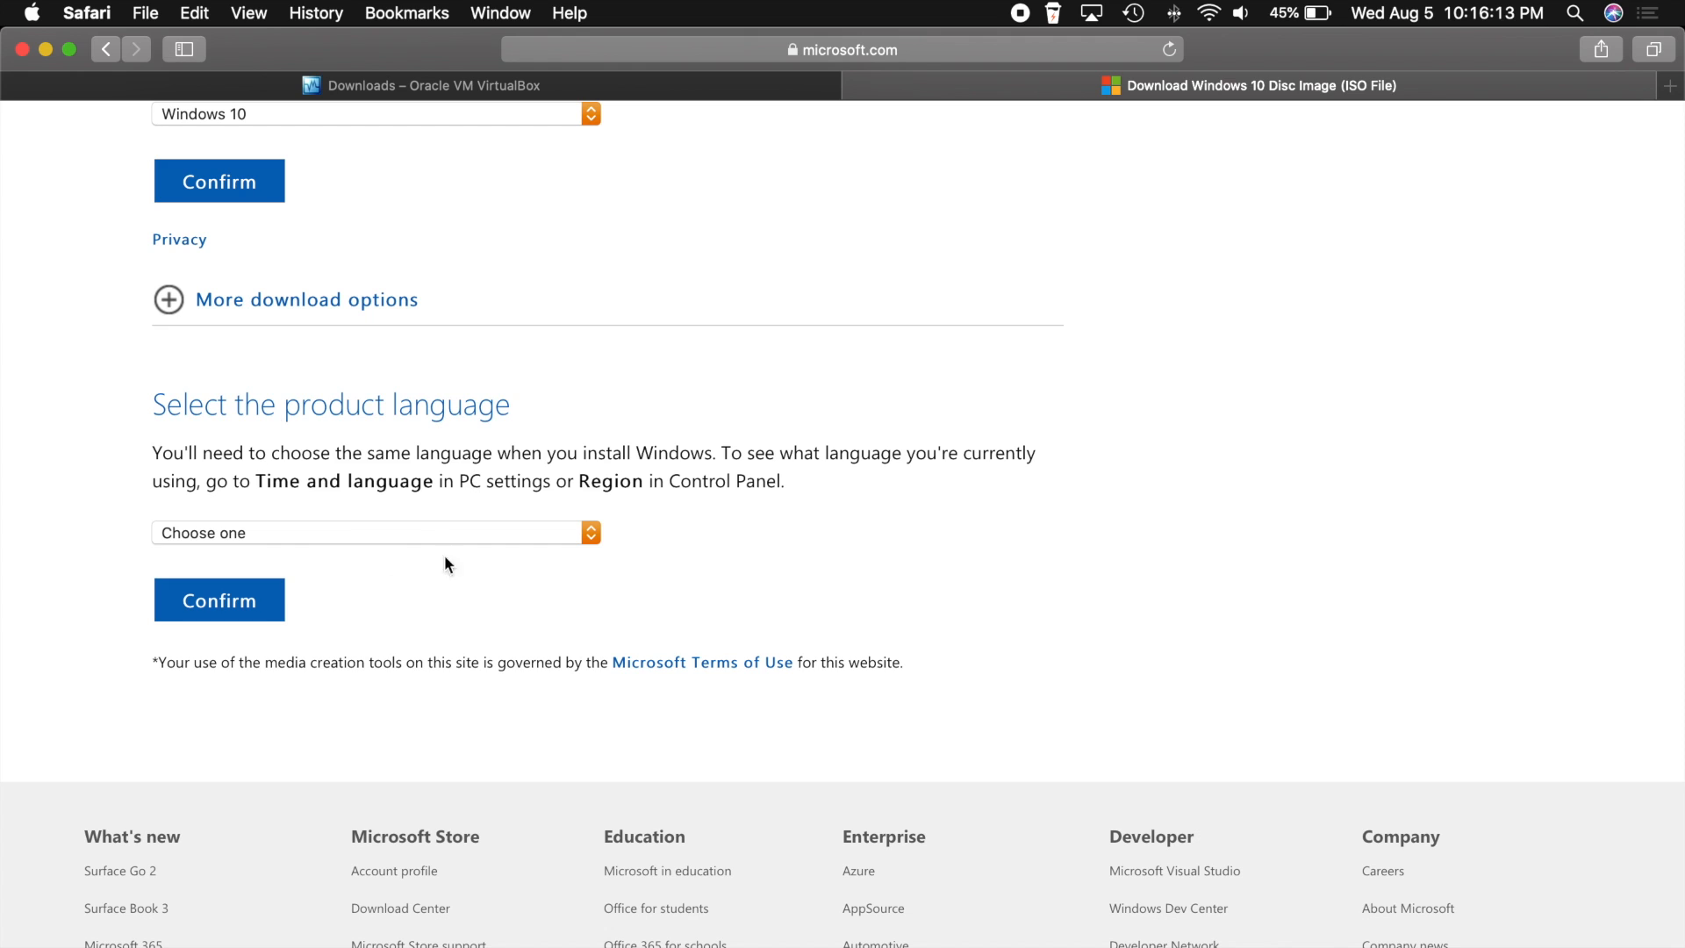
- Confirm English as the product language and start the 64-bit Windows 10 ISO download
{"action": "left_click", "coordinate": [388, 535]}
{"action": "left_click", "coordinate": [351, 745]}
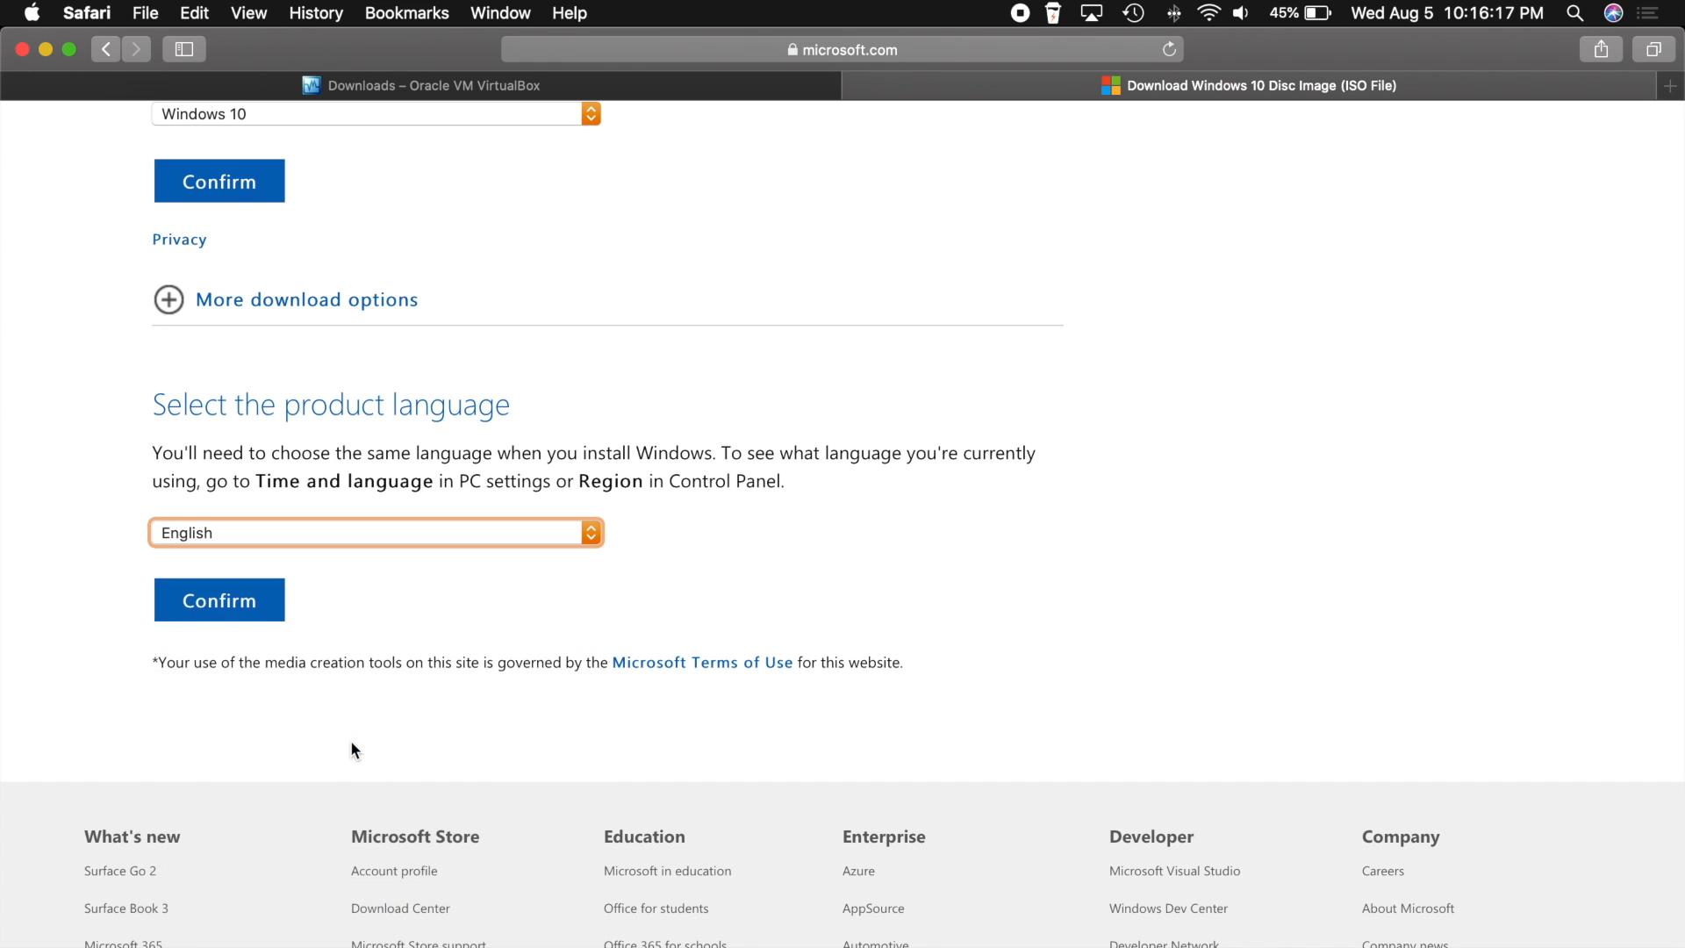
{"action": "left_click", "coordinate": [230, 600]}
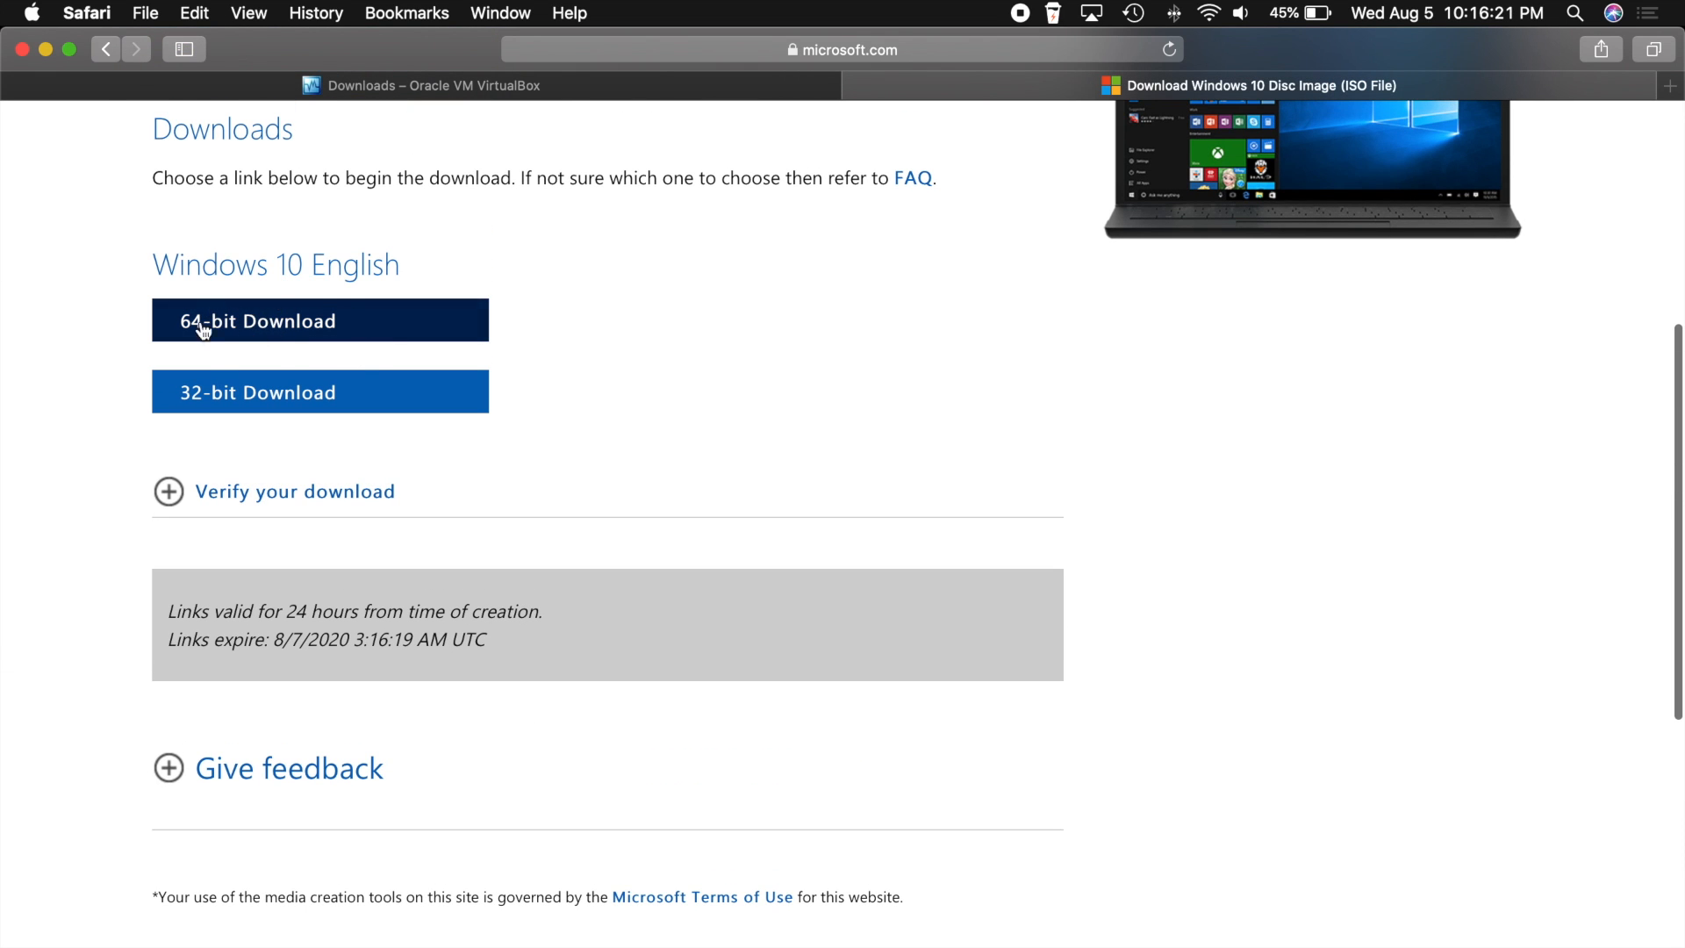
{"action": "left_click", "coordinate": [328, 390]}
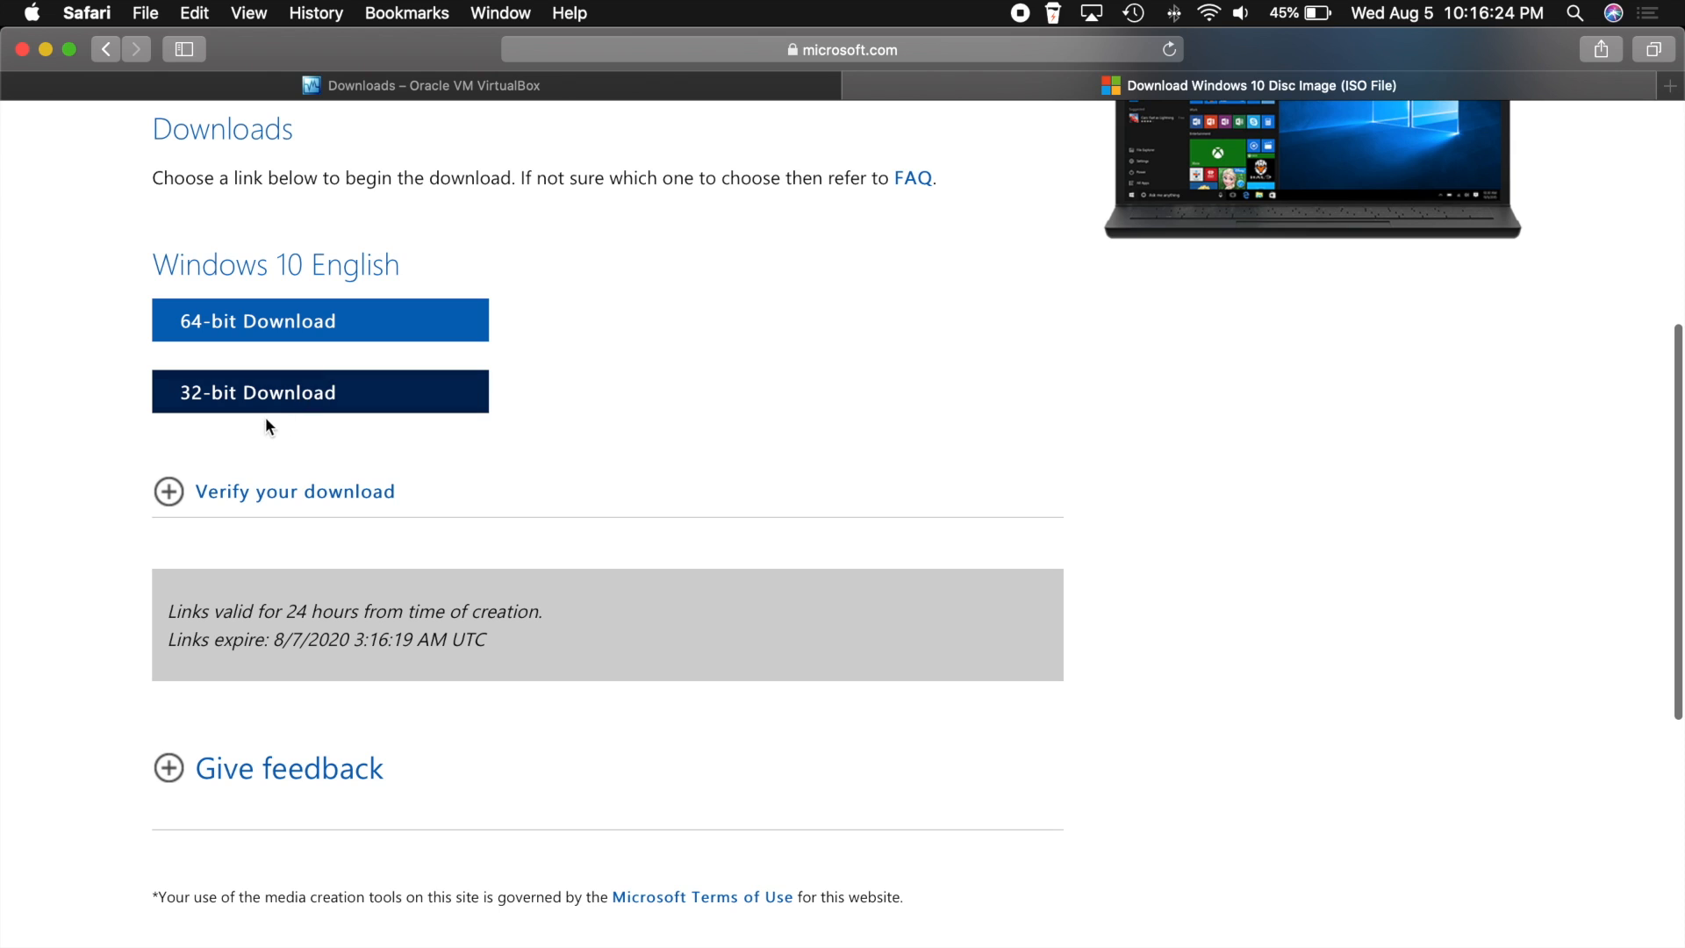
{"action": "left_click", "coordinate": [301, 324]}
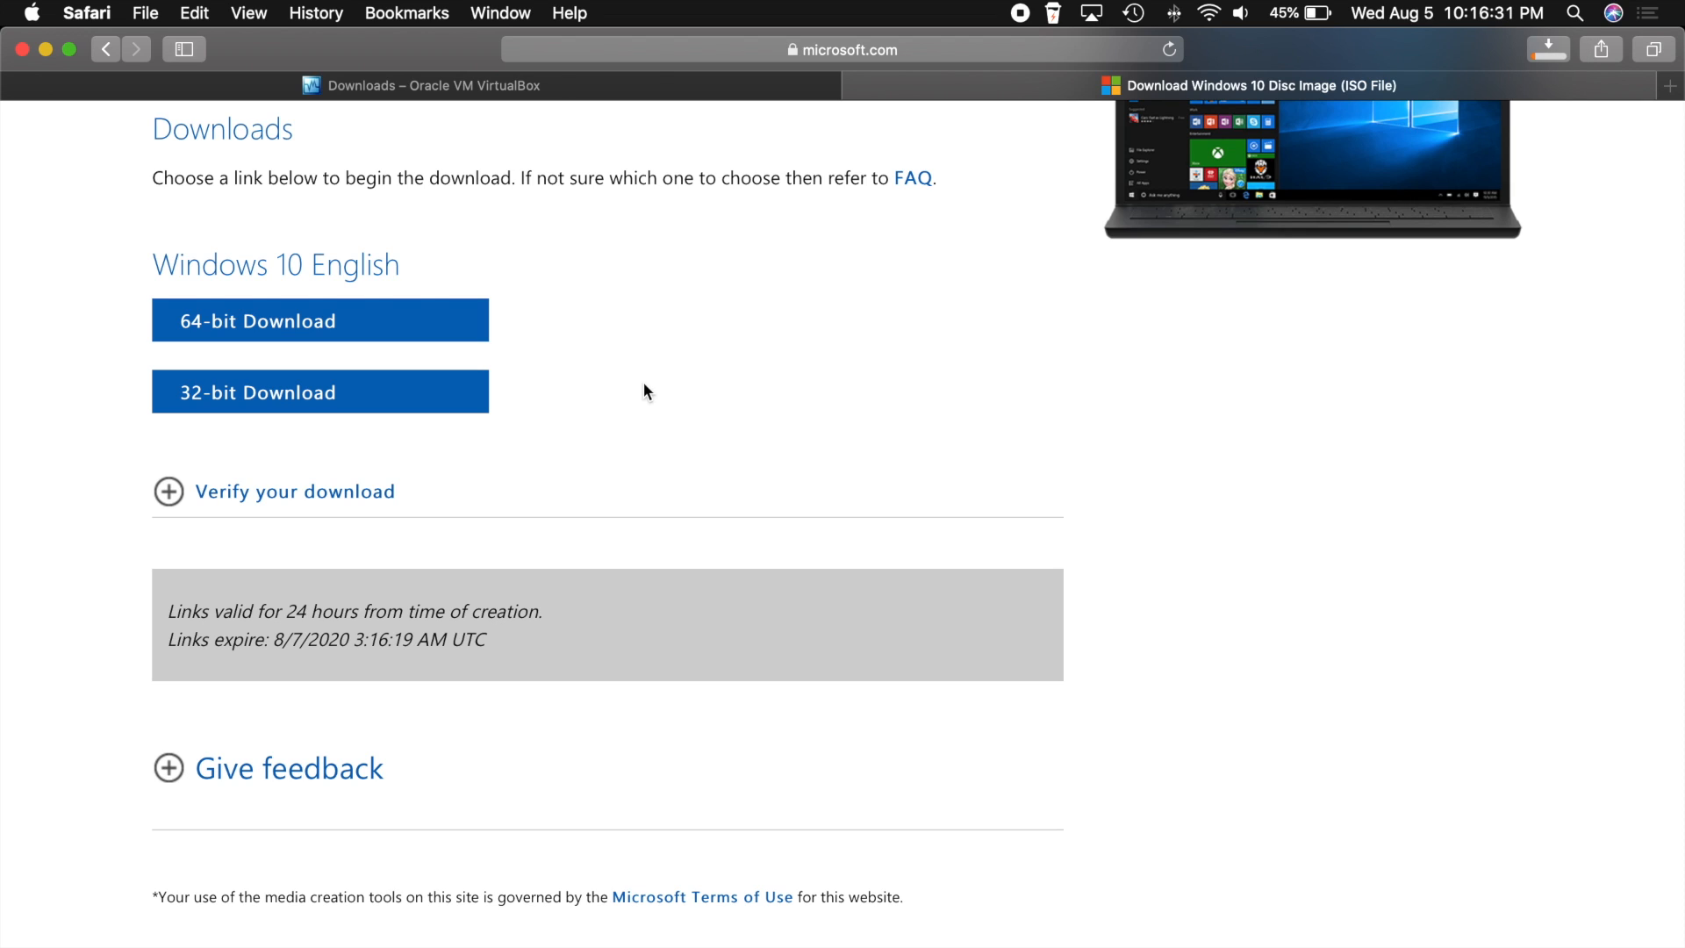
{"action": "left_click", "coordinate": [248, 334]}
- Stop the Win10_2004_English_x64.iso download and clear it from the downloads list
{"action": "left_click", "coordinate": [1540, 56]}
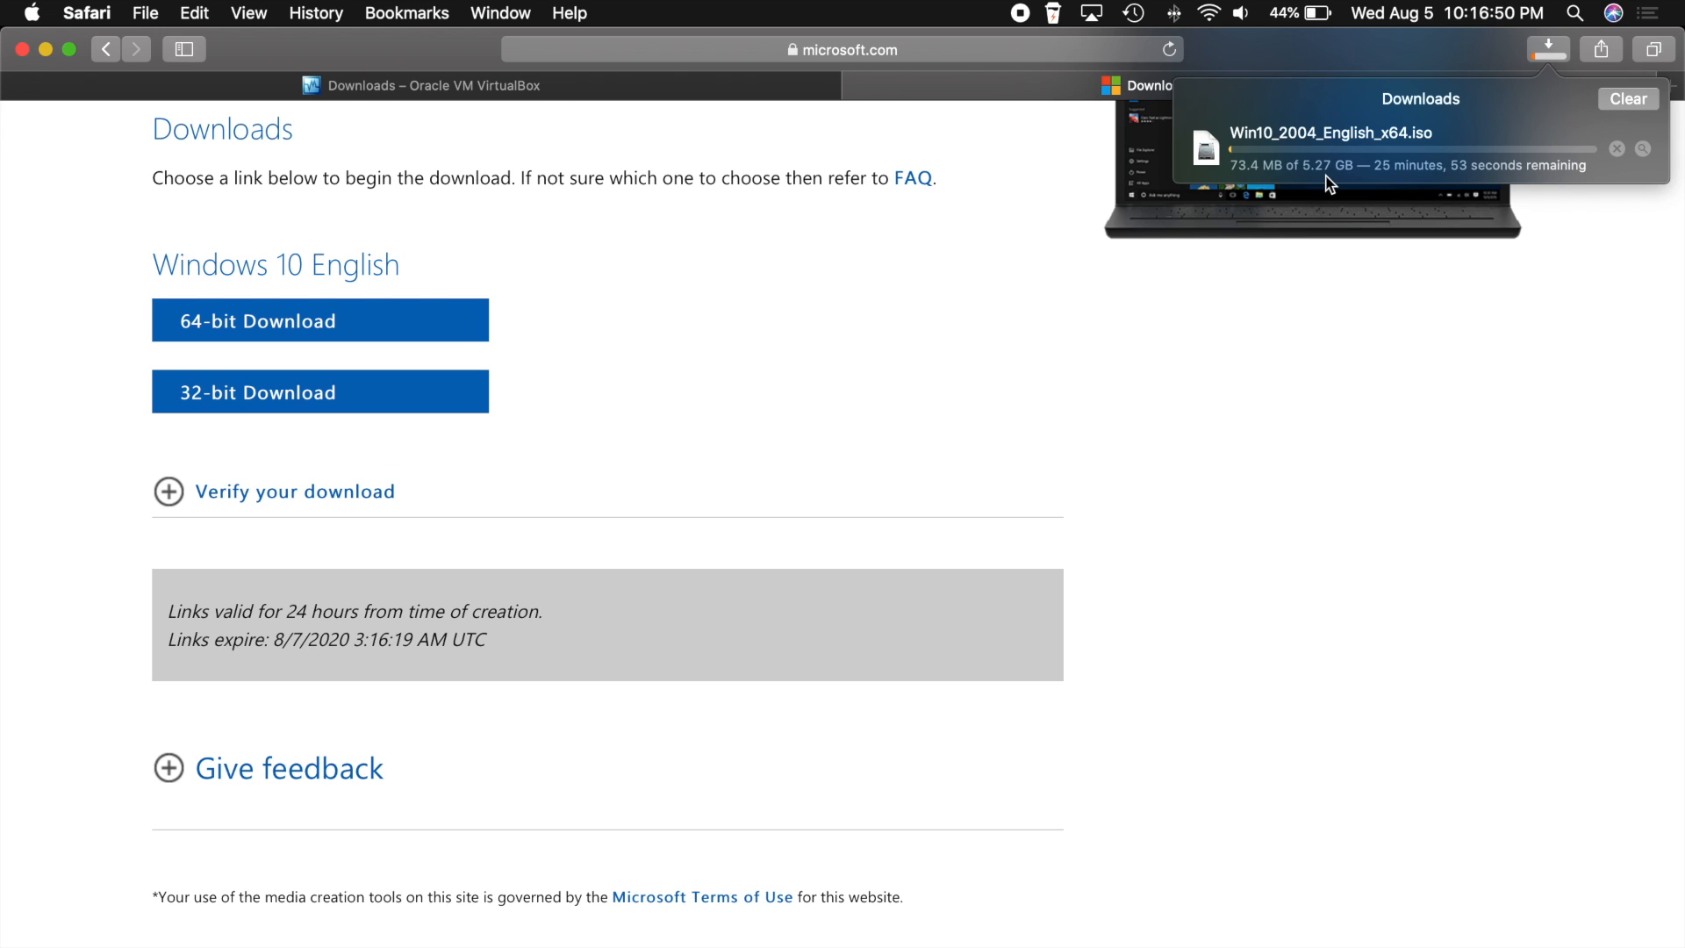
{"action": "left_click", "coordinate": [1617, 150]}
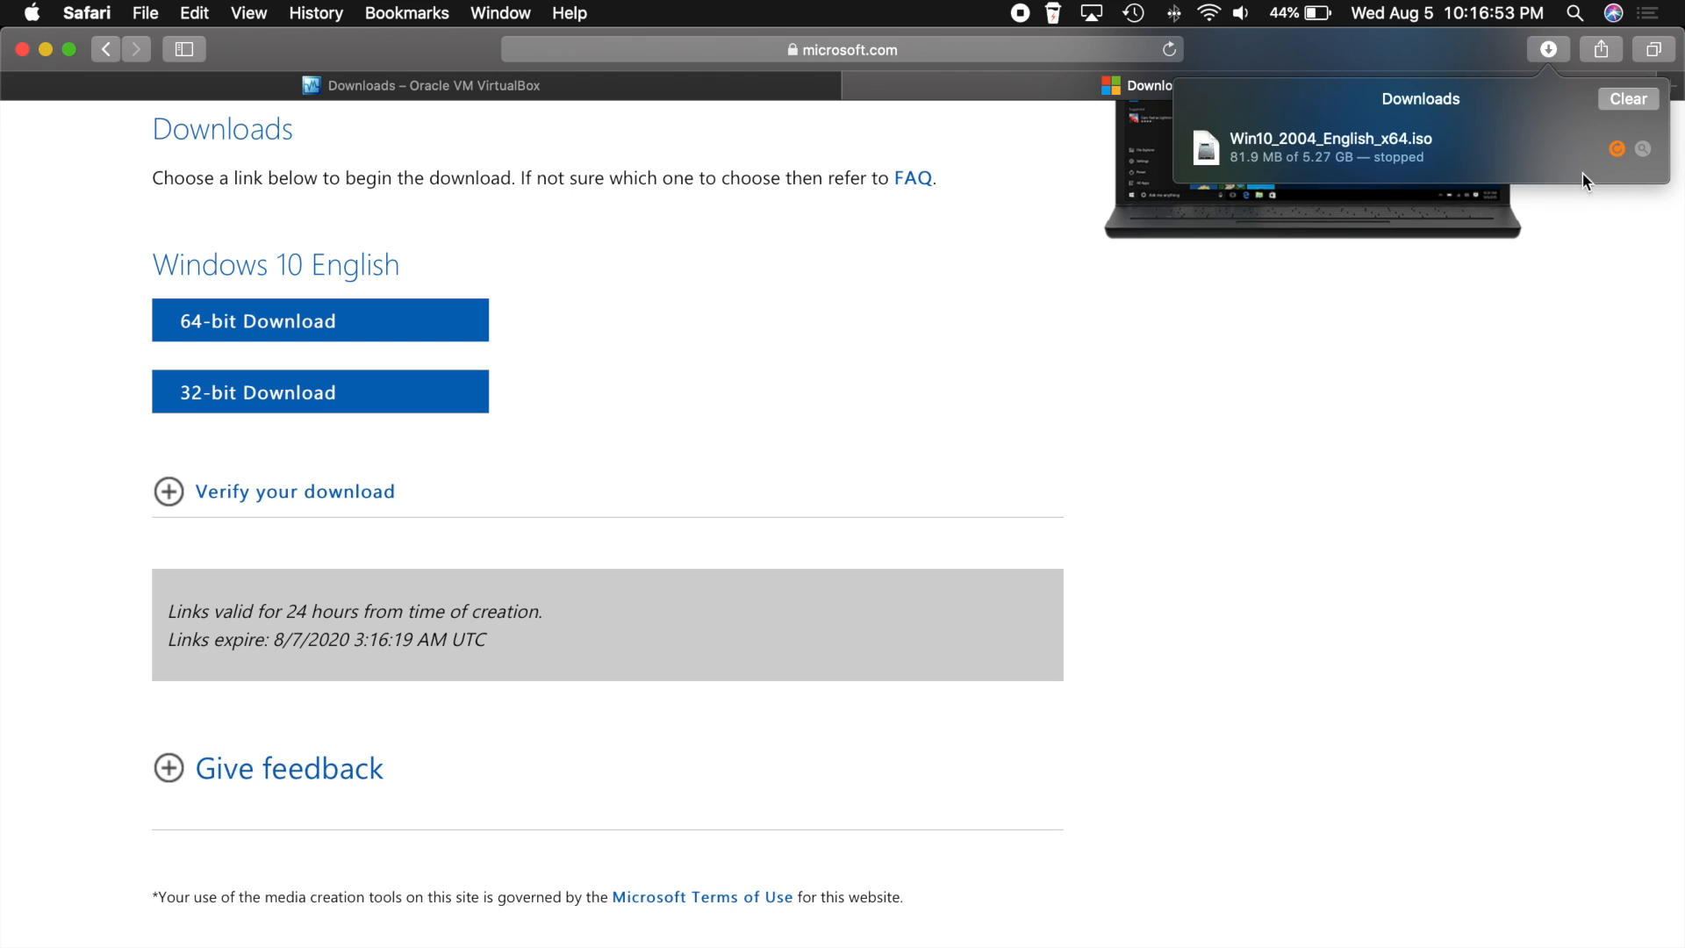
{"action": "left_click", "coordinate": [1628, 99]}
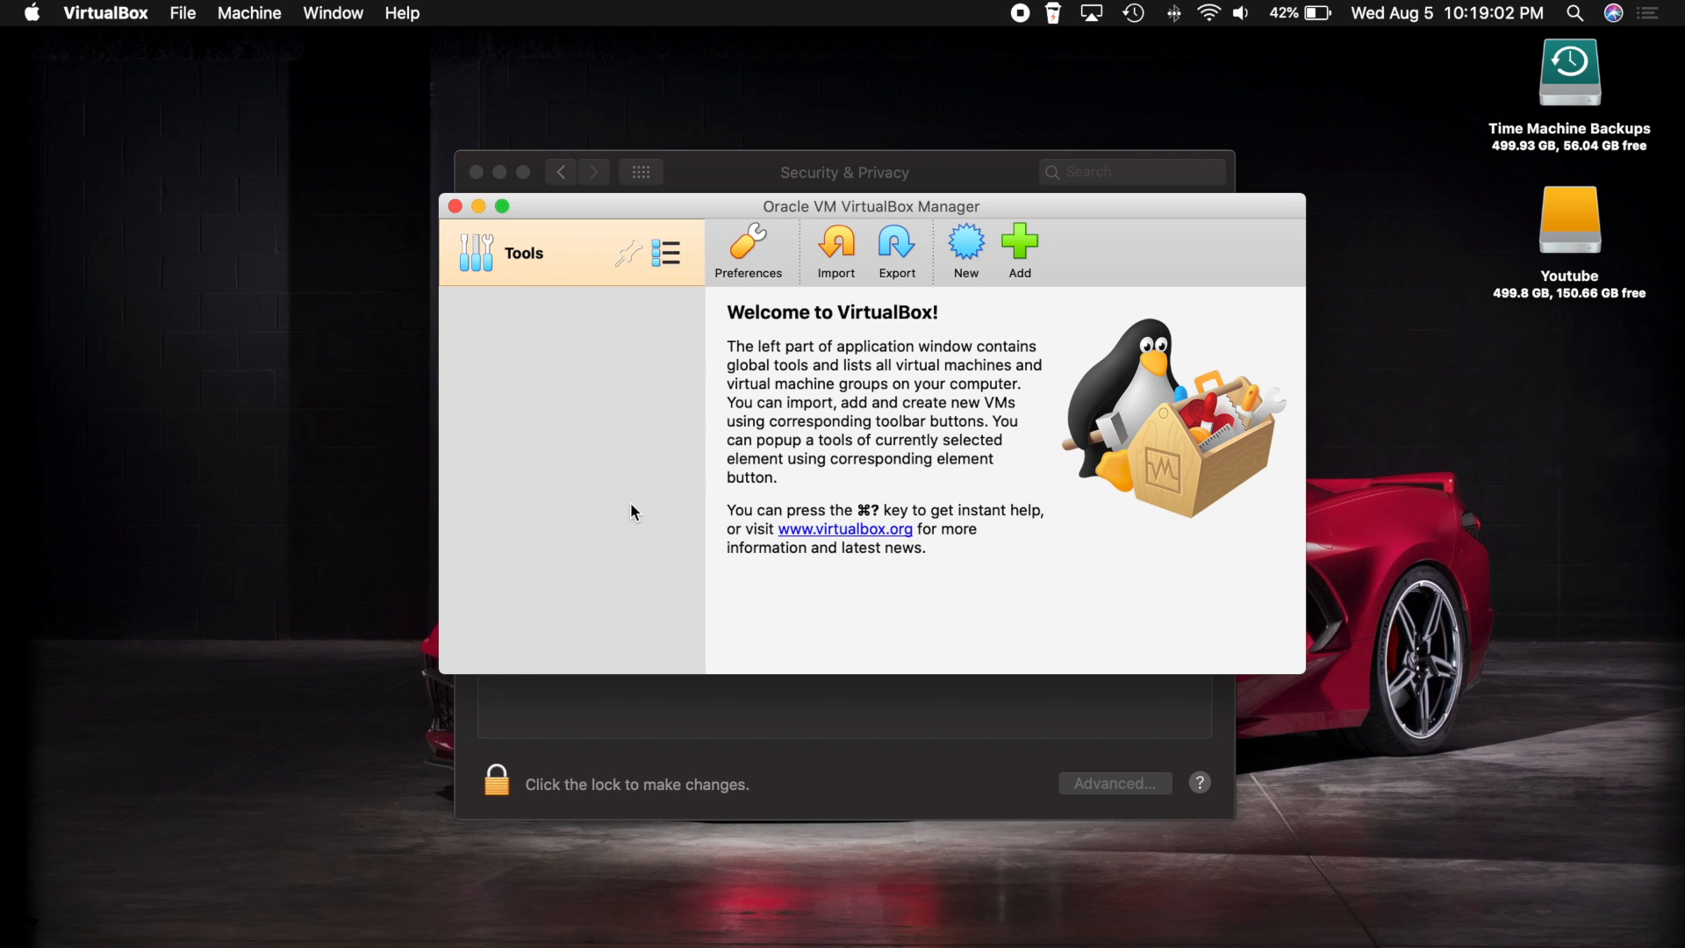
- Start a new VirtualBox virtual machine named Windows 10, with type Microsoft Windows and version Windows 10 (64-bit)
{"action": "left_click", "coordinate": [802, 705]}
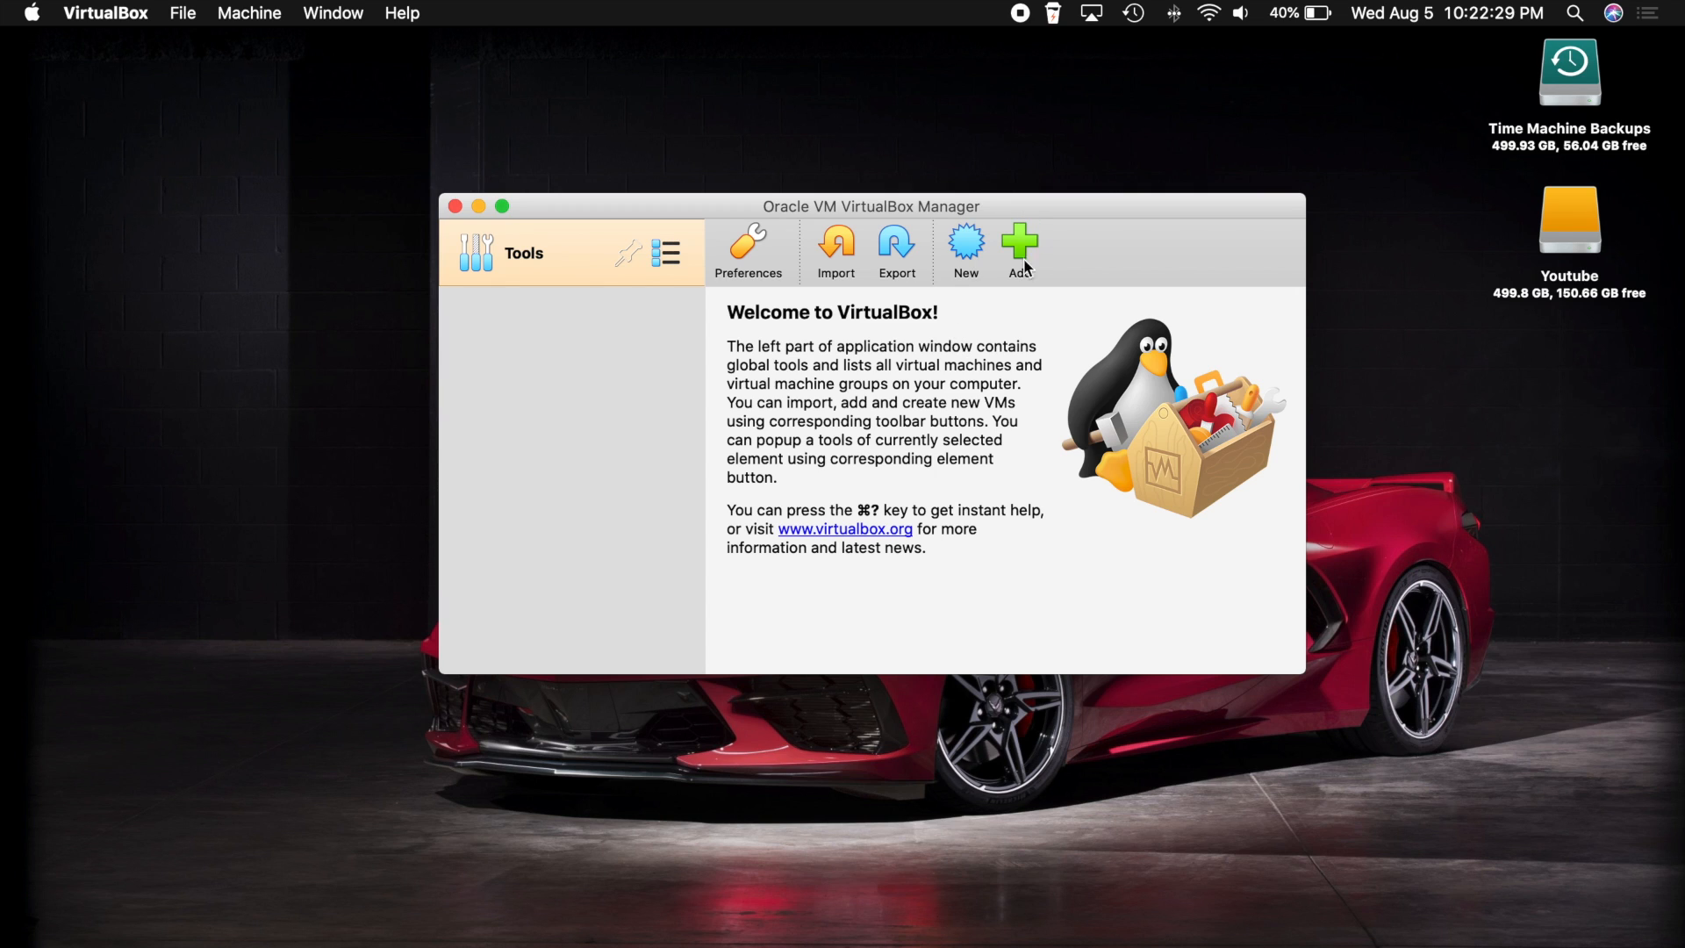
{"action": "left_click", "coordinate": [971, 237]}
{"action": "left_click", "coordinate": [997, 346]}
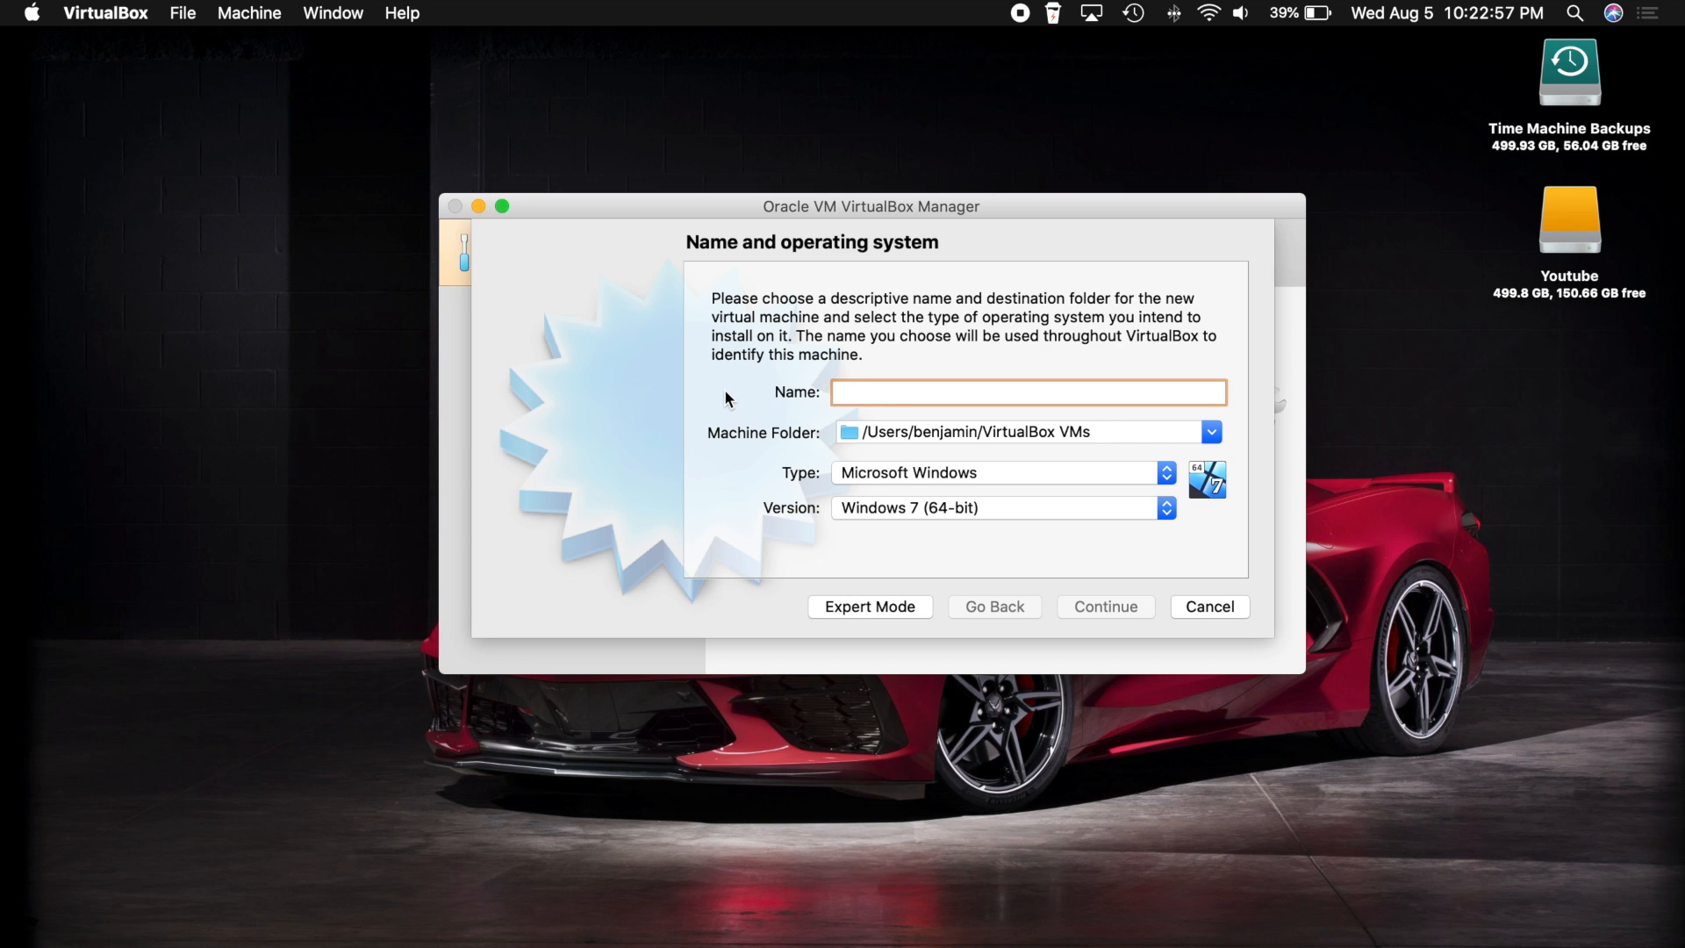
{"action": "type", "text": "Wind"}
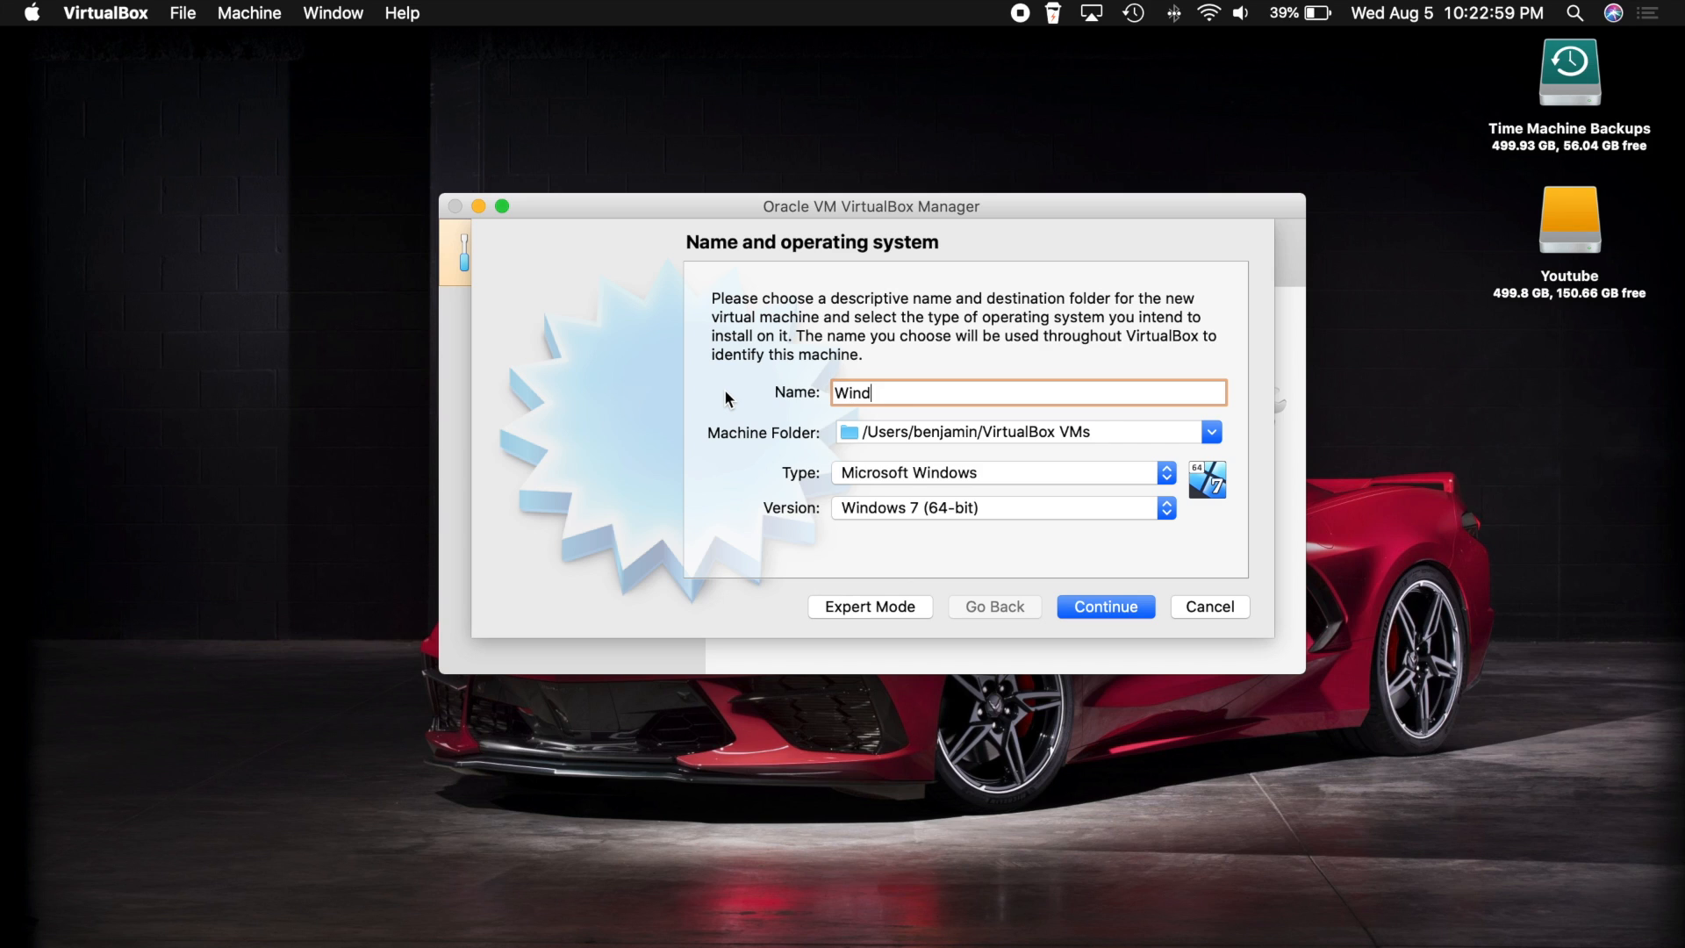
{"action": "type", "text": "ows 10"}
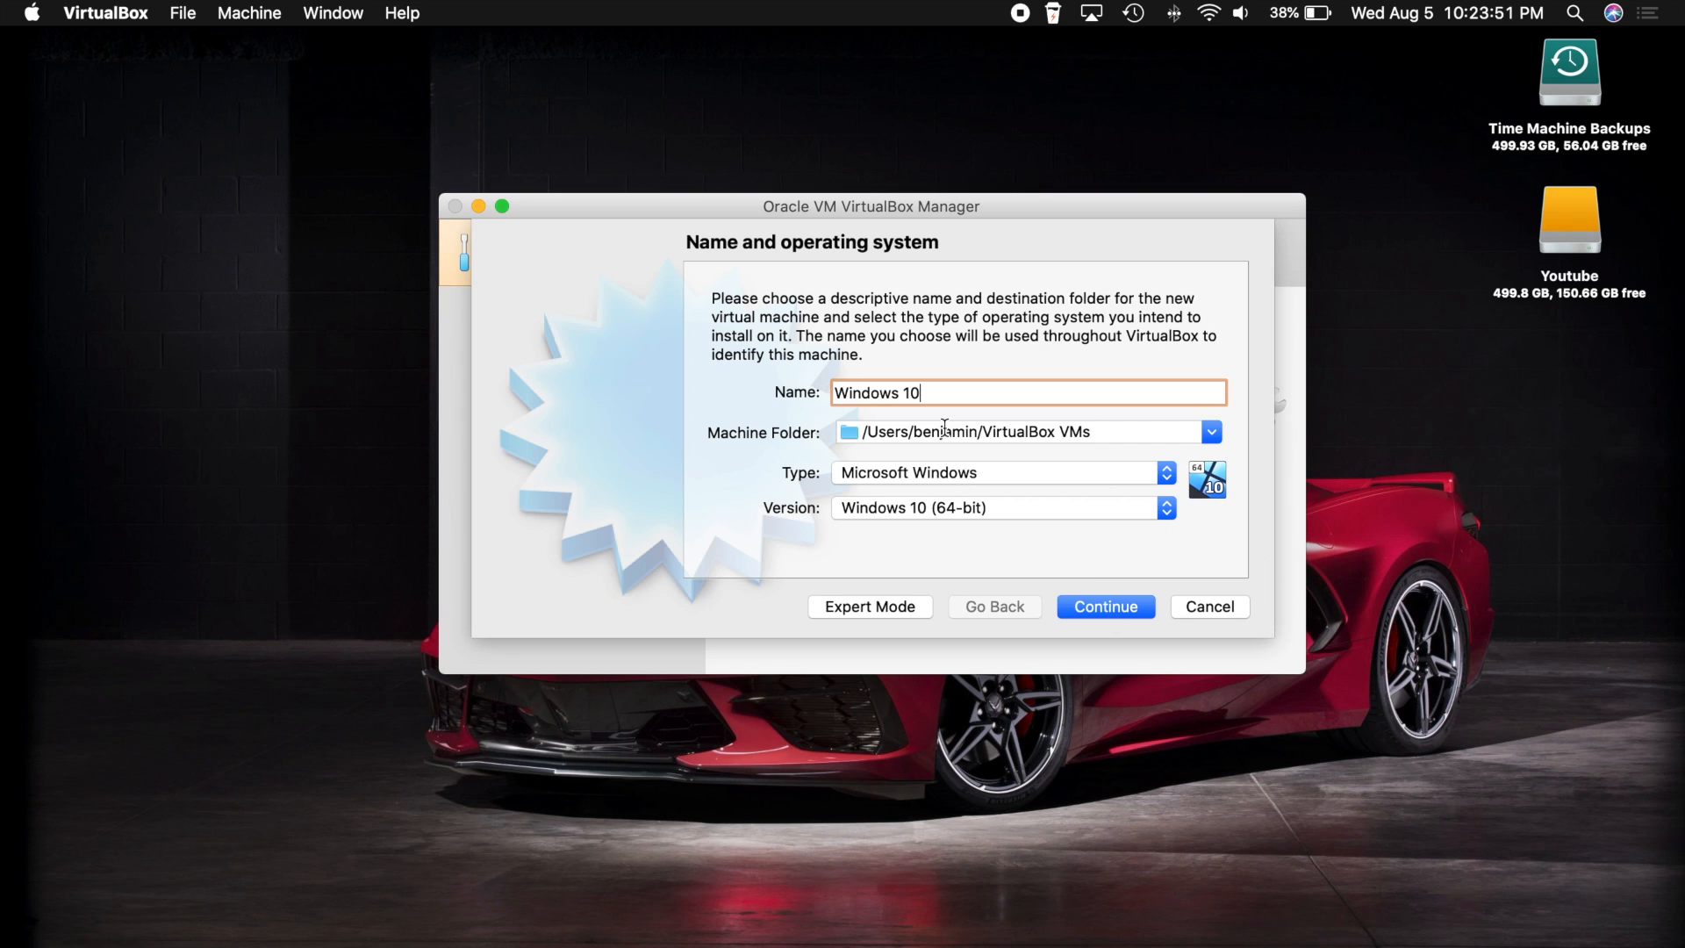
{"action": "left_click", "coordinate": [1104, 605]}
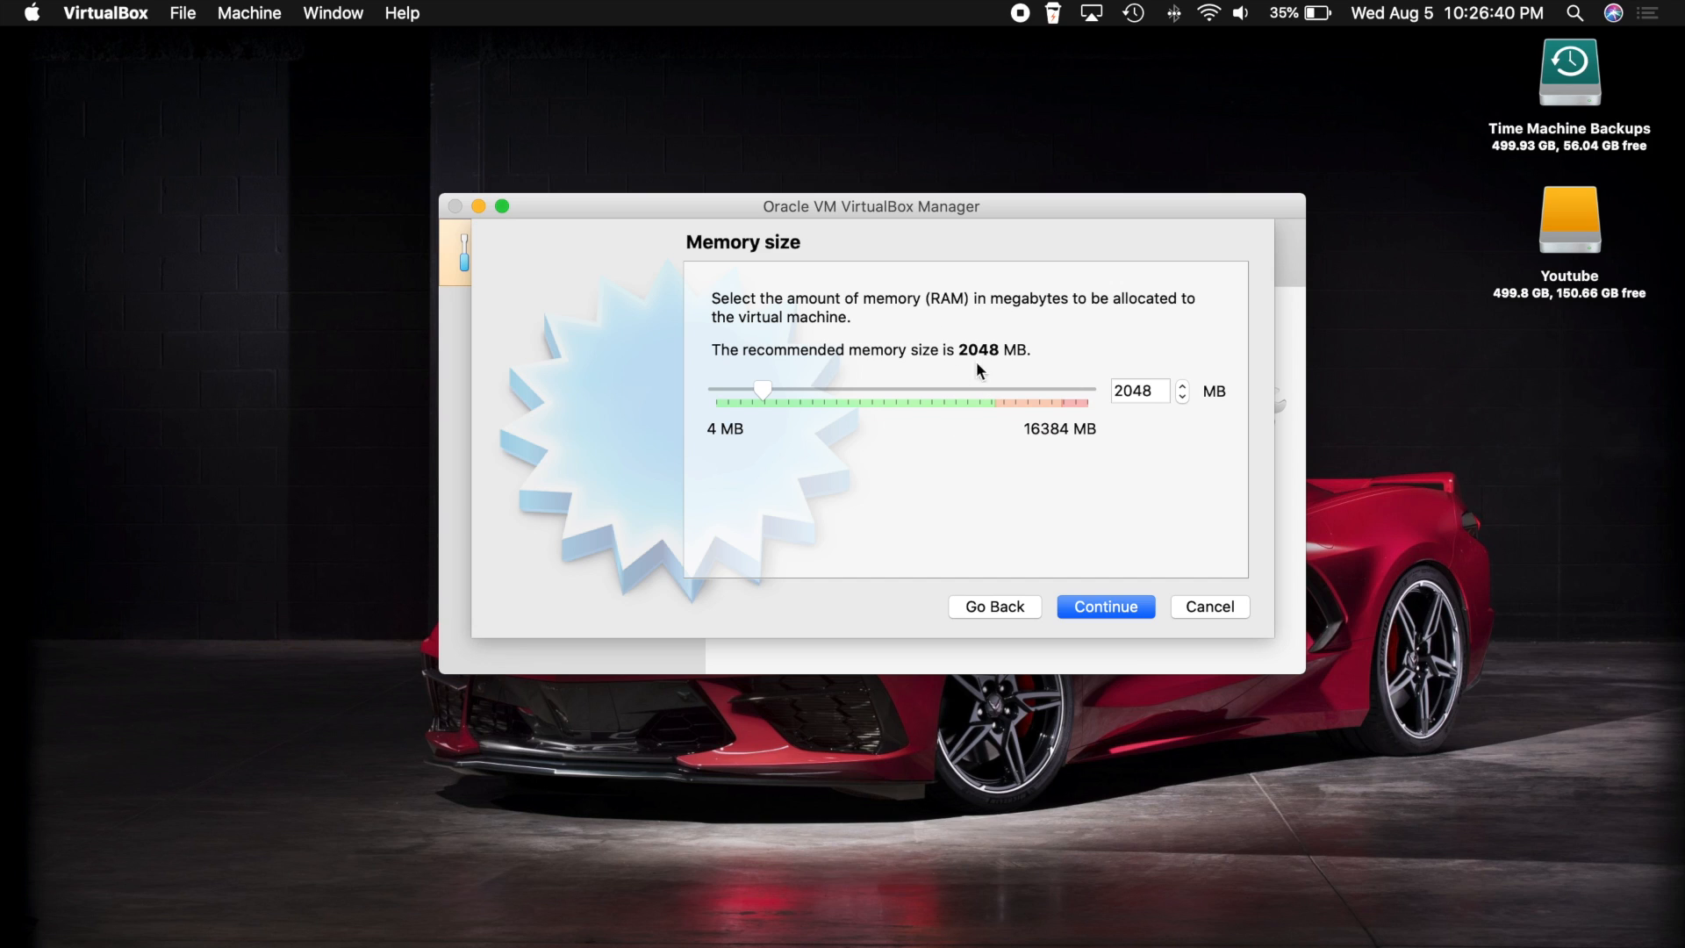
- Accept the recommended memory size of 2048 MB for the new virtual machine
{"action": "left_click_drag", "start_coordinate": [952, 351], "coordinate": [1072, 363]}
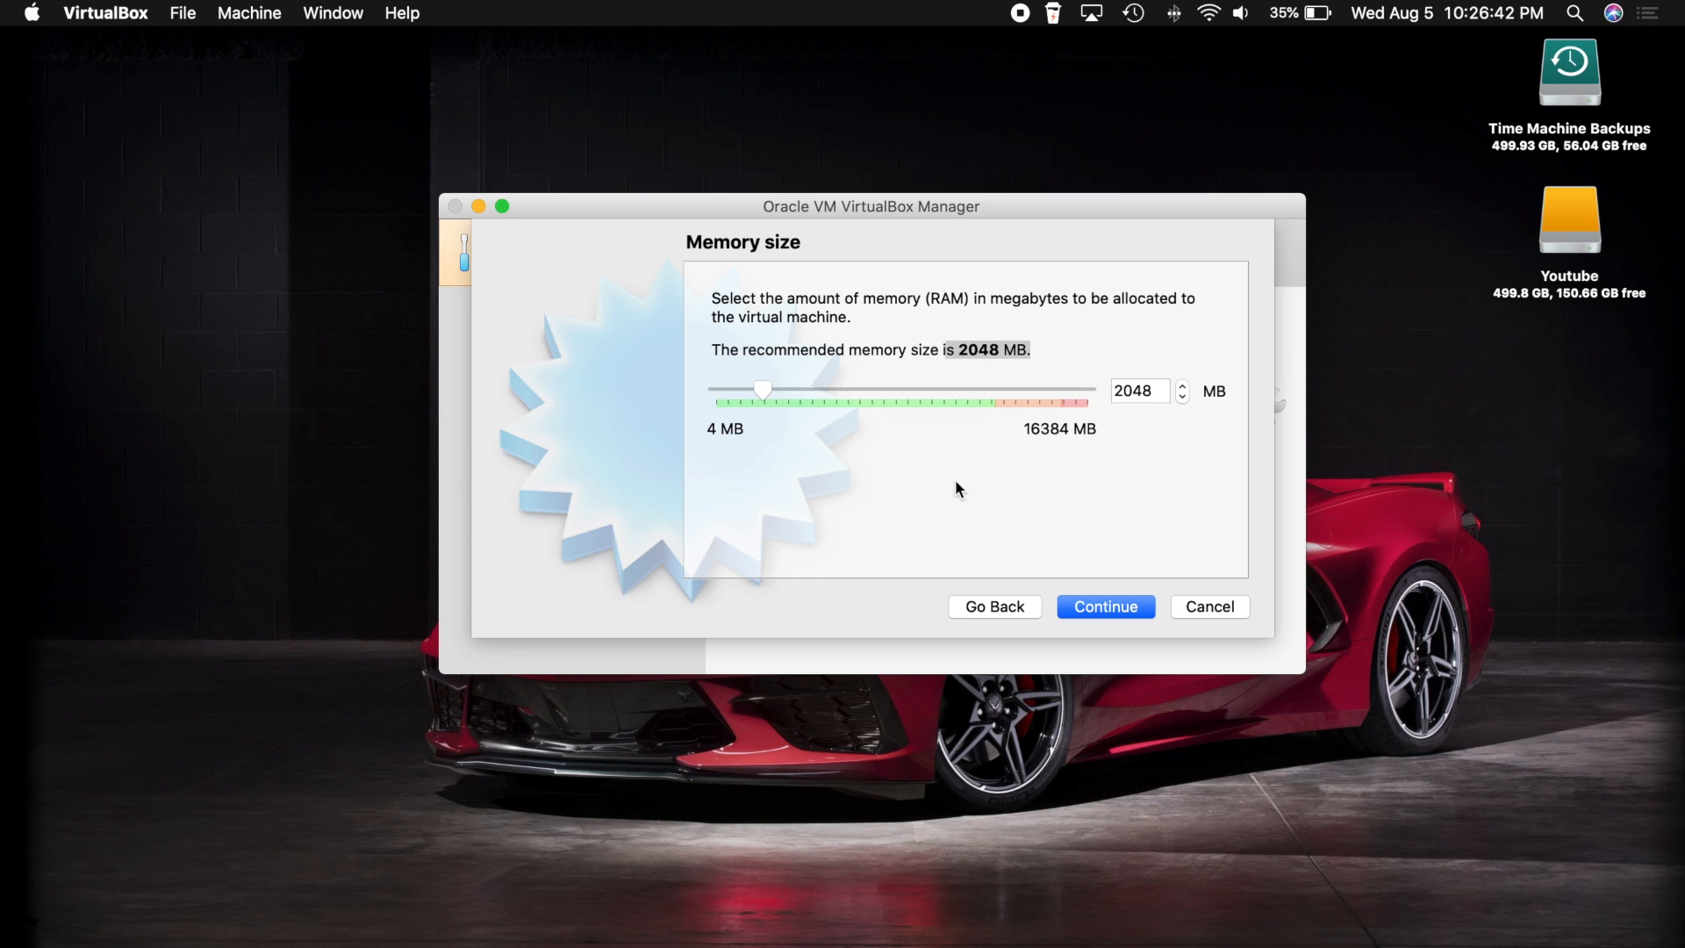
{"action": "left_click", "coordinate": [999, 360]}
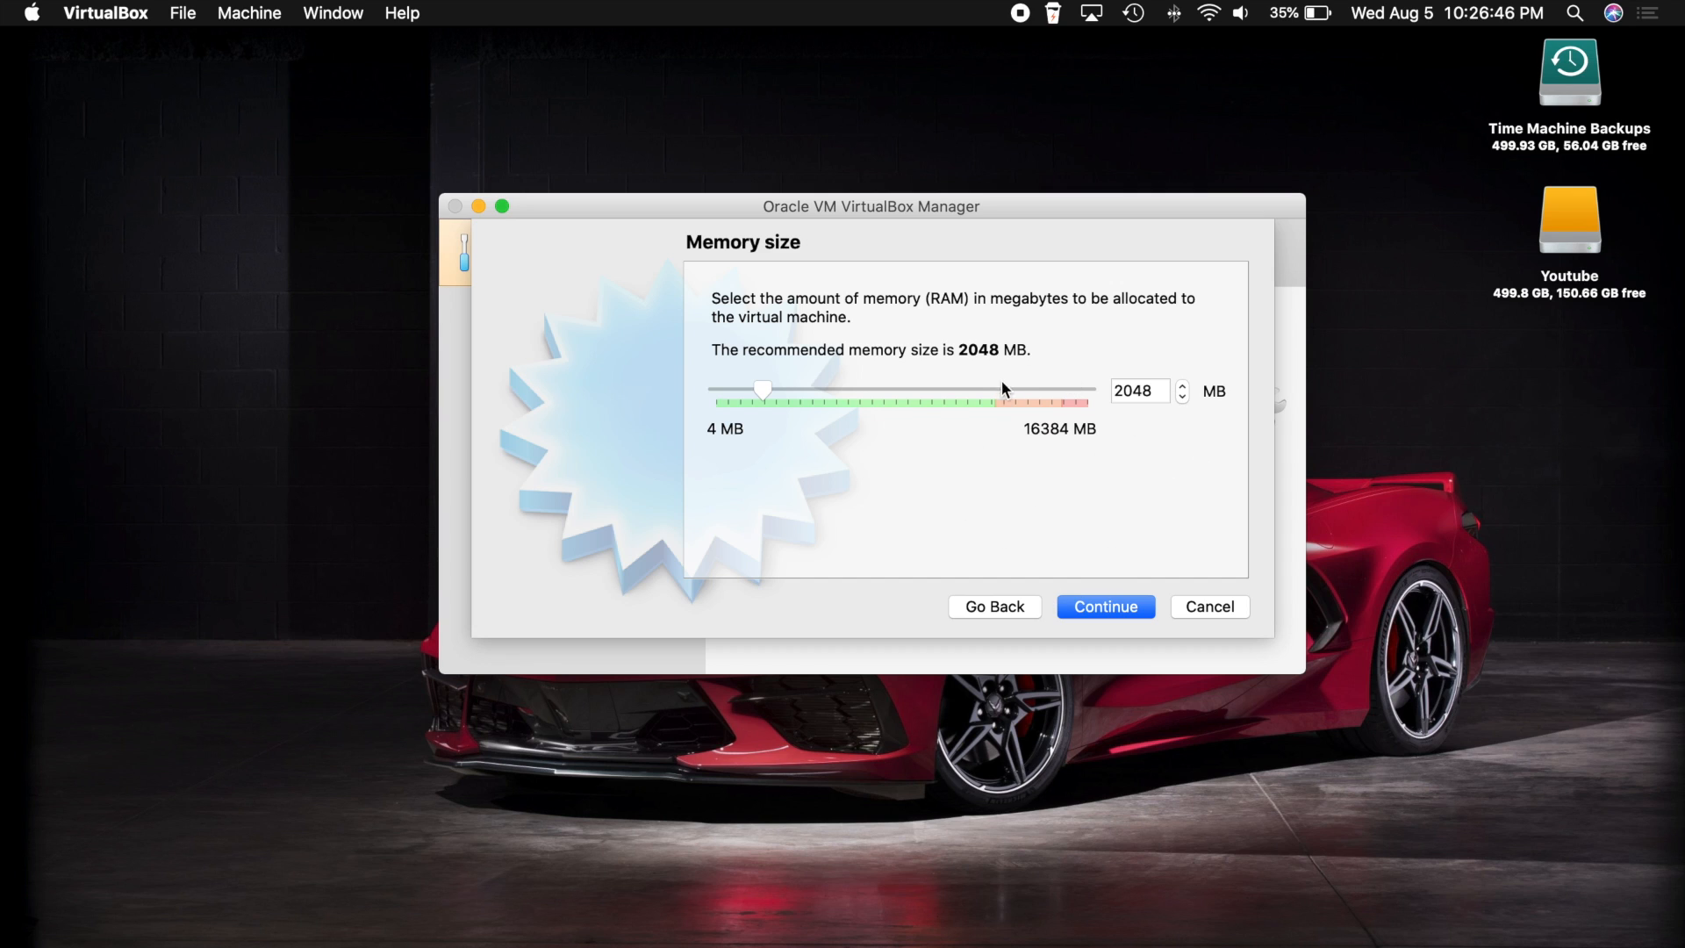
{"action": "left_click", "coordinate": [1106, 607]}
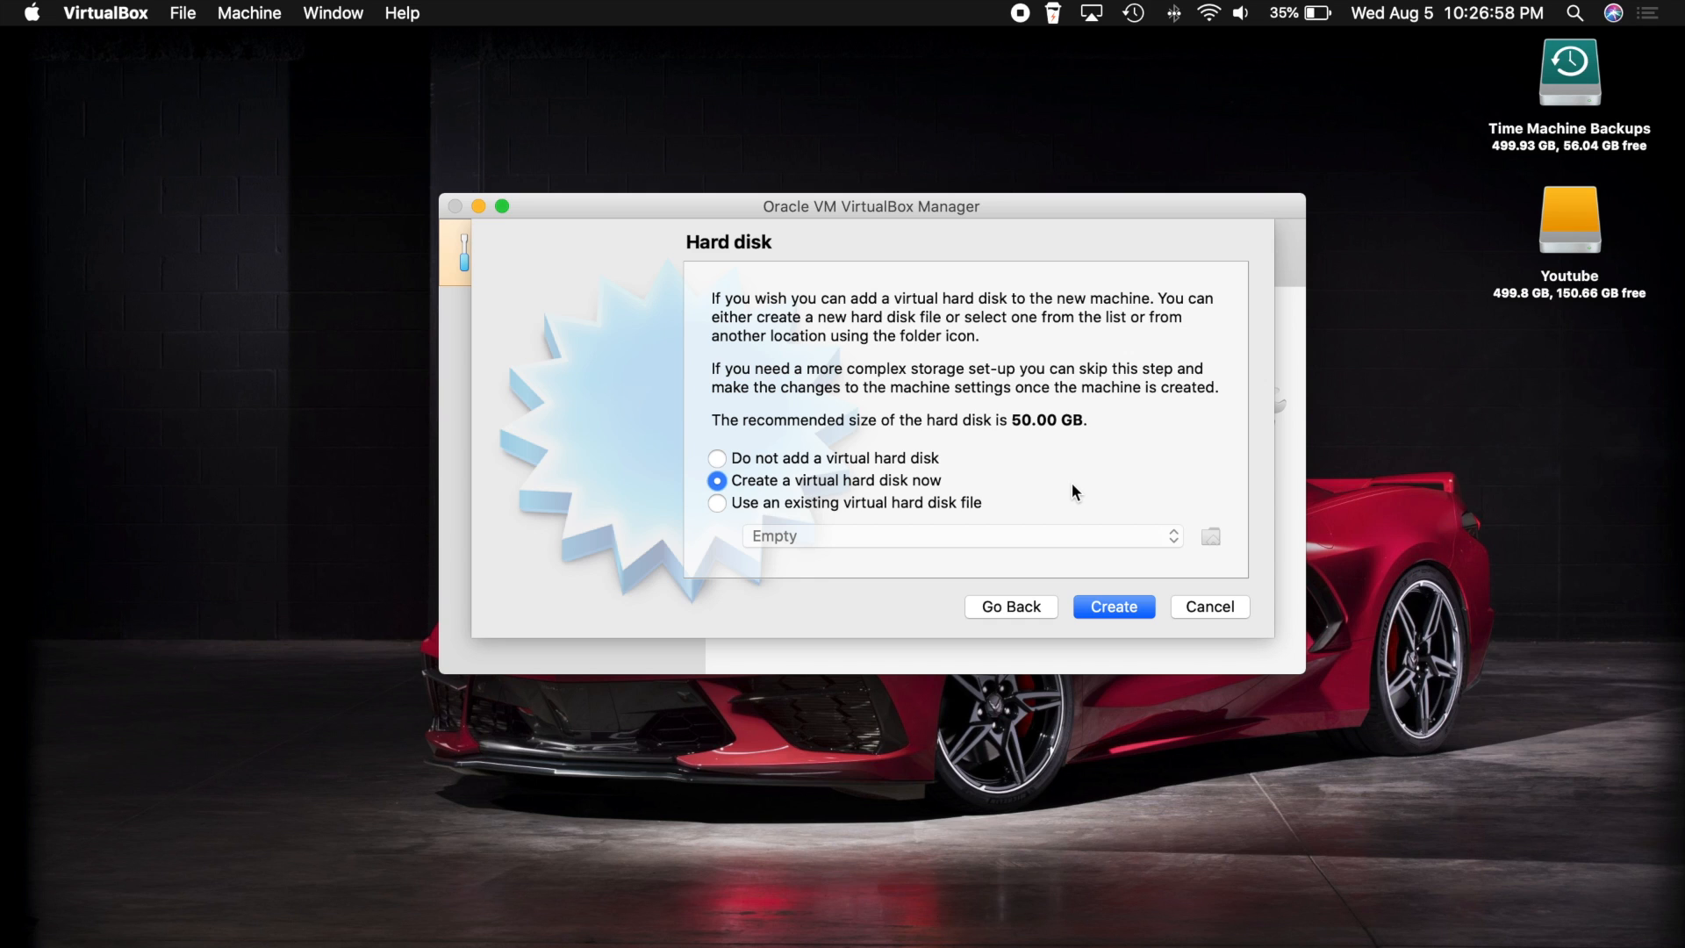
- Choose to create a virtual hard disk now, using the VDI file type with dynamically allocated storage
{"action": "left_click", "coordinate": [1111, 606]}
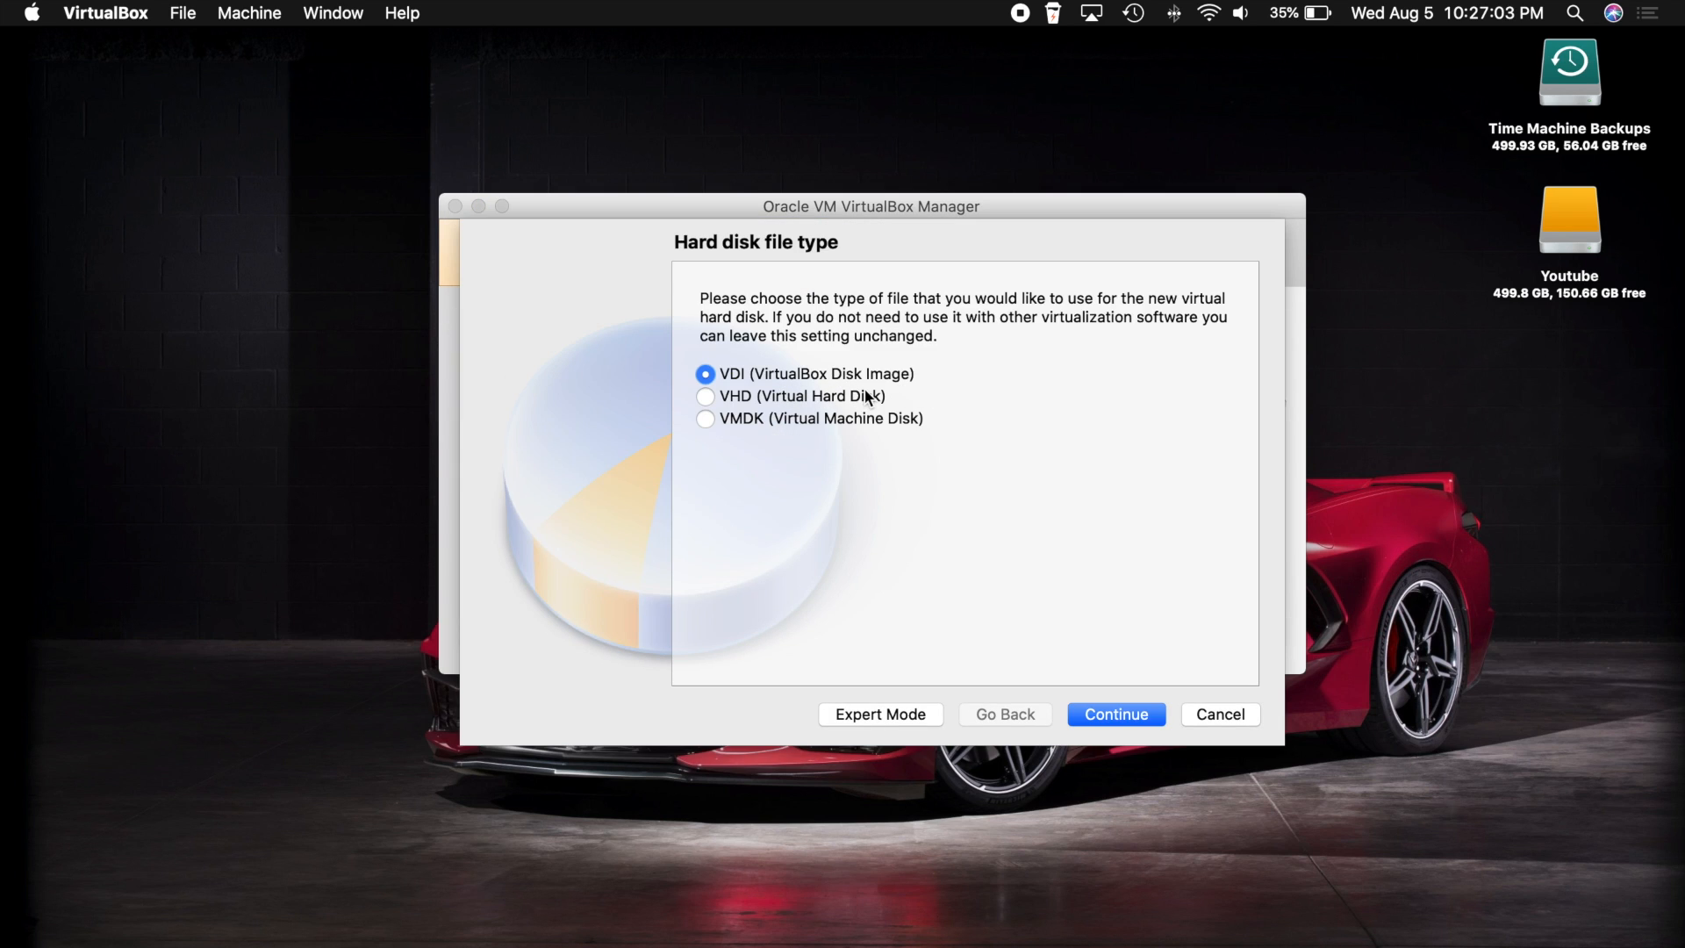
{"action": "left_click", "coordinate": [1112, 715]}
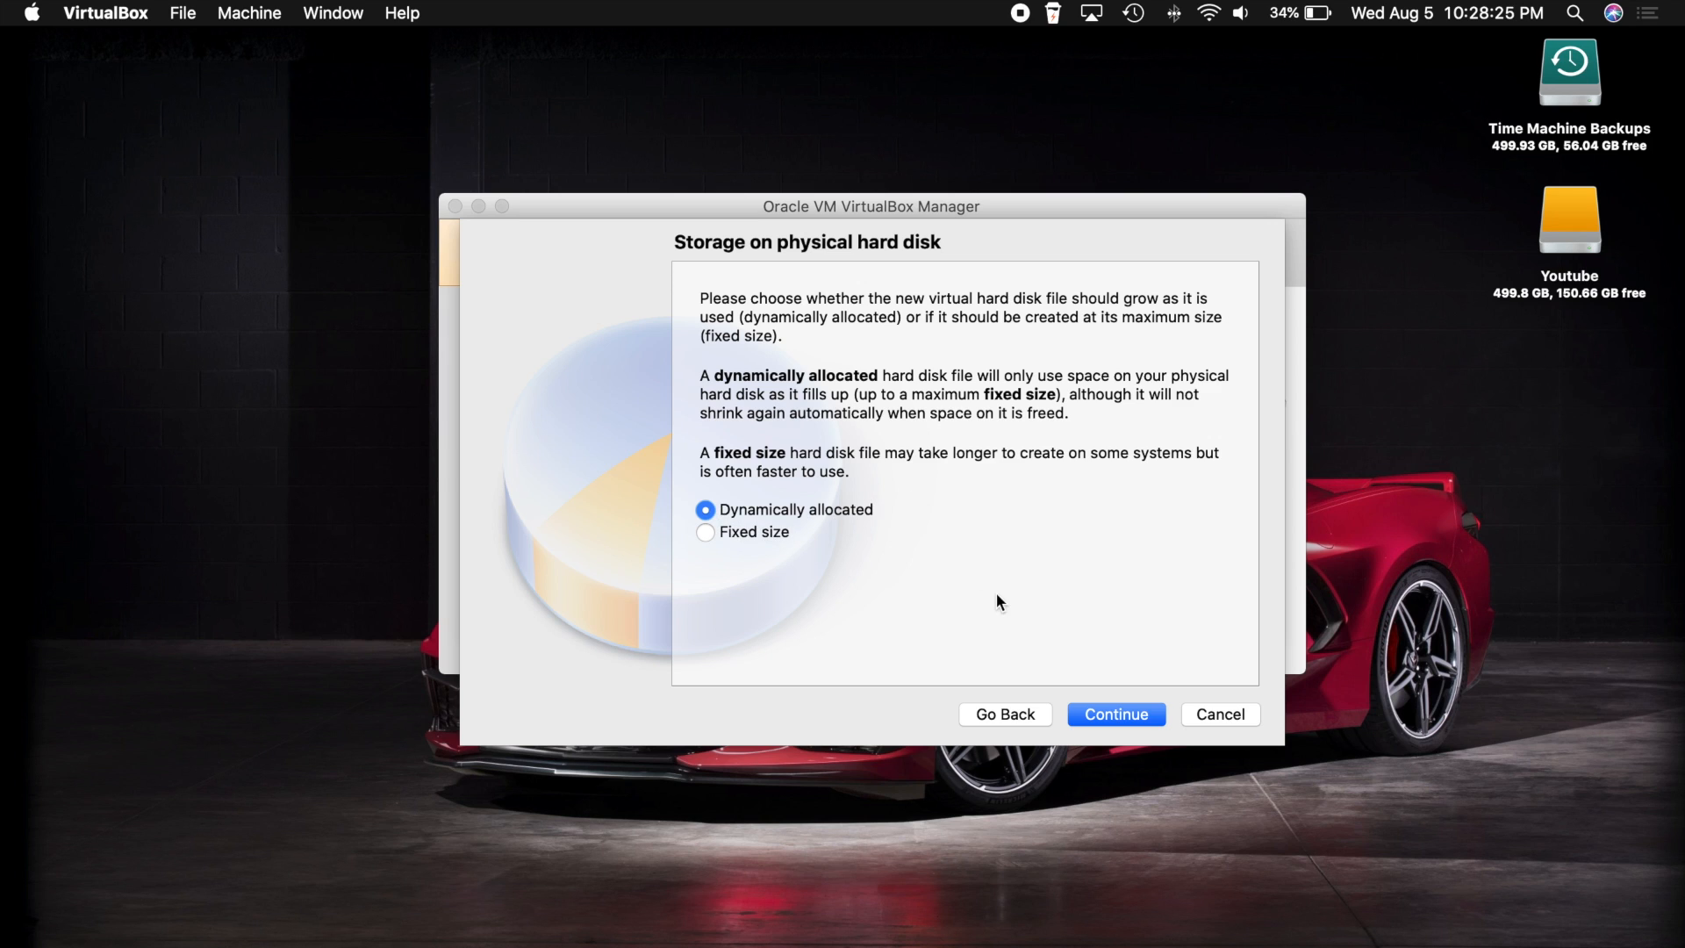
{"action": "left_click", "coordinate": [1111, 714]}
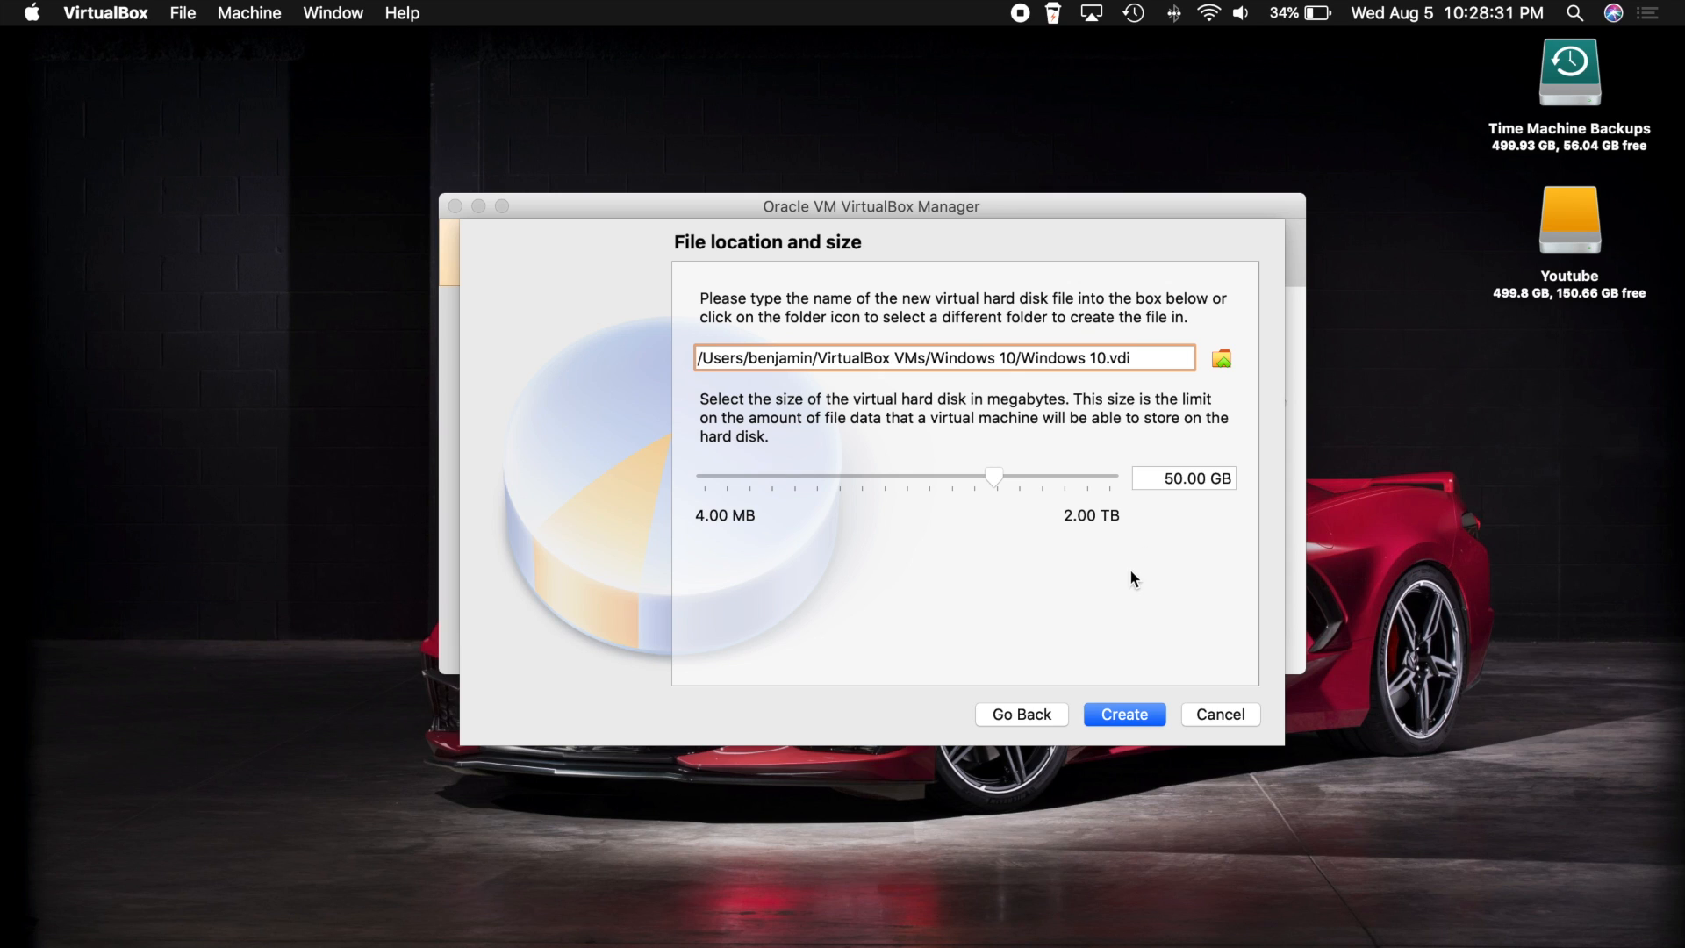
- Set the virtual hard disk's size to 64.00 GB and create the disk
{"action": "left_click", "coordinate": [1173, 478]}
{"action": "key", "text": "BackSpace"}
{"action": "type", "text": "60"}
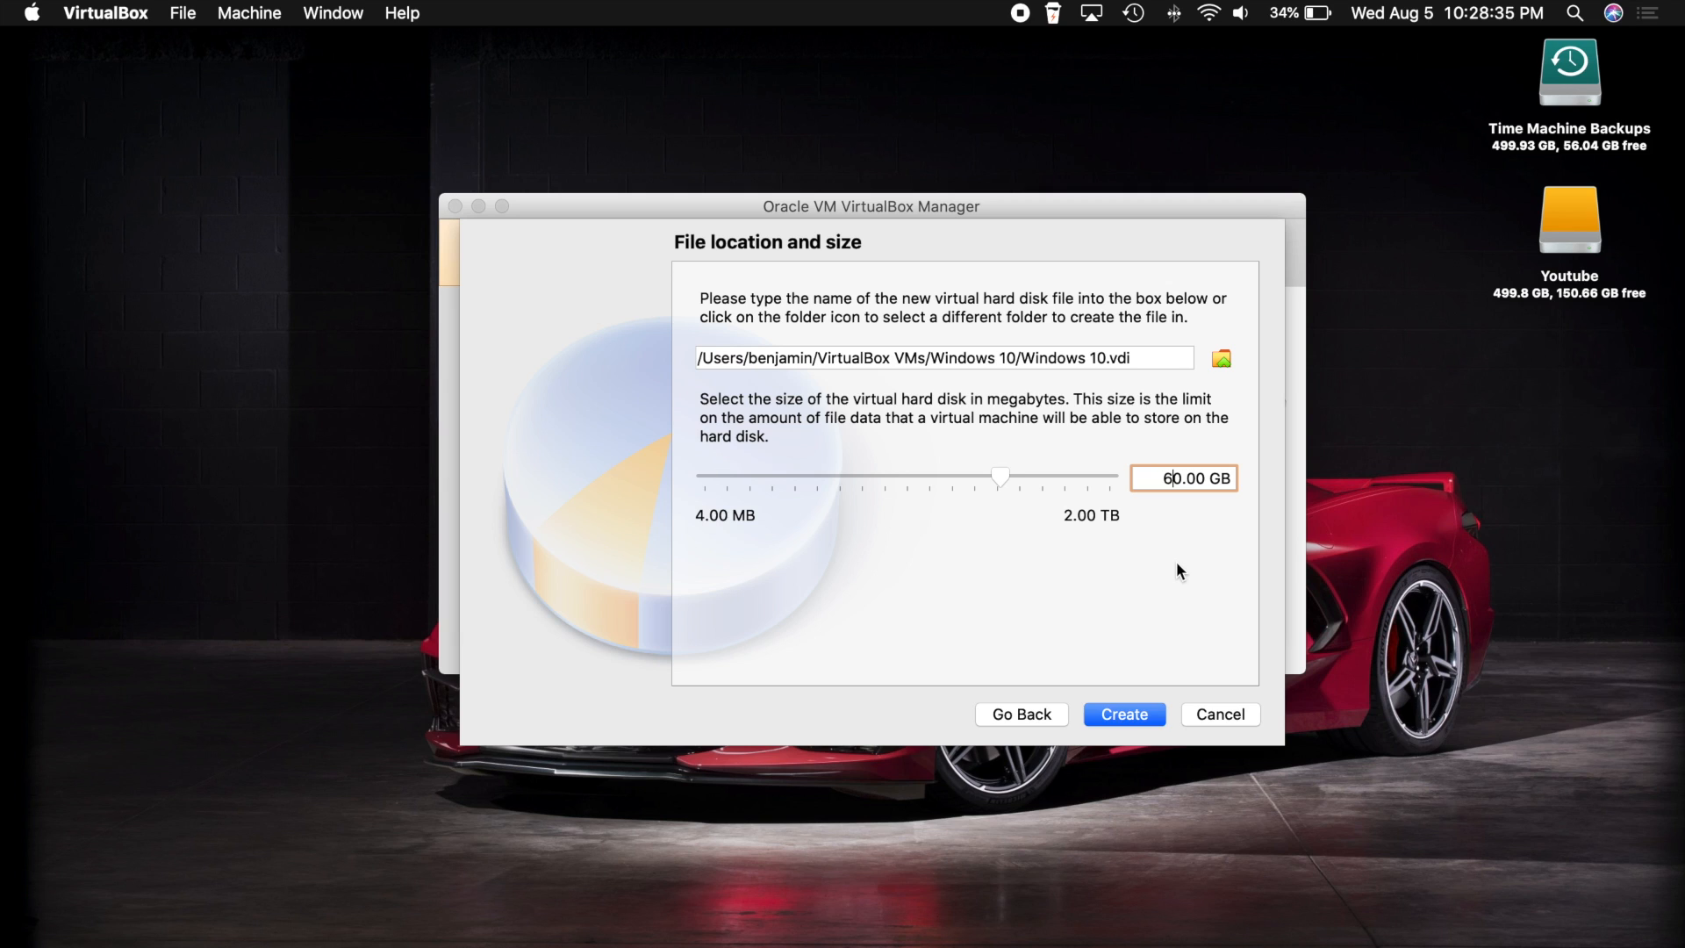
{"action": "key", "text": "BackSpace"}
{"action": "type", "text": "4"}
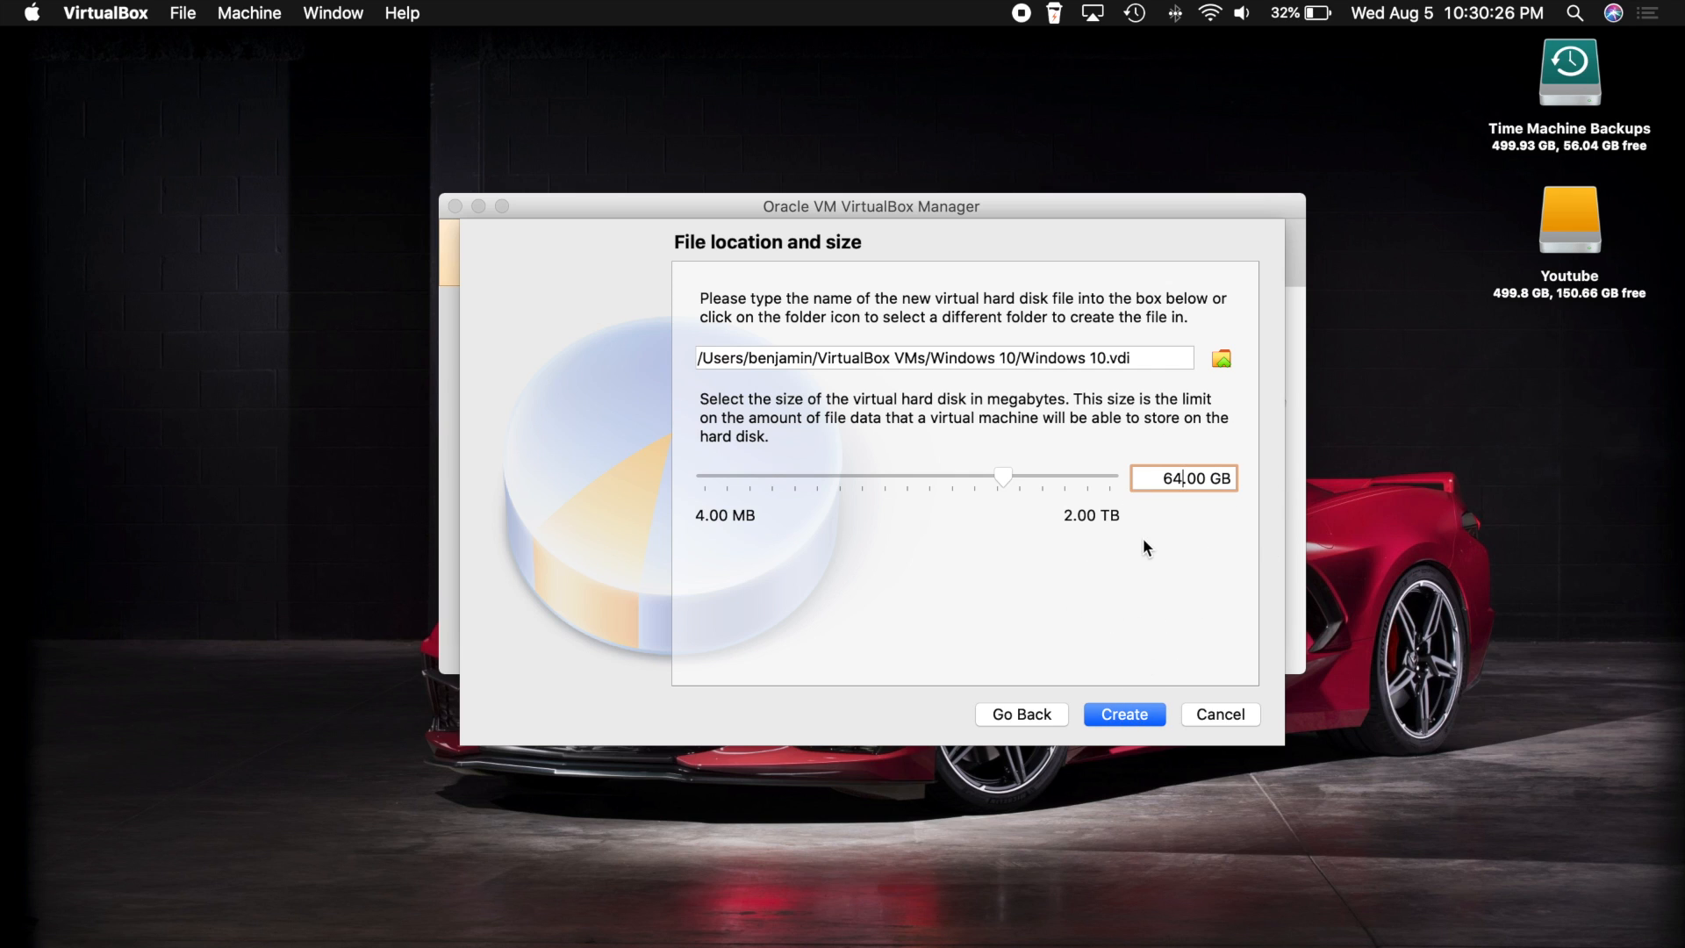
{"action": "left_click", "coordinate": [1115, 711]}
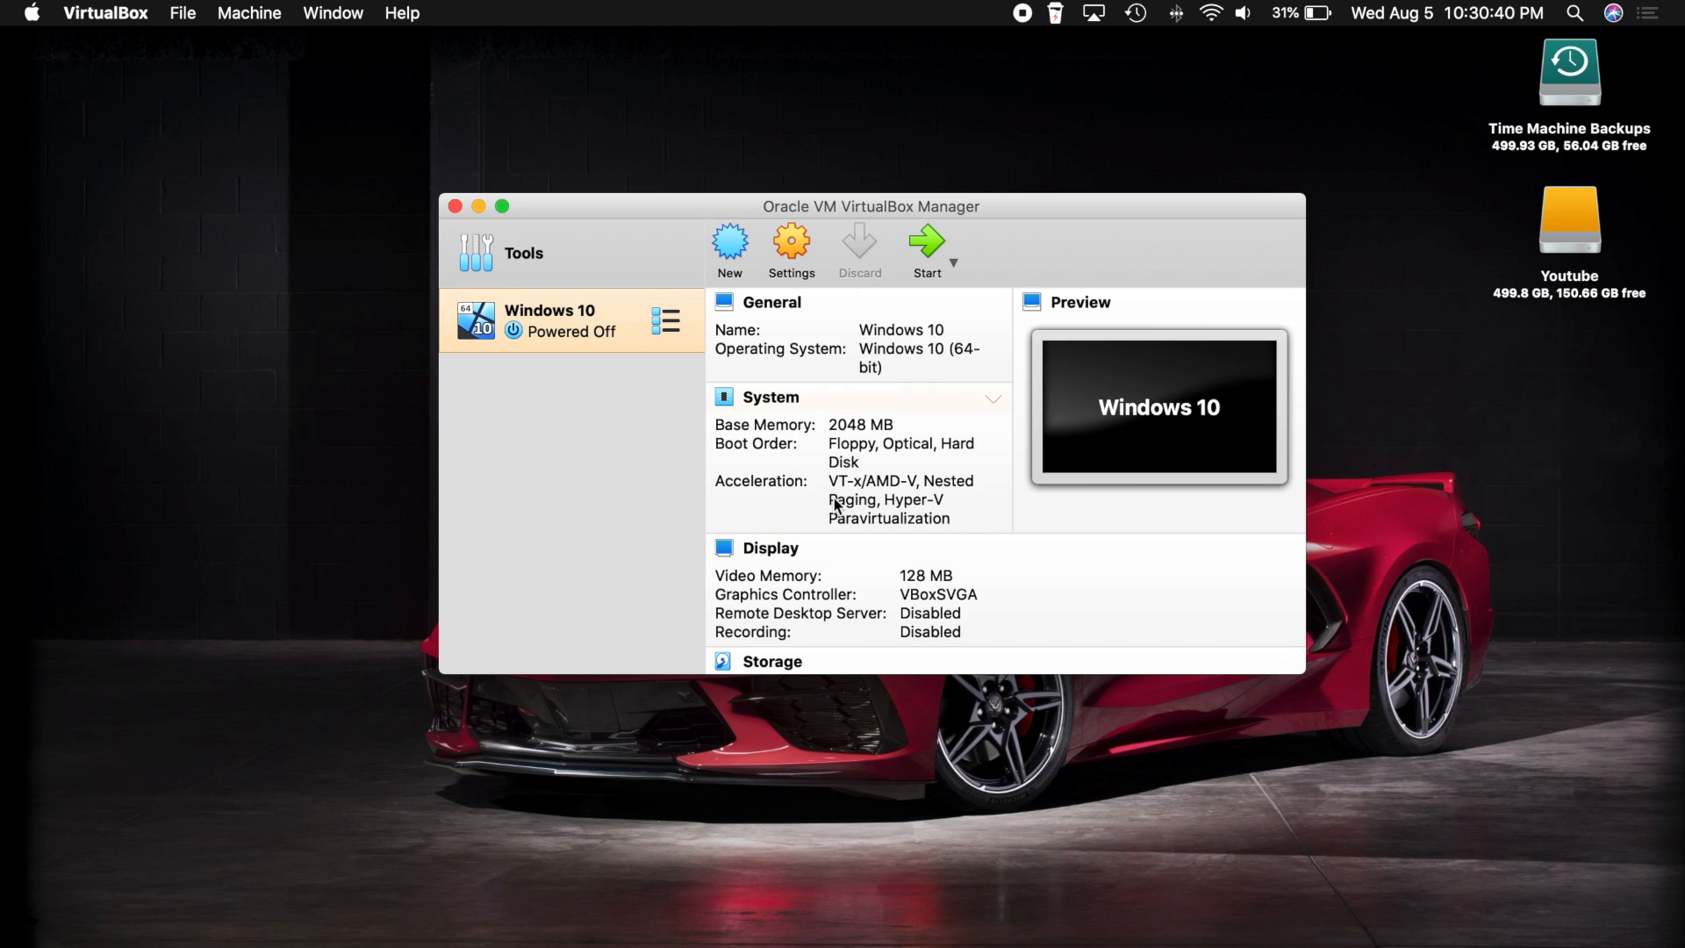
- Review the new virtual machine's summary and its general settings, including the advanced, description and disk encryption options
{"action": "scroll", "coordinate": [834, 496], "scroll_direction": "down", "scroll_amount": 5}
{"action": "scroll", "coordinate": [834, 496], "scroll_direction": "up", "scroll_amount": 5}
{"action": "left_click", "coordinate": [784, 253]}
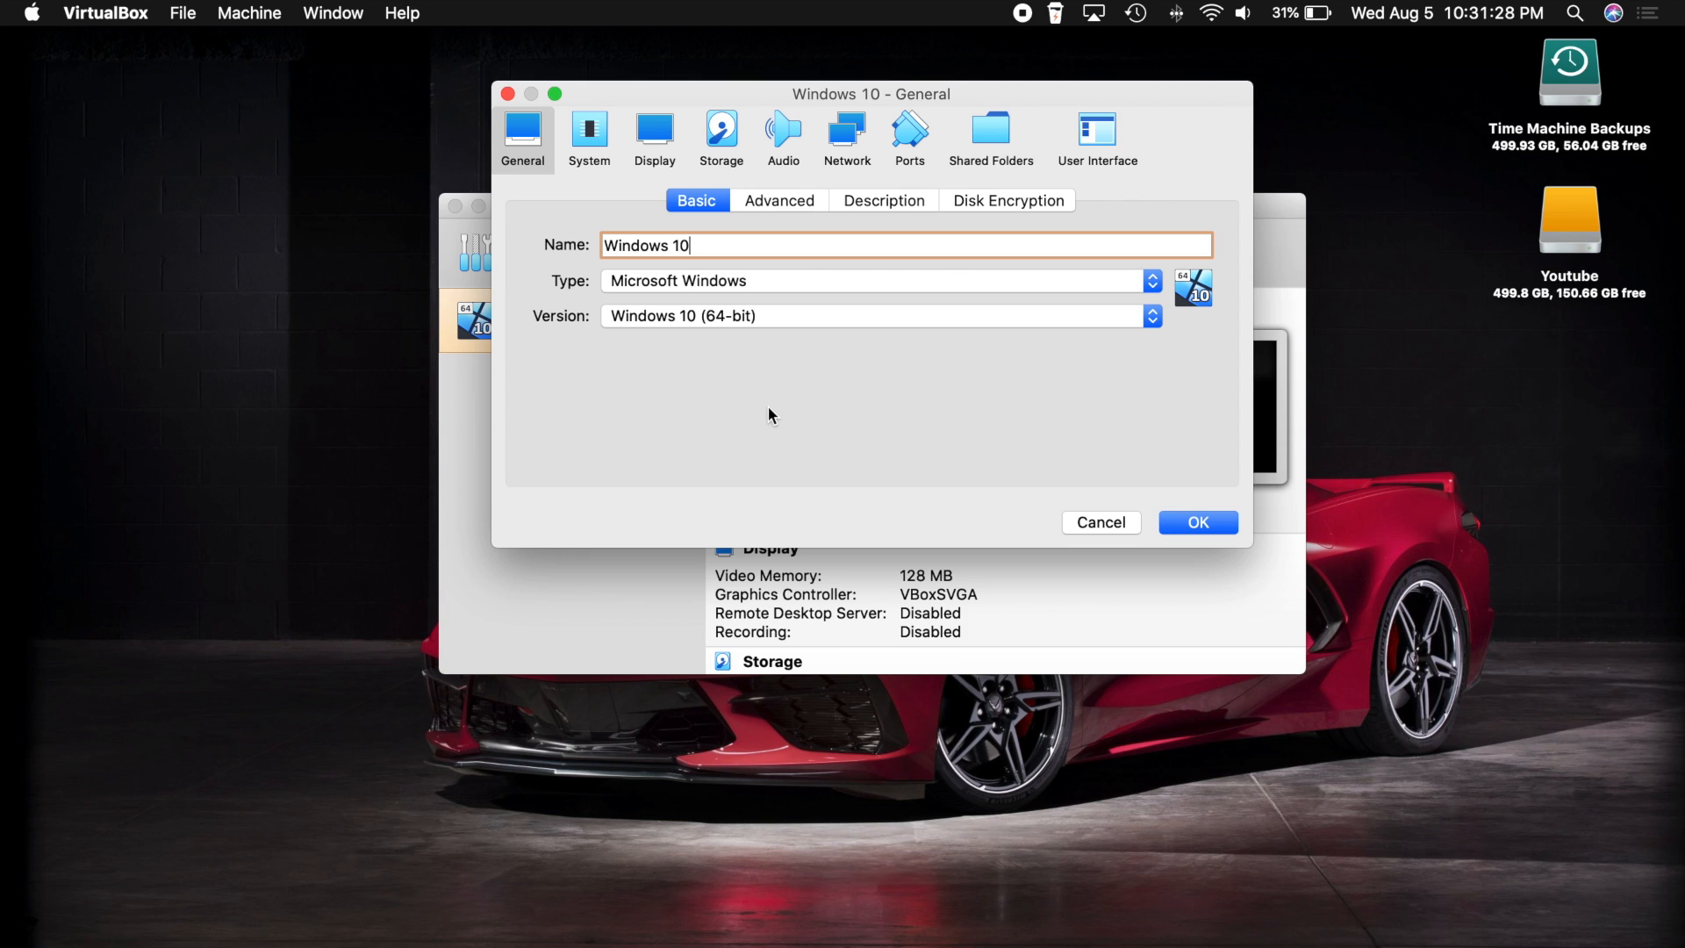
{"action": "left_click", "coordinate": [788, 201]}
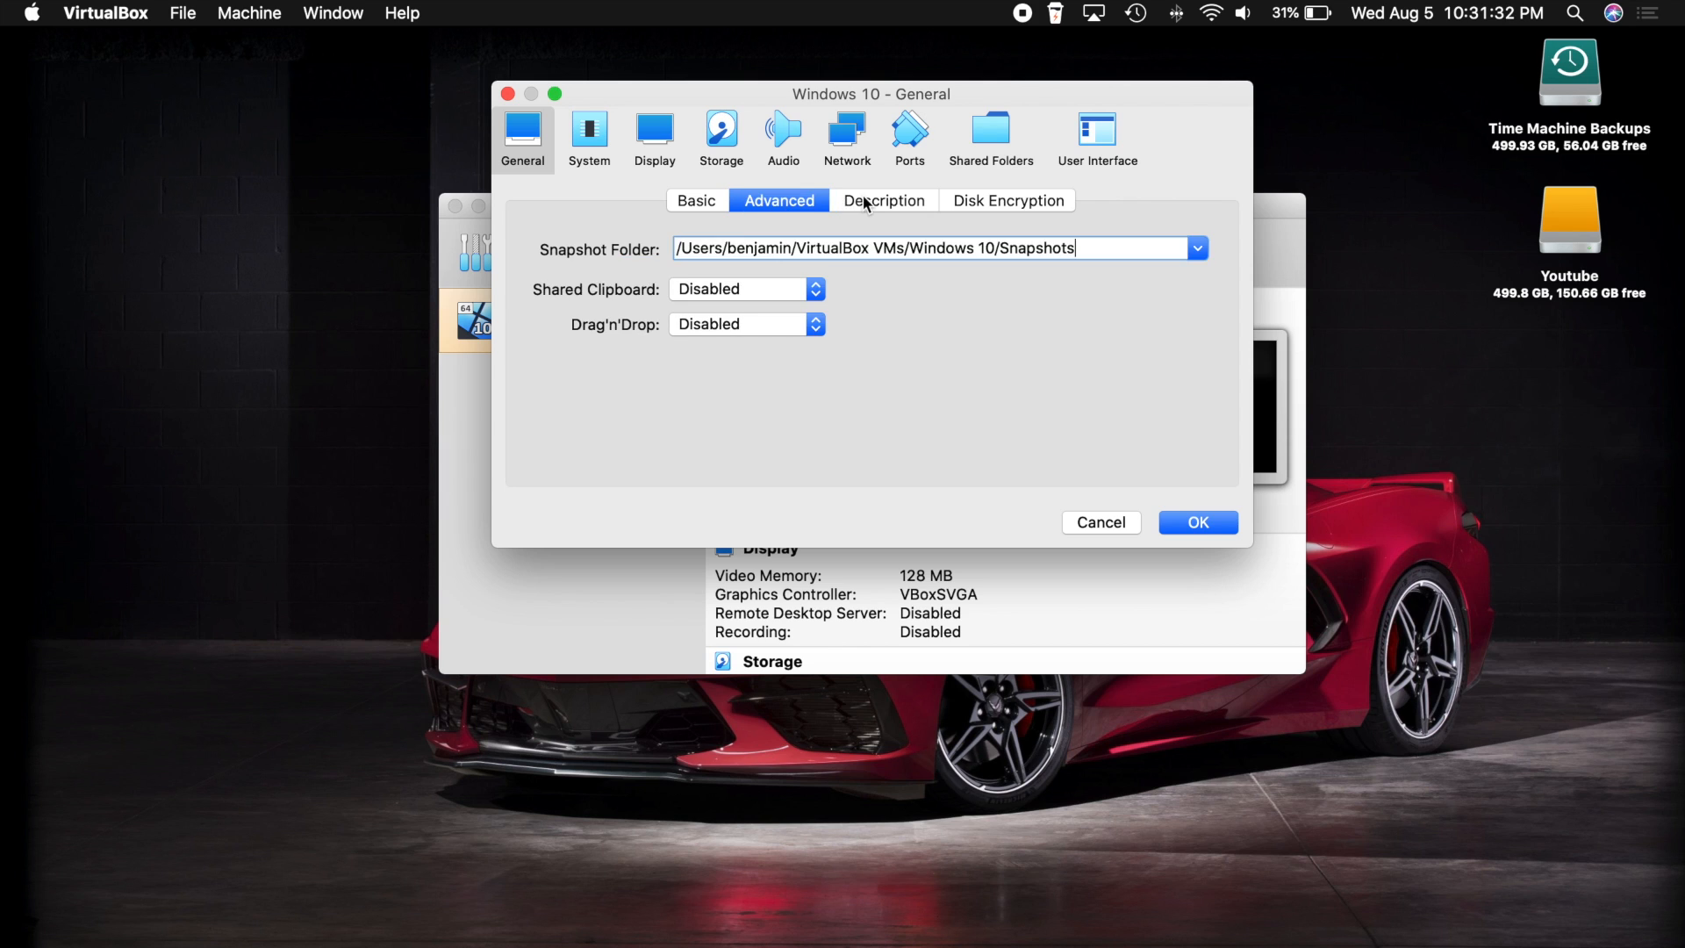
{"action": "left_click", "coordinate": [865, 203]}
{"action": "left_click", "coordinate": [1002, 202]}
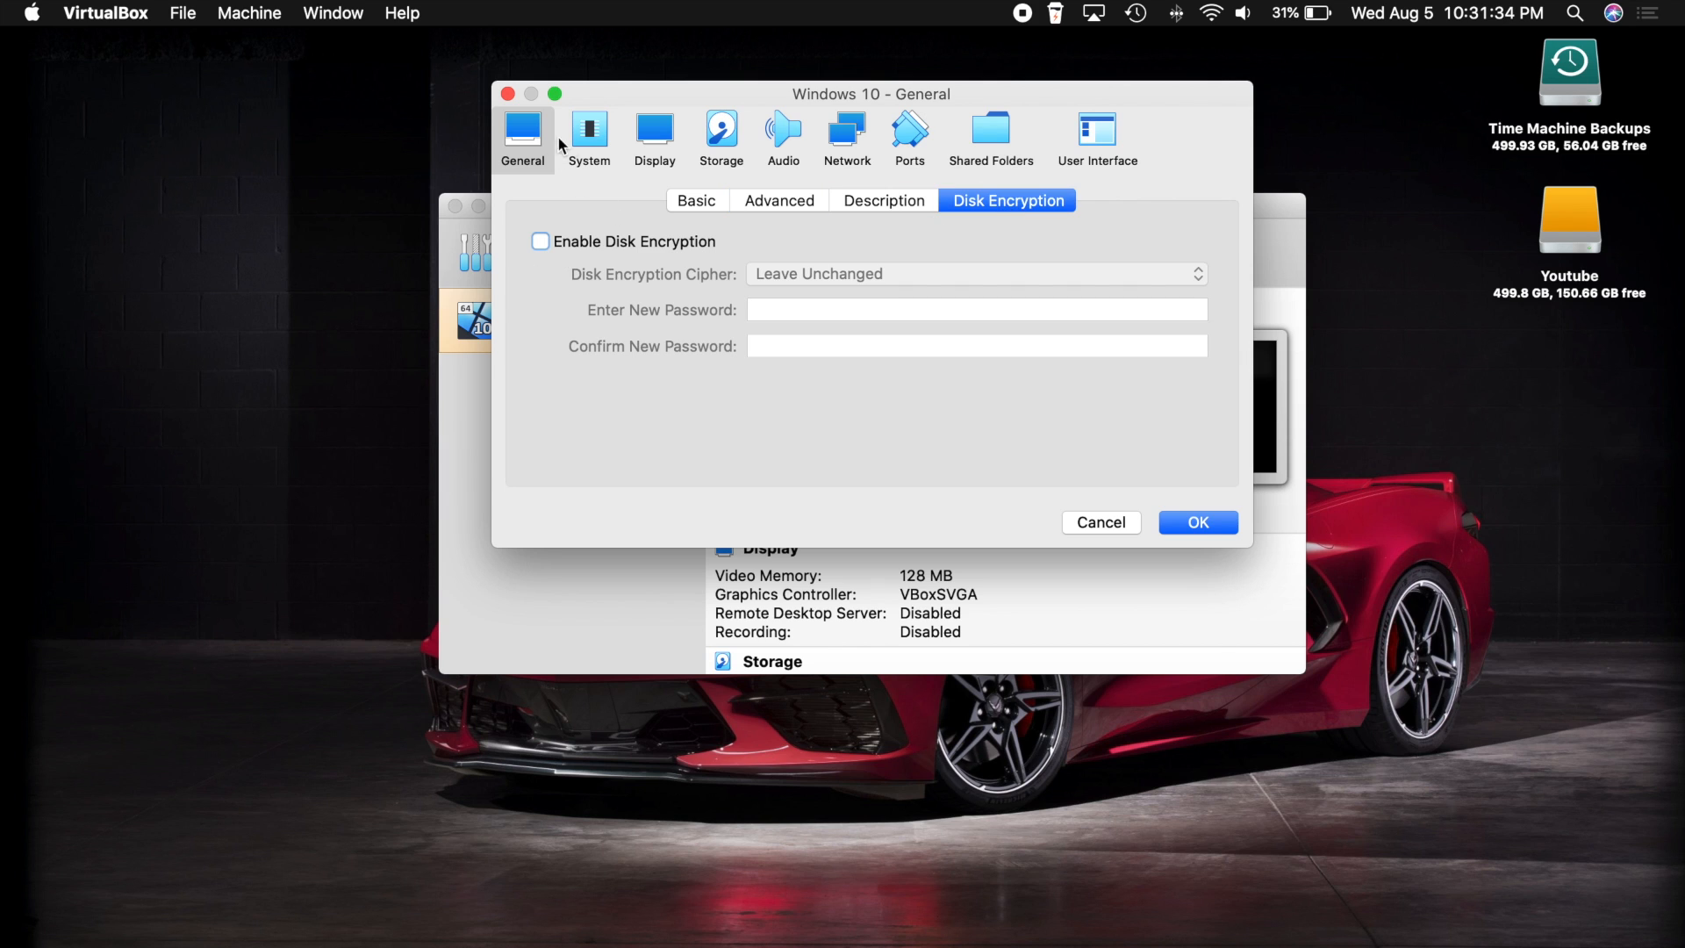
- Remove Floppy from the Windows 10 virtual machine's boot order and keep its processor count at 1
{"action": "left_click", "coordinate": [593, 141]}
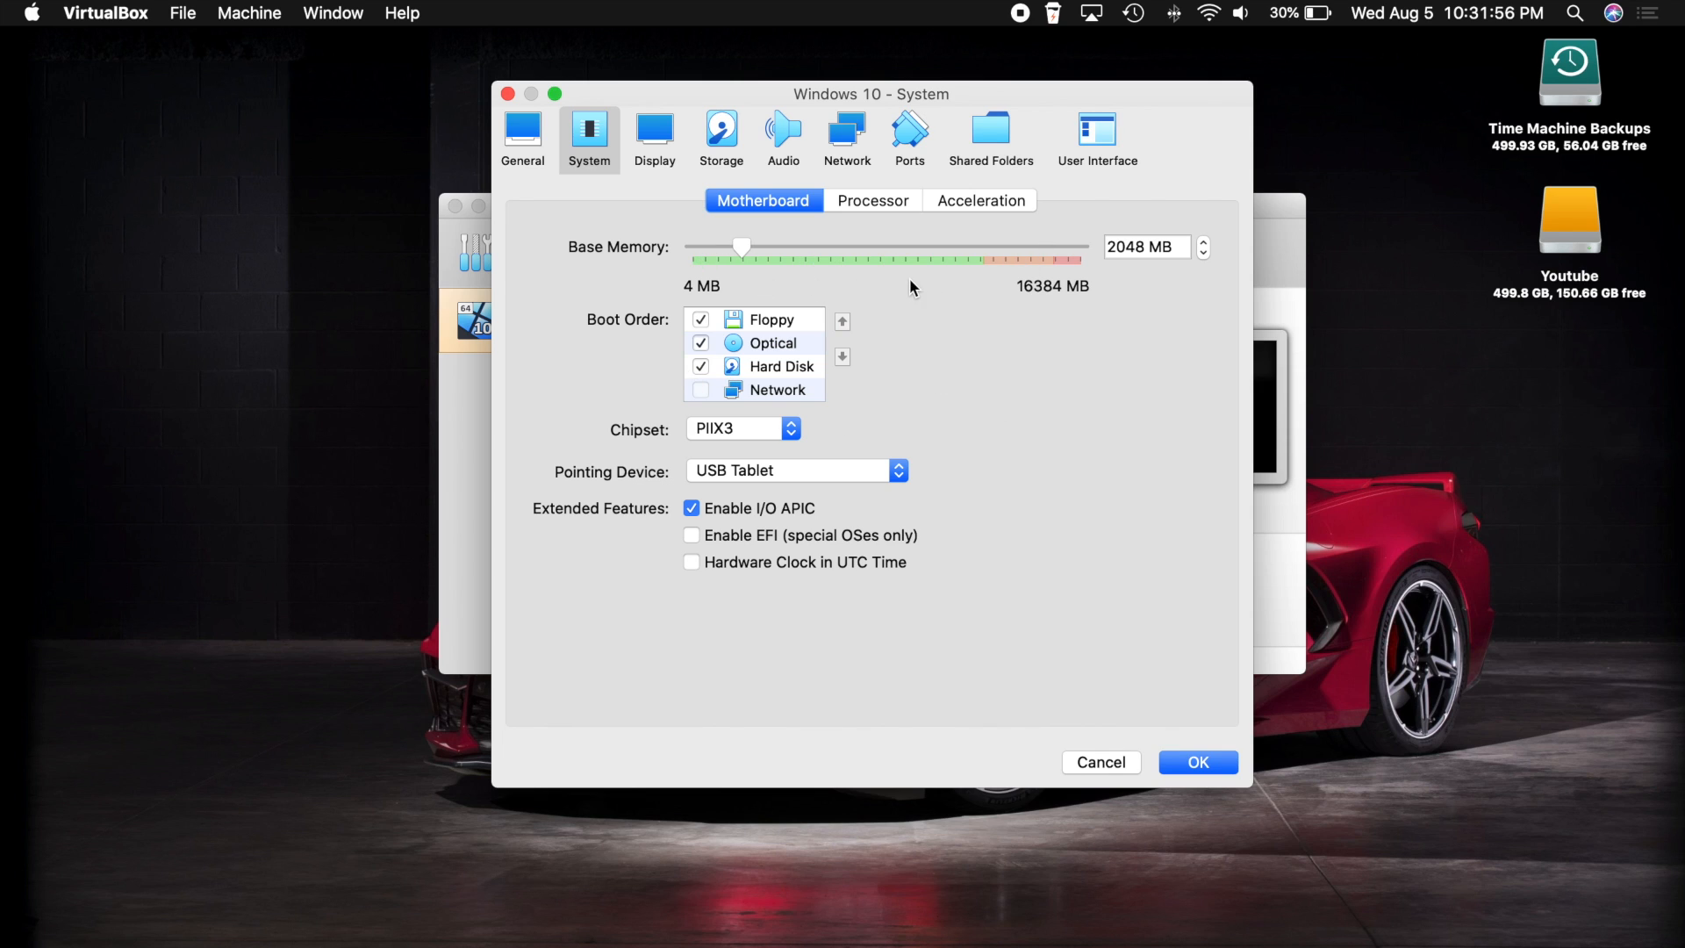
{"action": "left_click", "coordinate": [702, 319]}
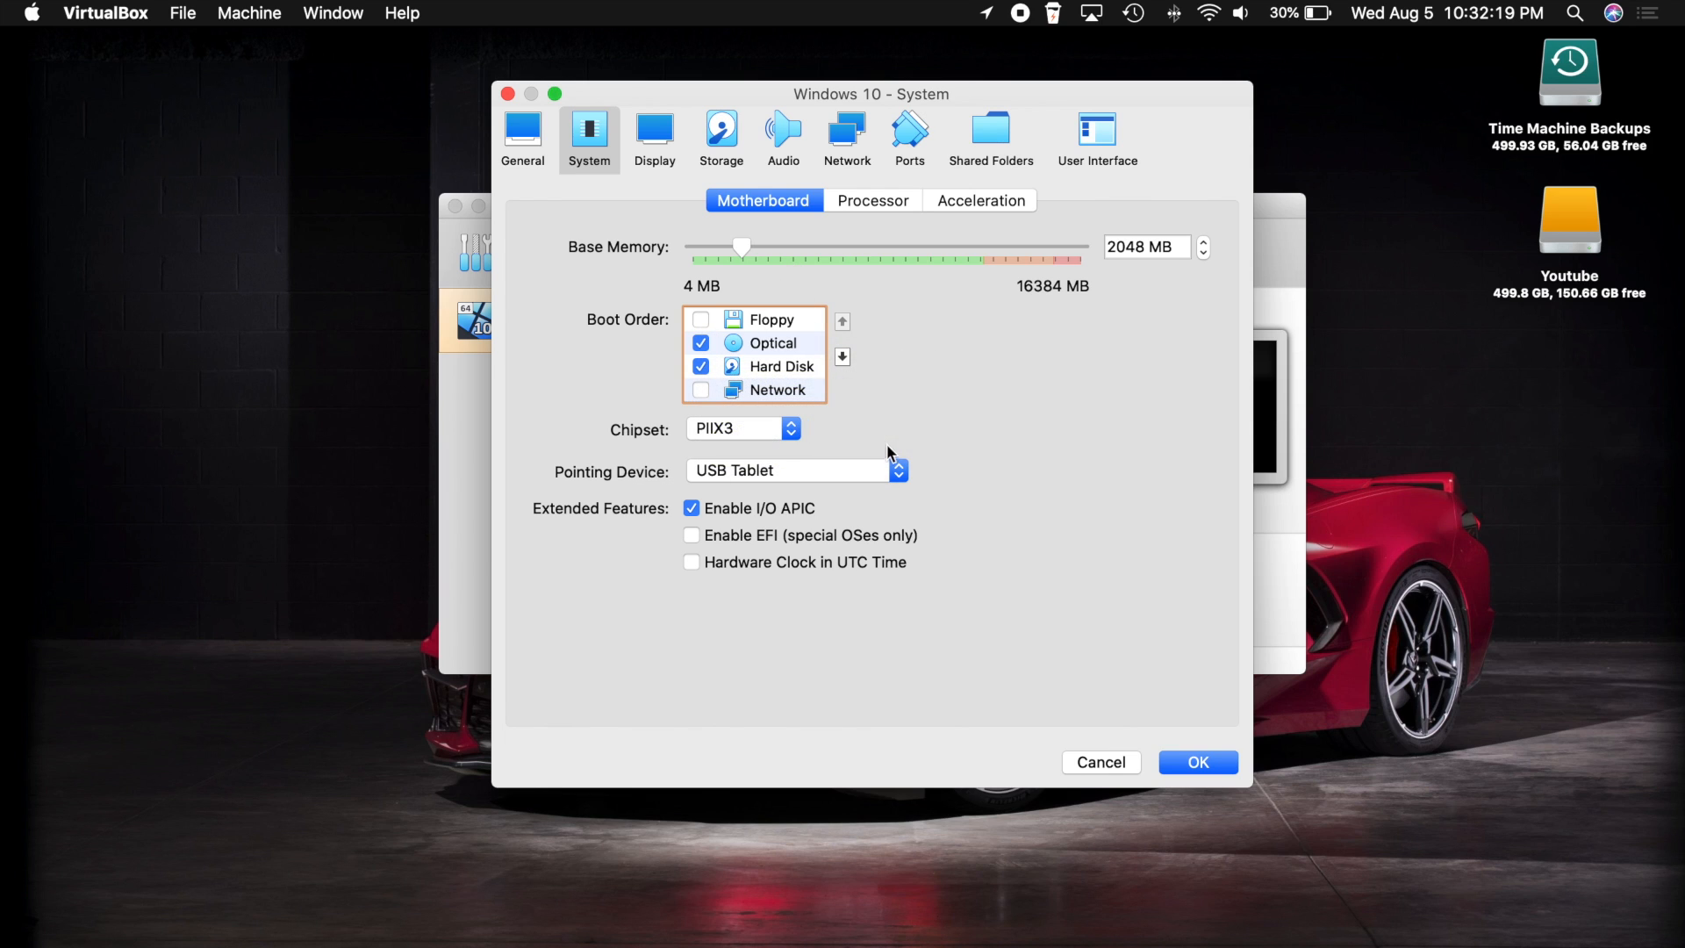
{"action": "left_click", "coordinate": [888, 207]}
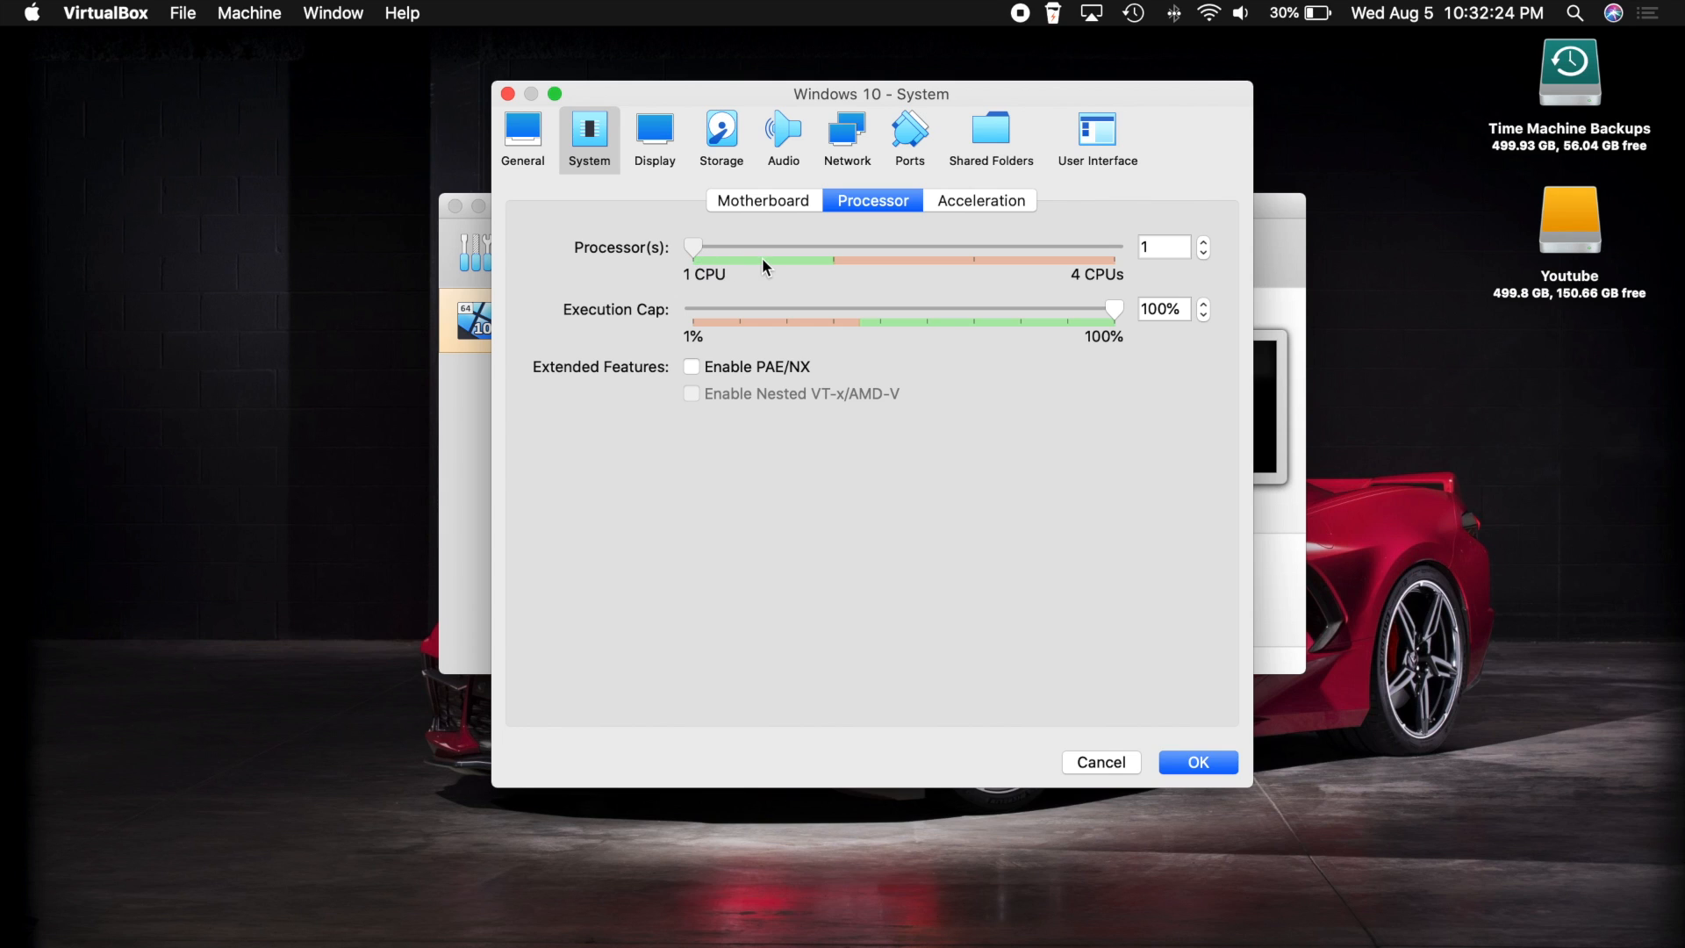
{"action": "mouse_move", "coordinate": [695, 246]}
{"action": "left_mouse_down"}
{"action": "mouse_move", "coordinate": [825, 246]}
{"action": "mouse_move", "coordinate": [694, 246]}
{"action": "left_mouse_up"}
{"action": "left_click_drag", "start_coordinate": [693, 246], "coordinate": [593, 231]}
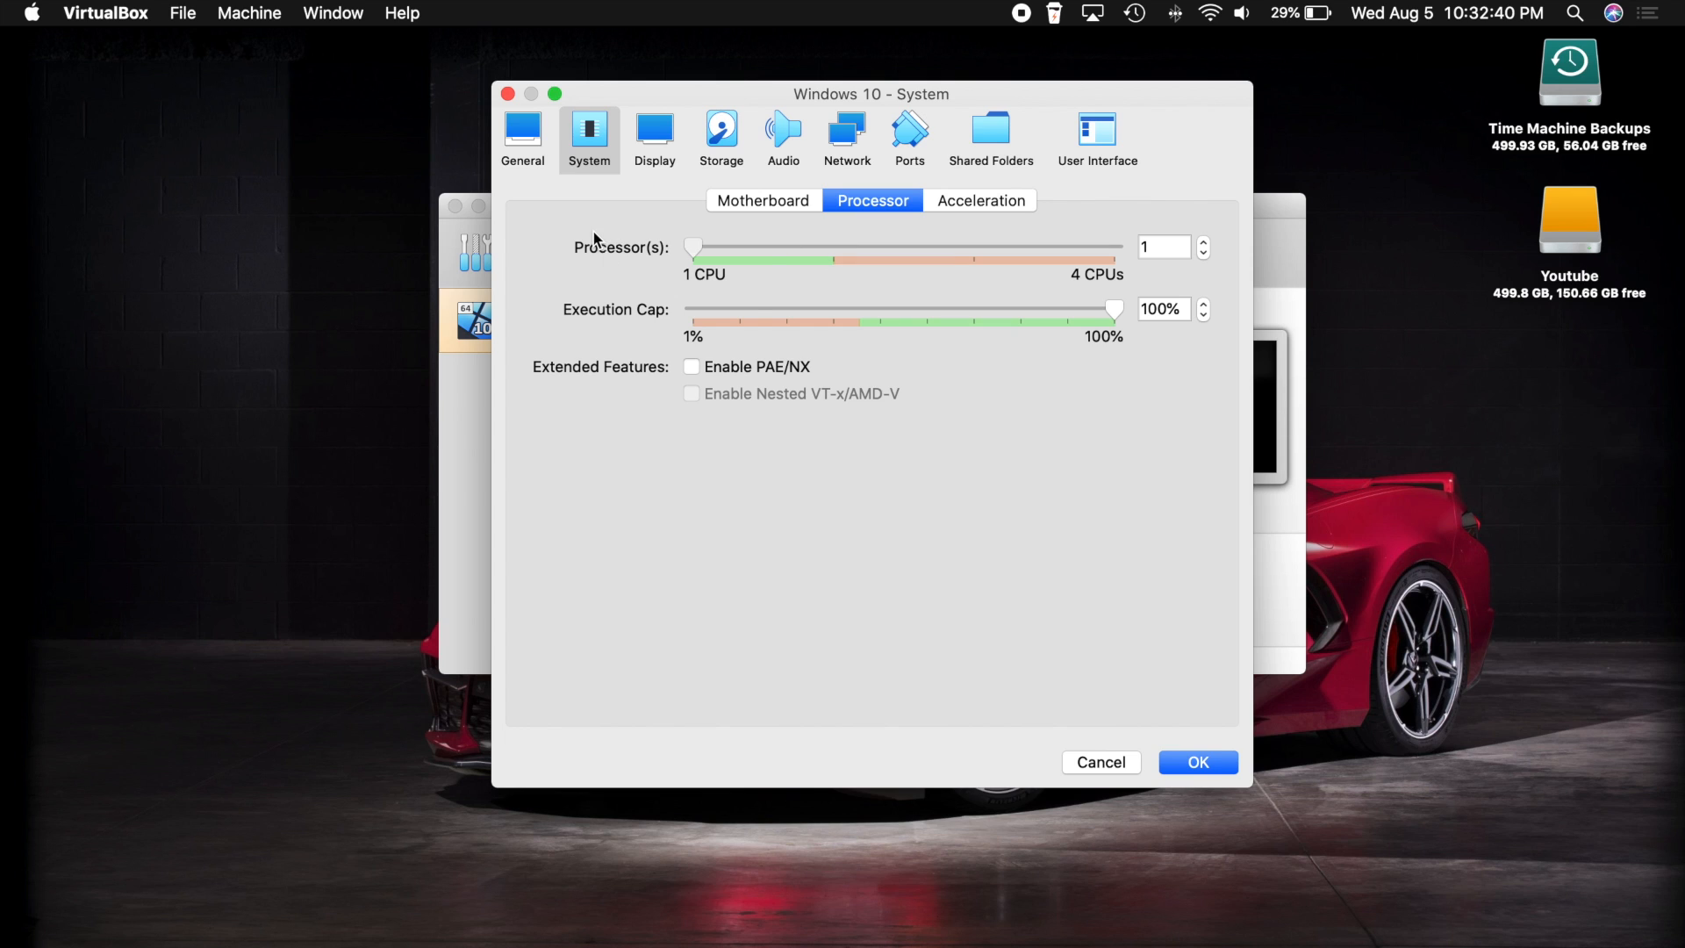
- Enable 3D acceleration for the virtual machine's display and set its video memory to 256 MB
{"action": "left_click", "coordinate": [656, 118]}
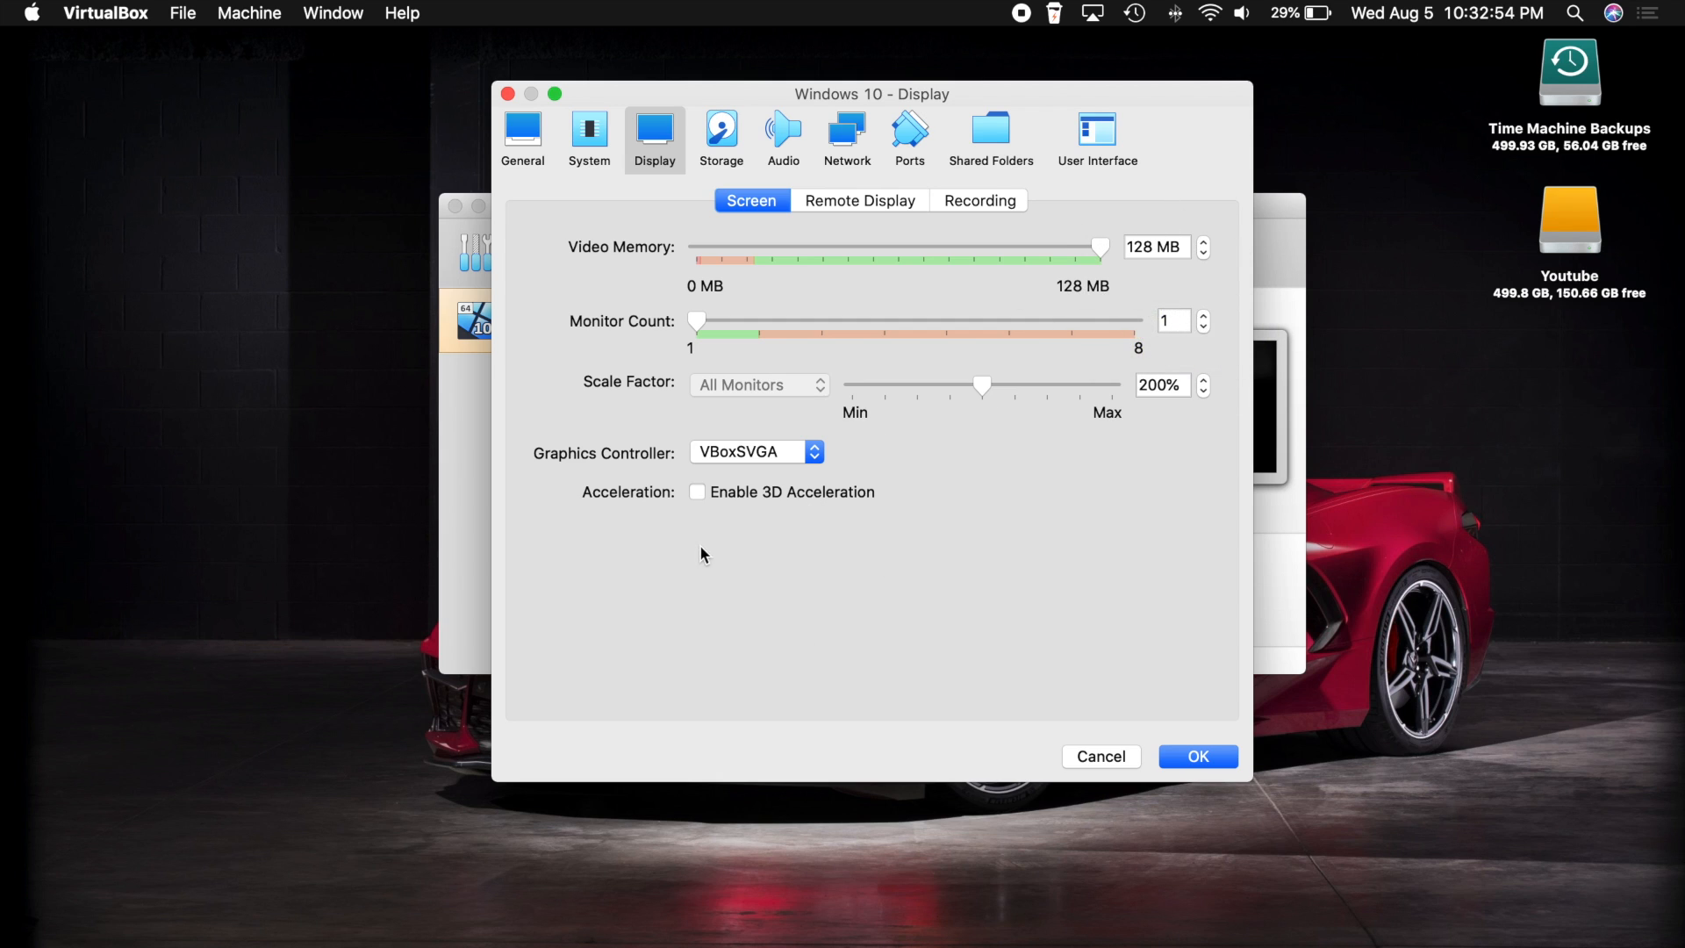
{"action": "left_click", "coordinate": [697, 492]}
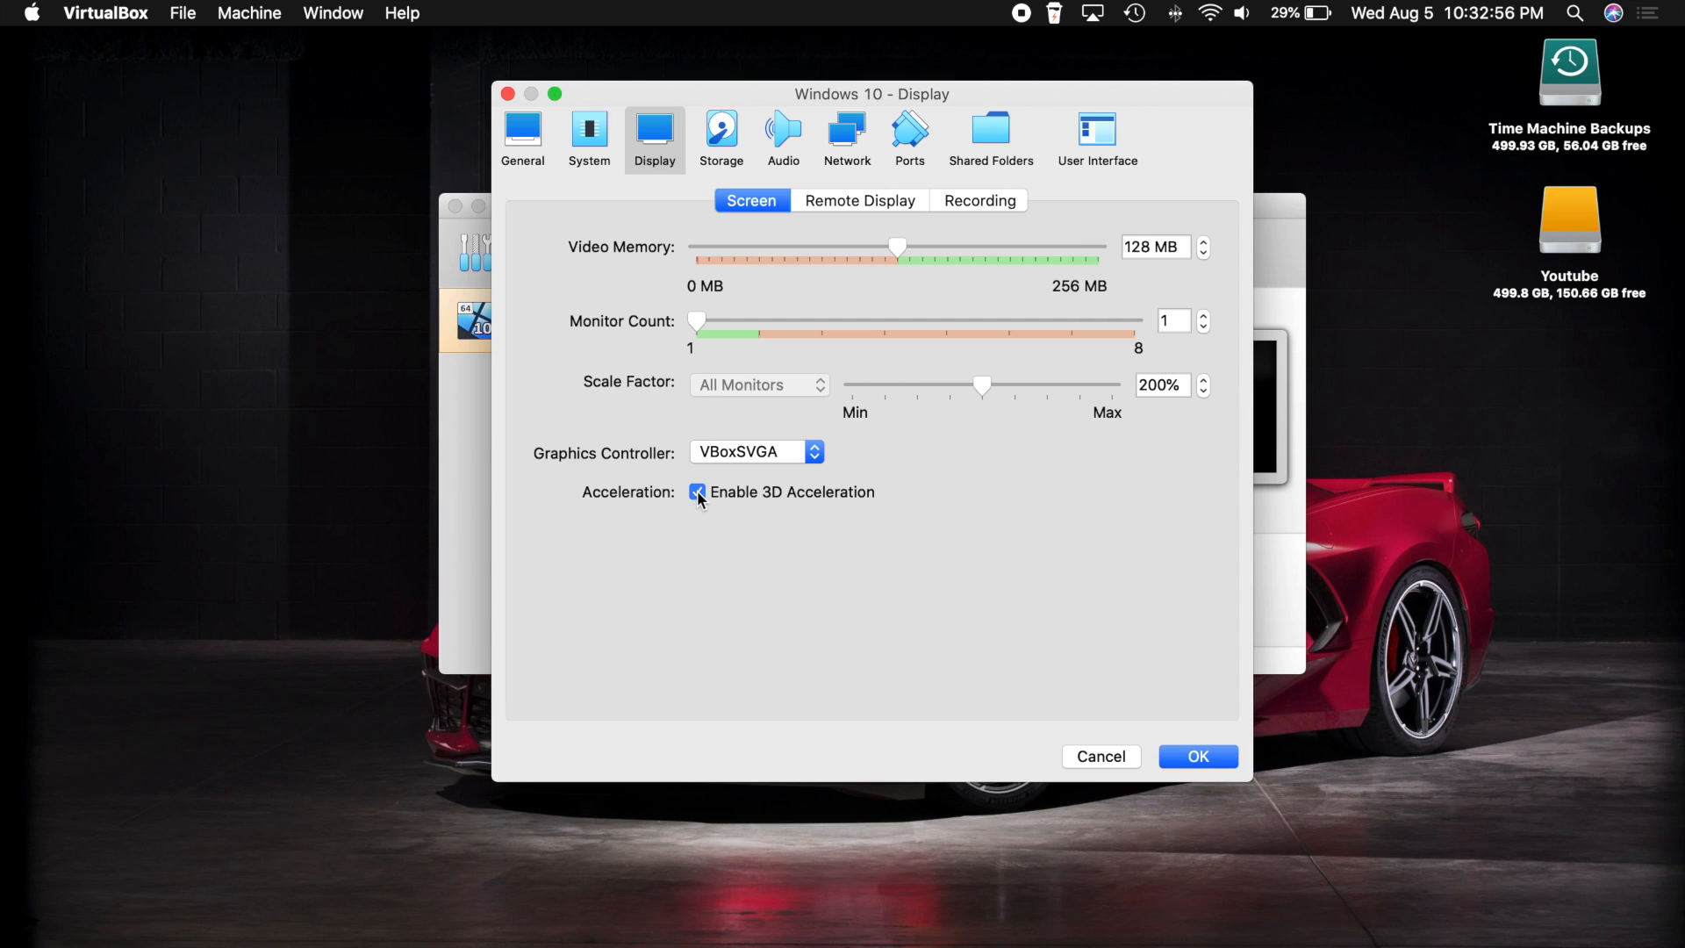
{"action": "left_click_drag", "start_coordinate": [901, 247], "coordinate": [1246, 244]}
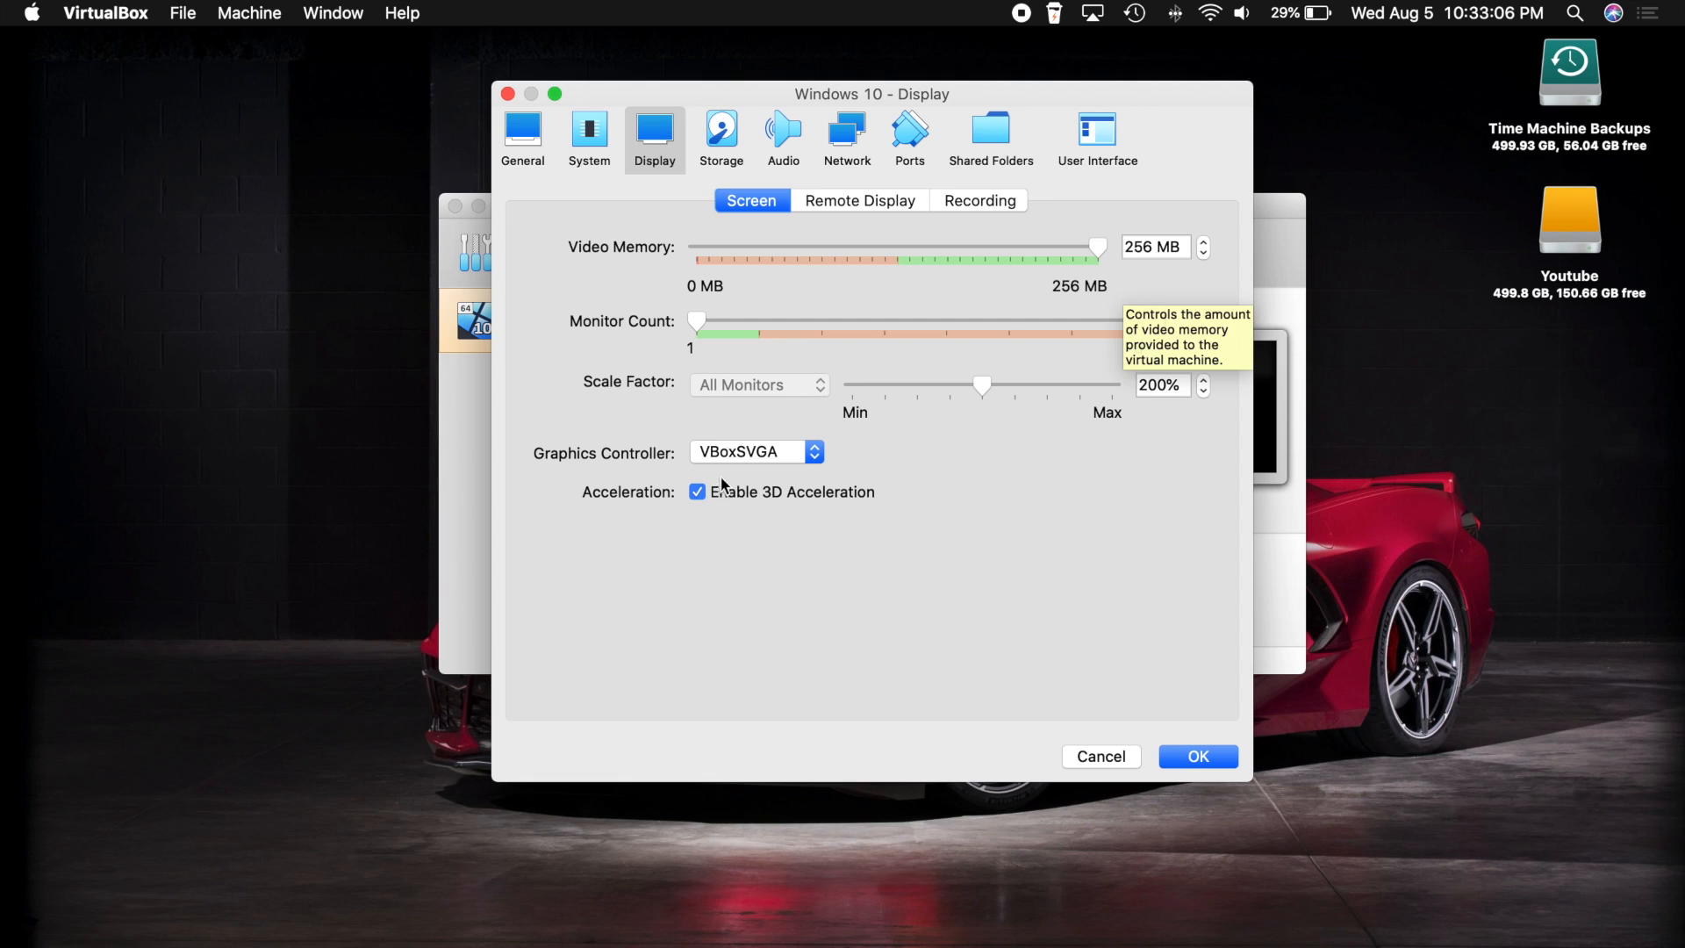
{"action": "left_click", "coordinate": [698, 492]}
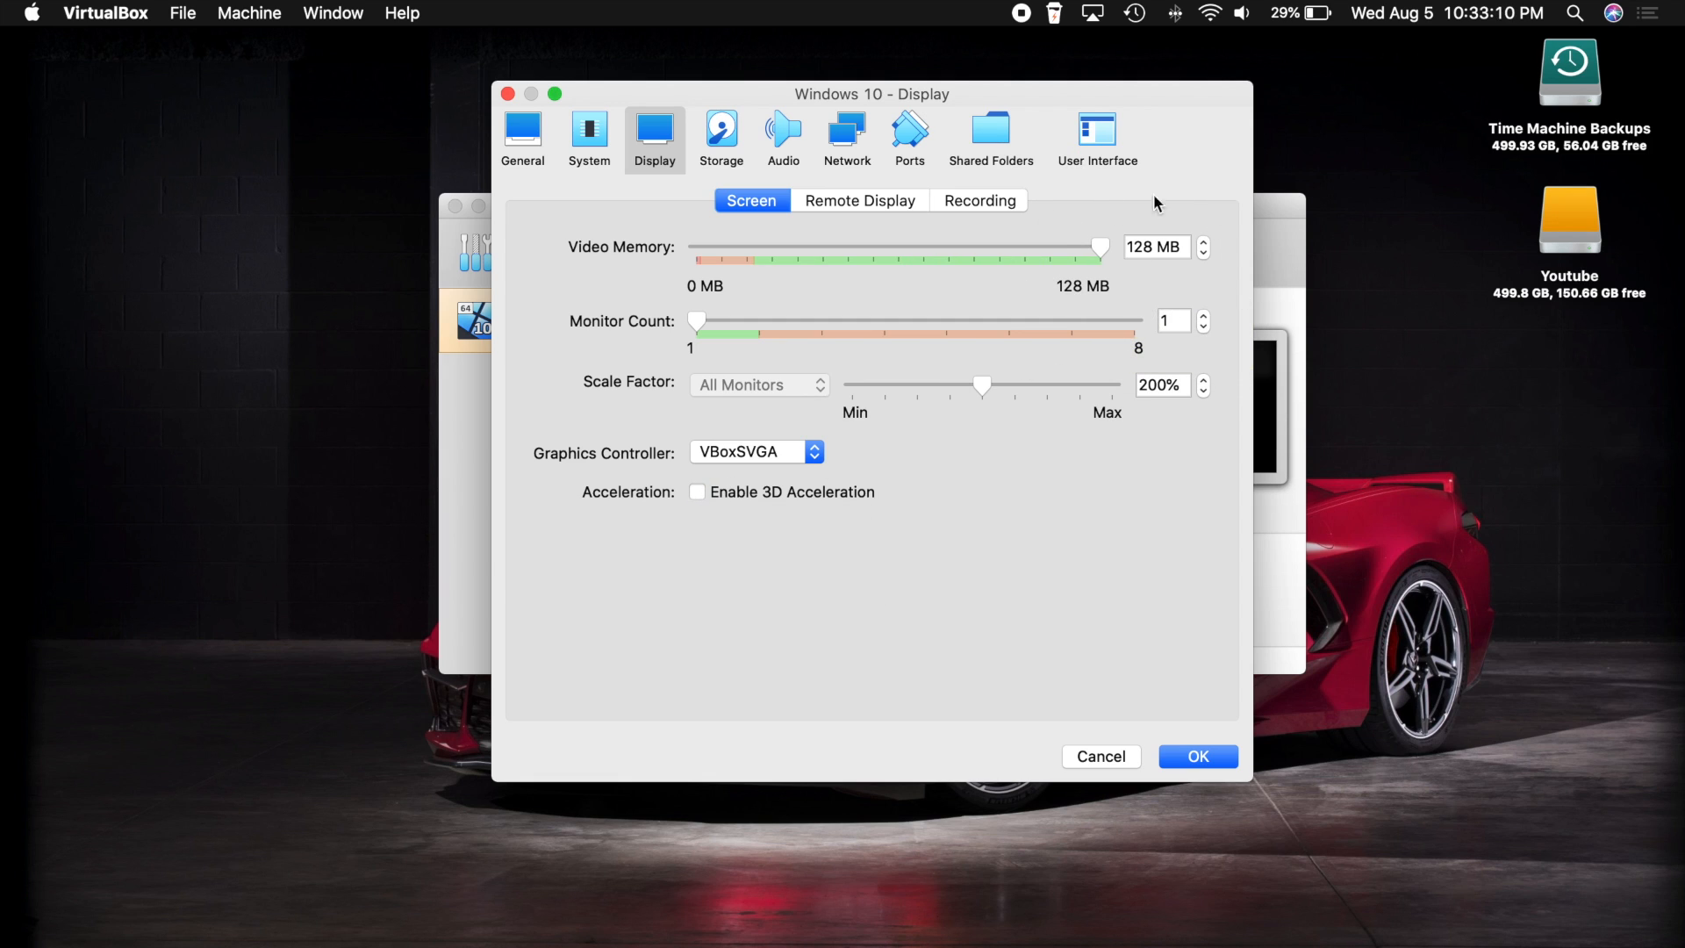
{"action": "left_click", "coordinate": [701, 496]}
{"action": "left_click_drag", "start_coordinate": [899, 248], "coordinate": [1345, 267]}
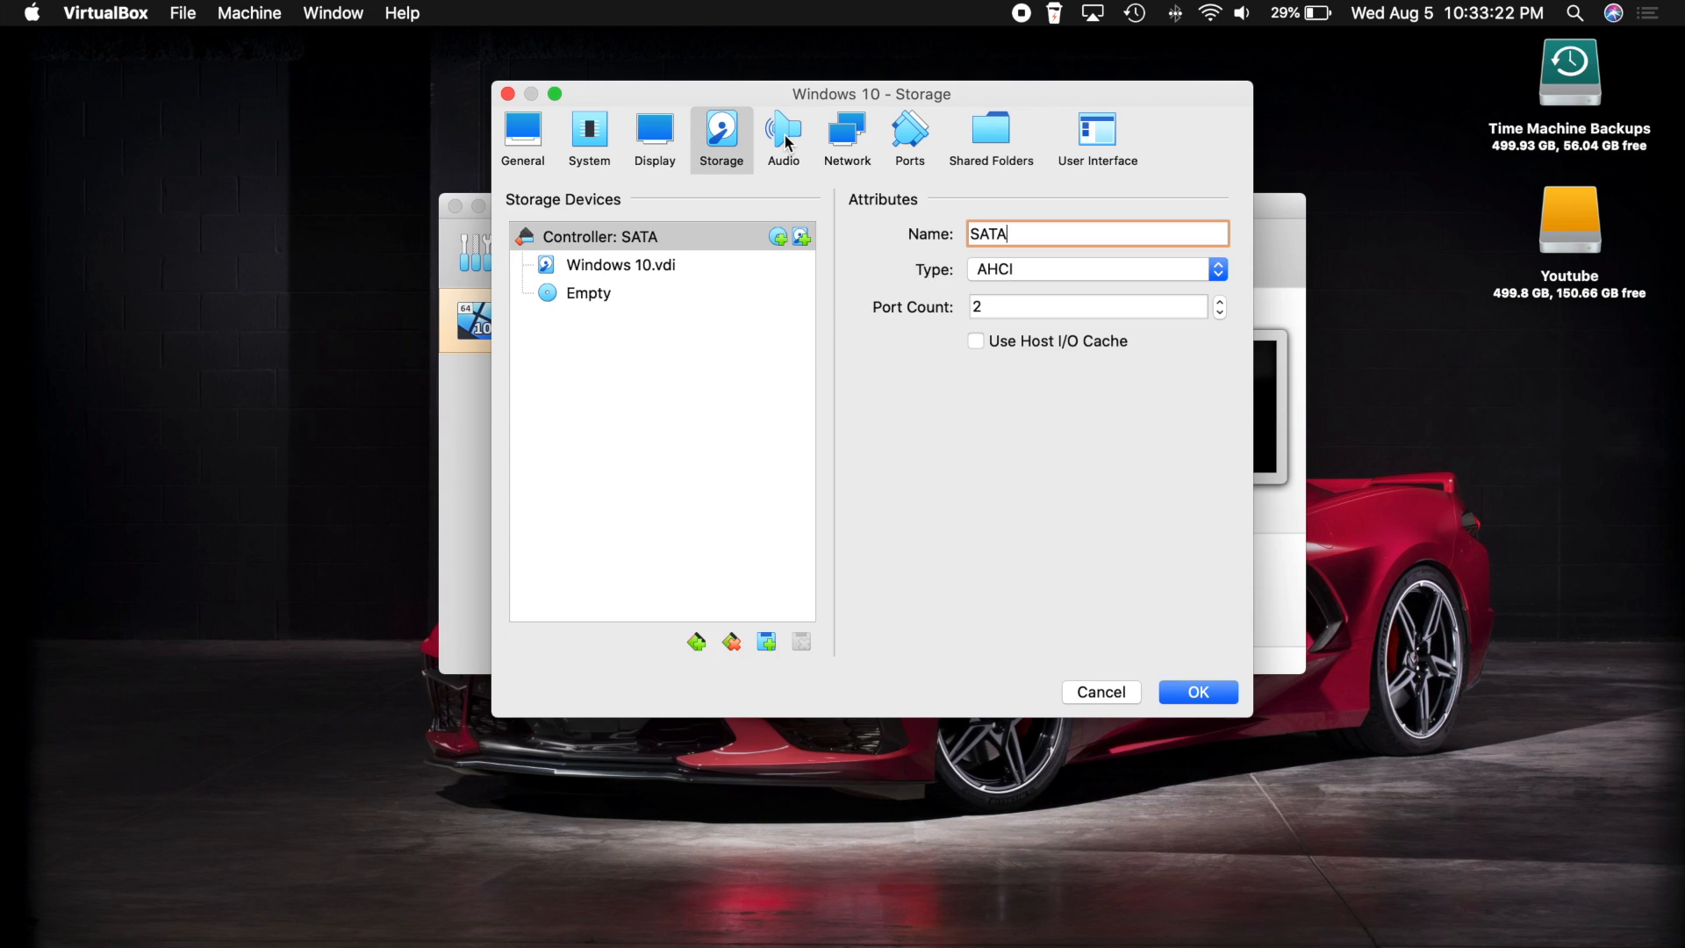
- Review the audio, network, ports, shared folders and user interface settings, and save the virtual machine's configuration
{"action": "left_click", "coordinate": [783, 133]}
{"action": "left_click", "coordinate": [847, 140]}
{"action": "left_click", "coordinate": [910, 149]}
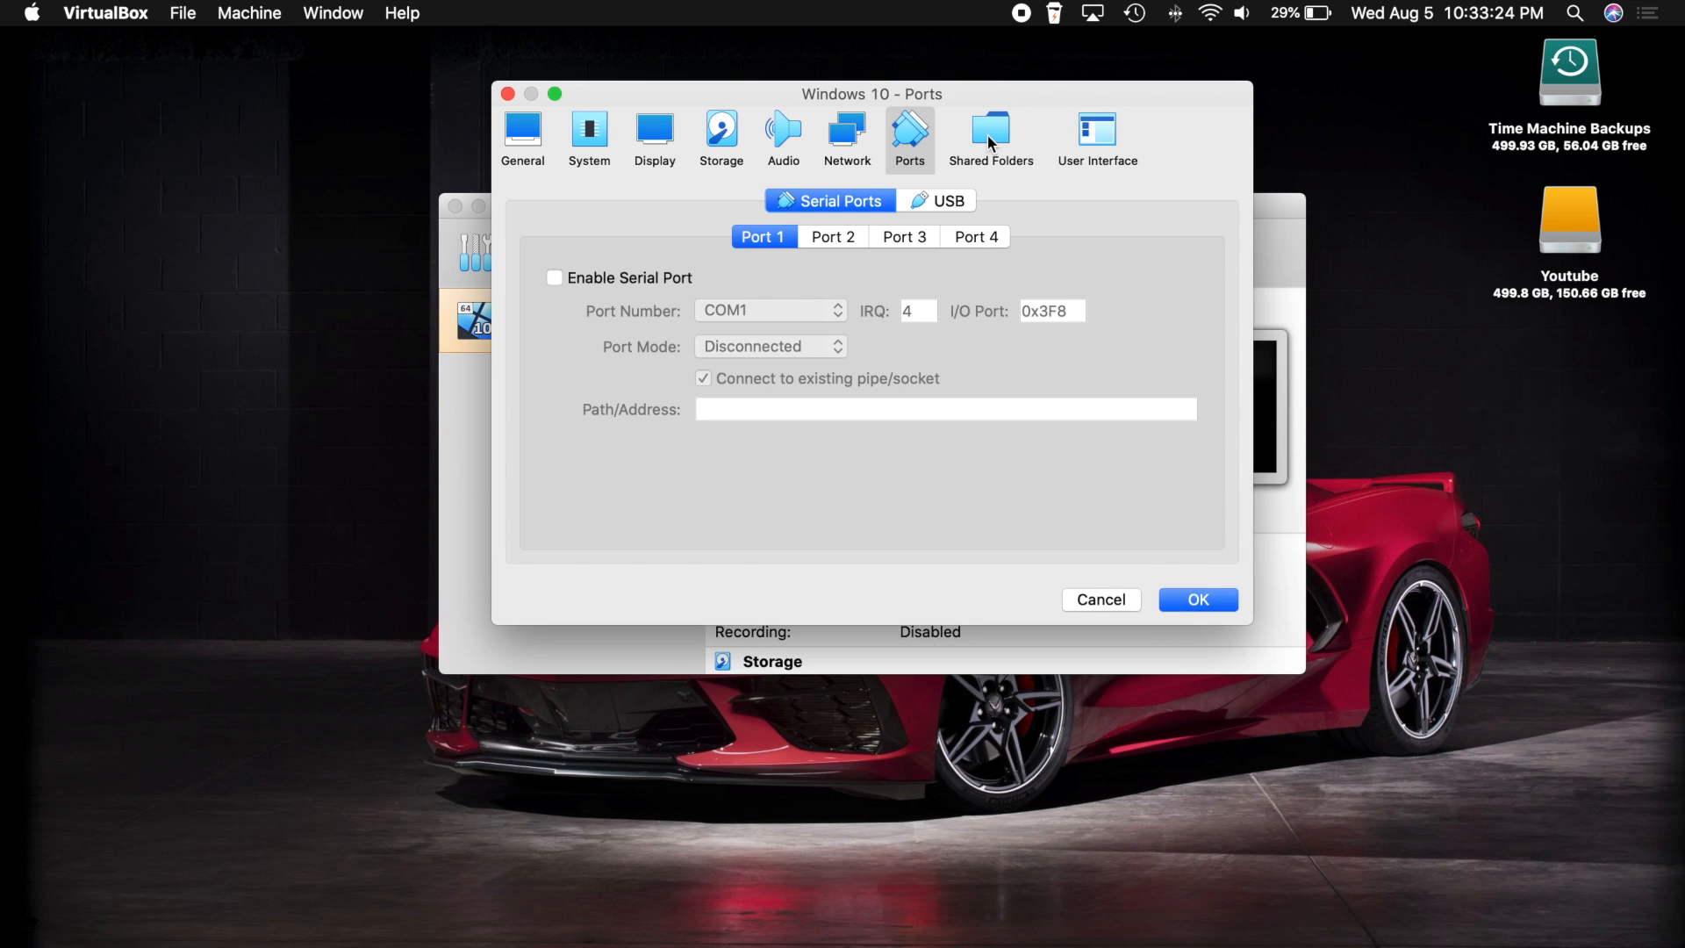
{"action": "left_click", "coordinate": [992, 138]}
{"action": "left_click", "coordinate": [1087, 134]}
{"action": "left_click", "coordinate": [1008, 137]}
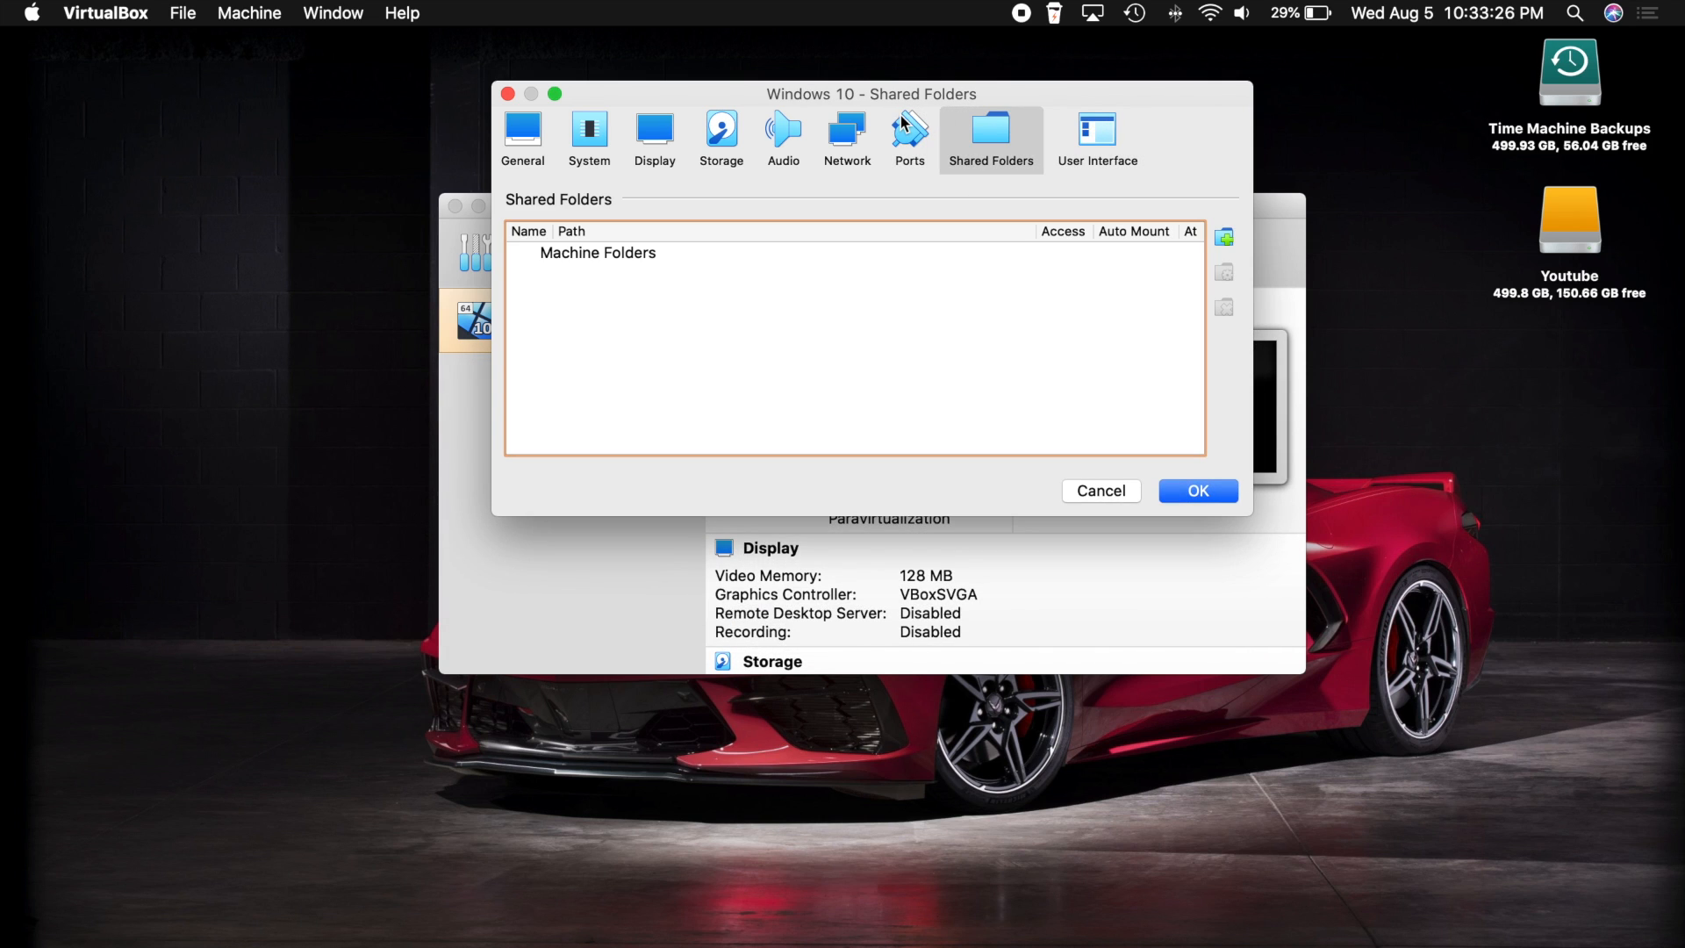
{"action": "left_click", "coordinate": [544, 139]}
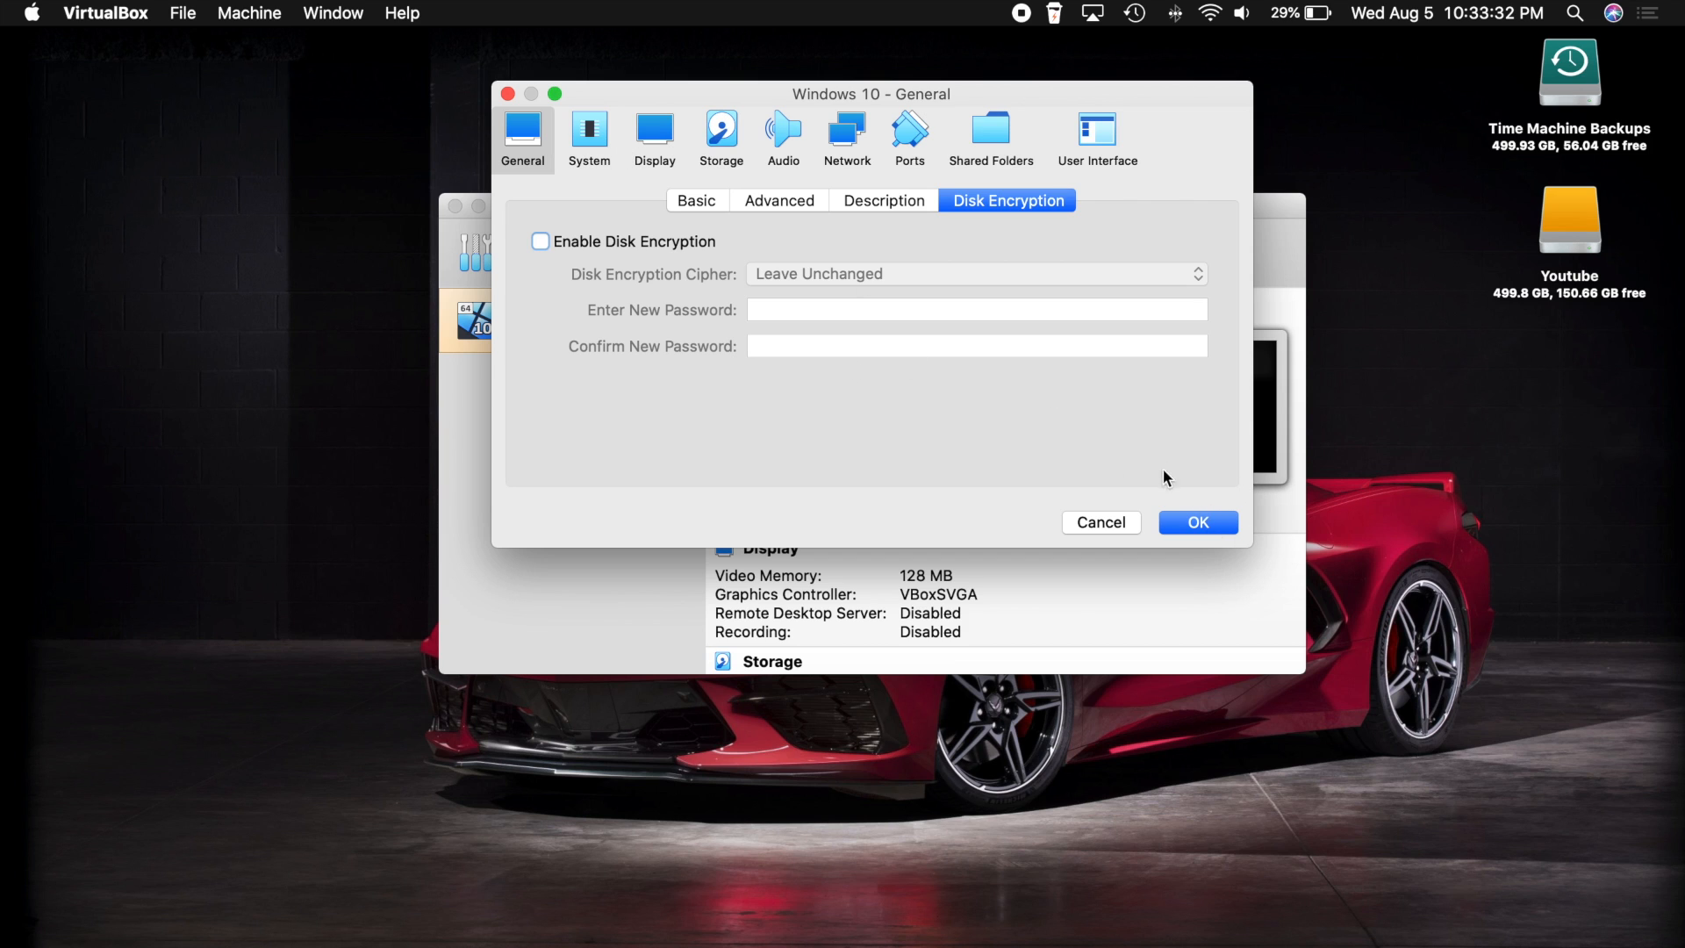
{"action": "left_click", "coordinate": [1198, 523]}
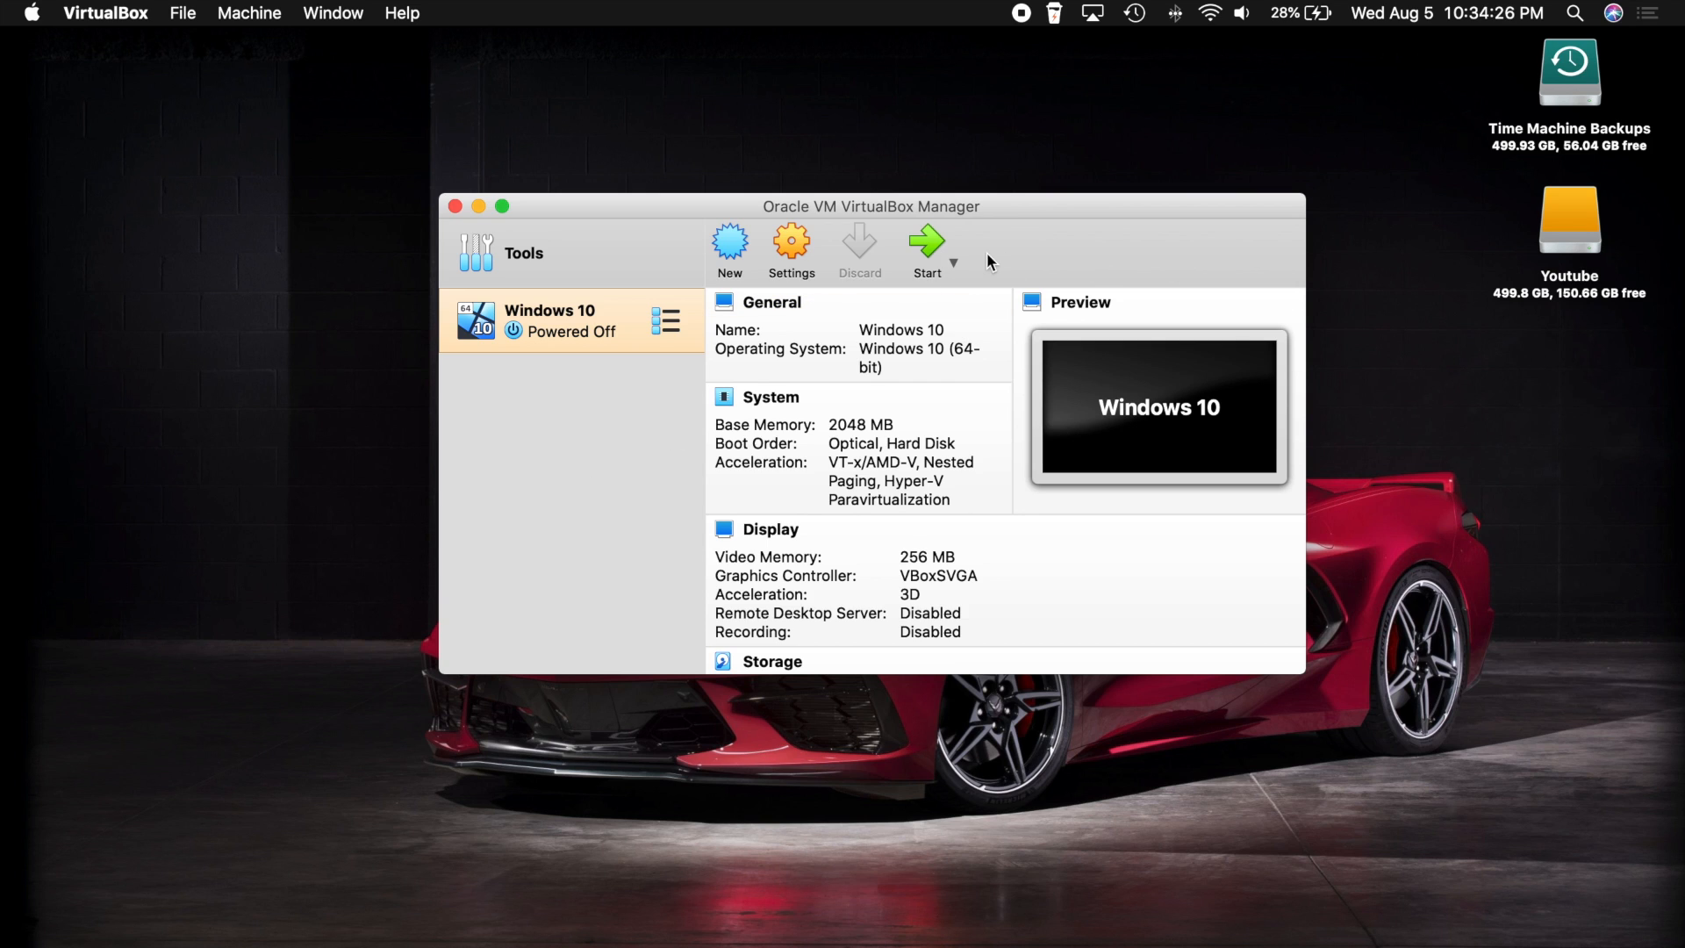
- Start the Windows 10 virtual machine, using Win10_2004_English_x64.iso from the Windows 10 from Website folder as its start-up disk
{"action": "left_click", "coordinate": [924, 244]}
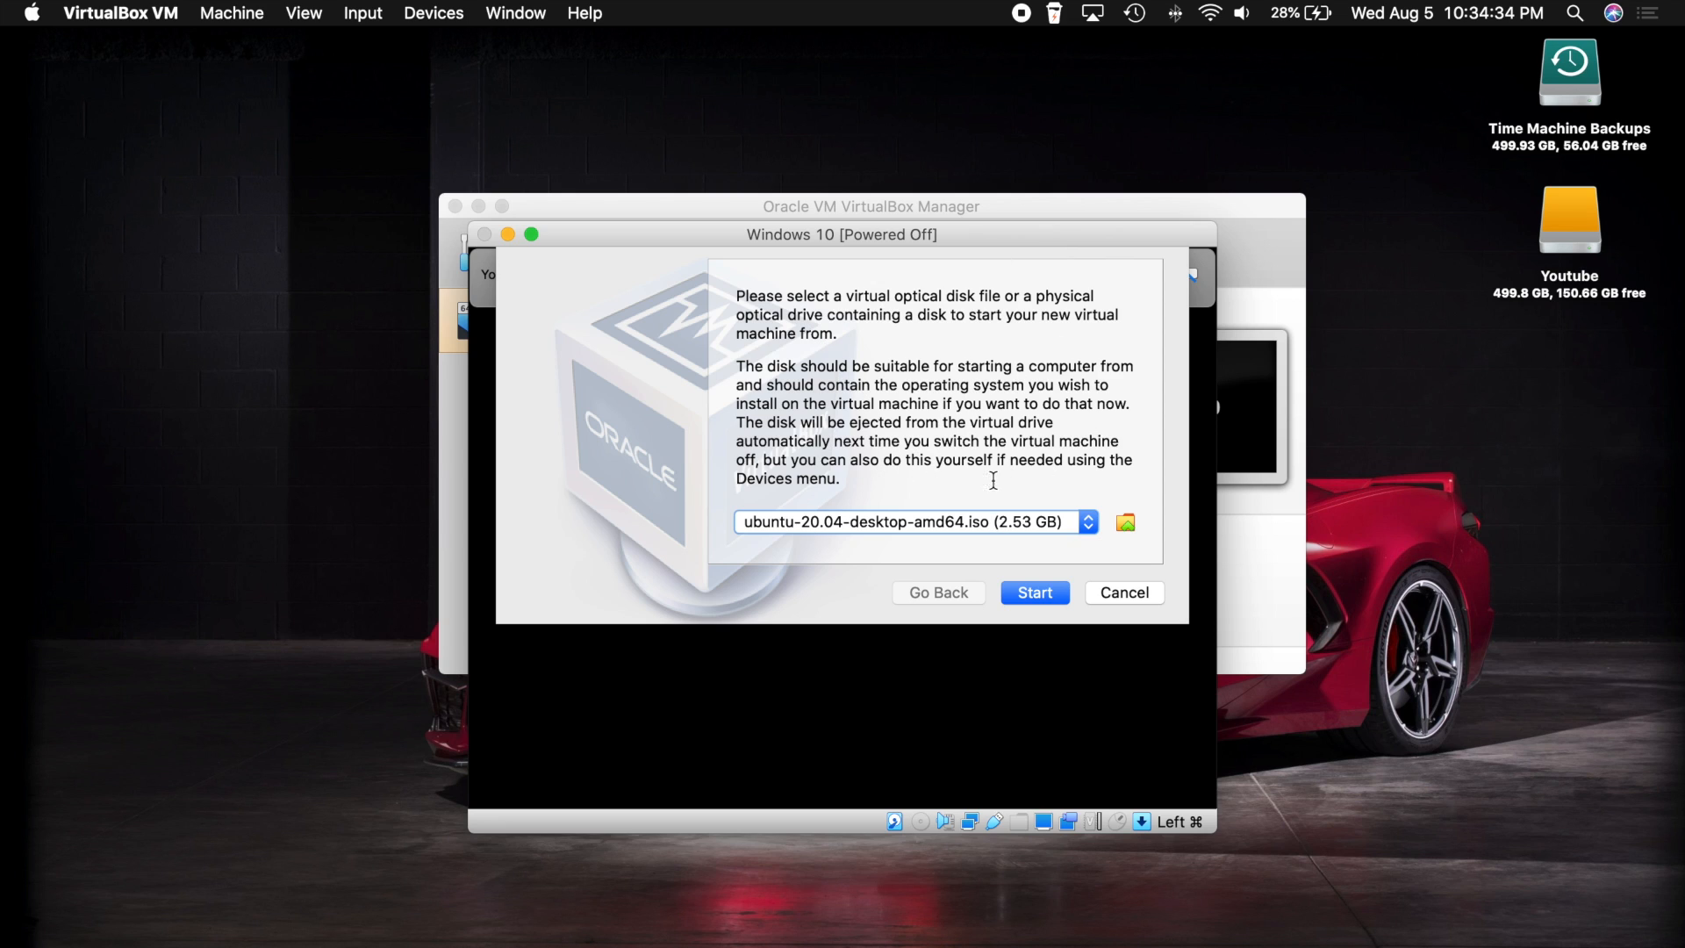
{"action": "left_click", "coordinate": [1126, 524]}
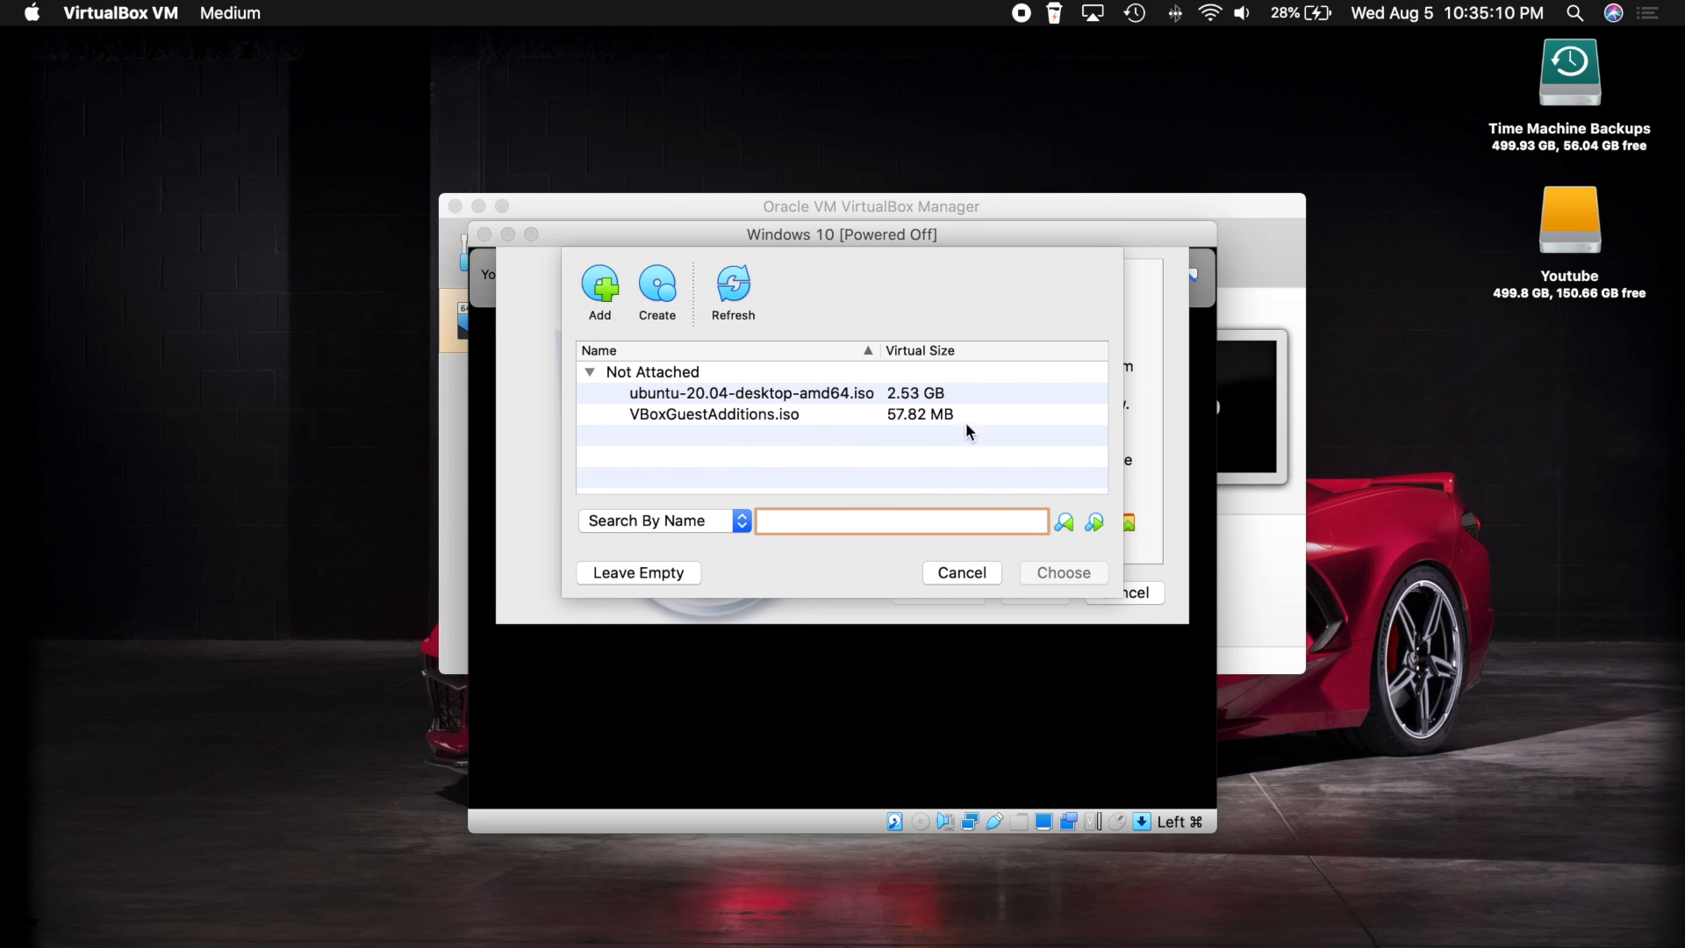
{"action": "left_click", "coordinate": [598, 287]}
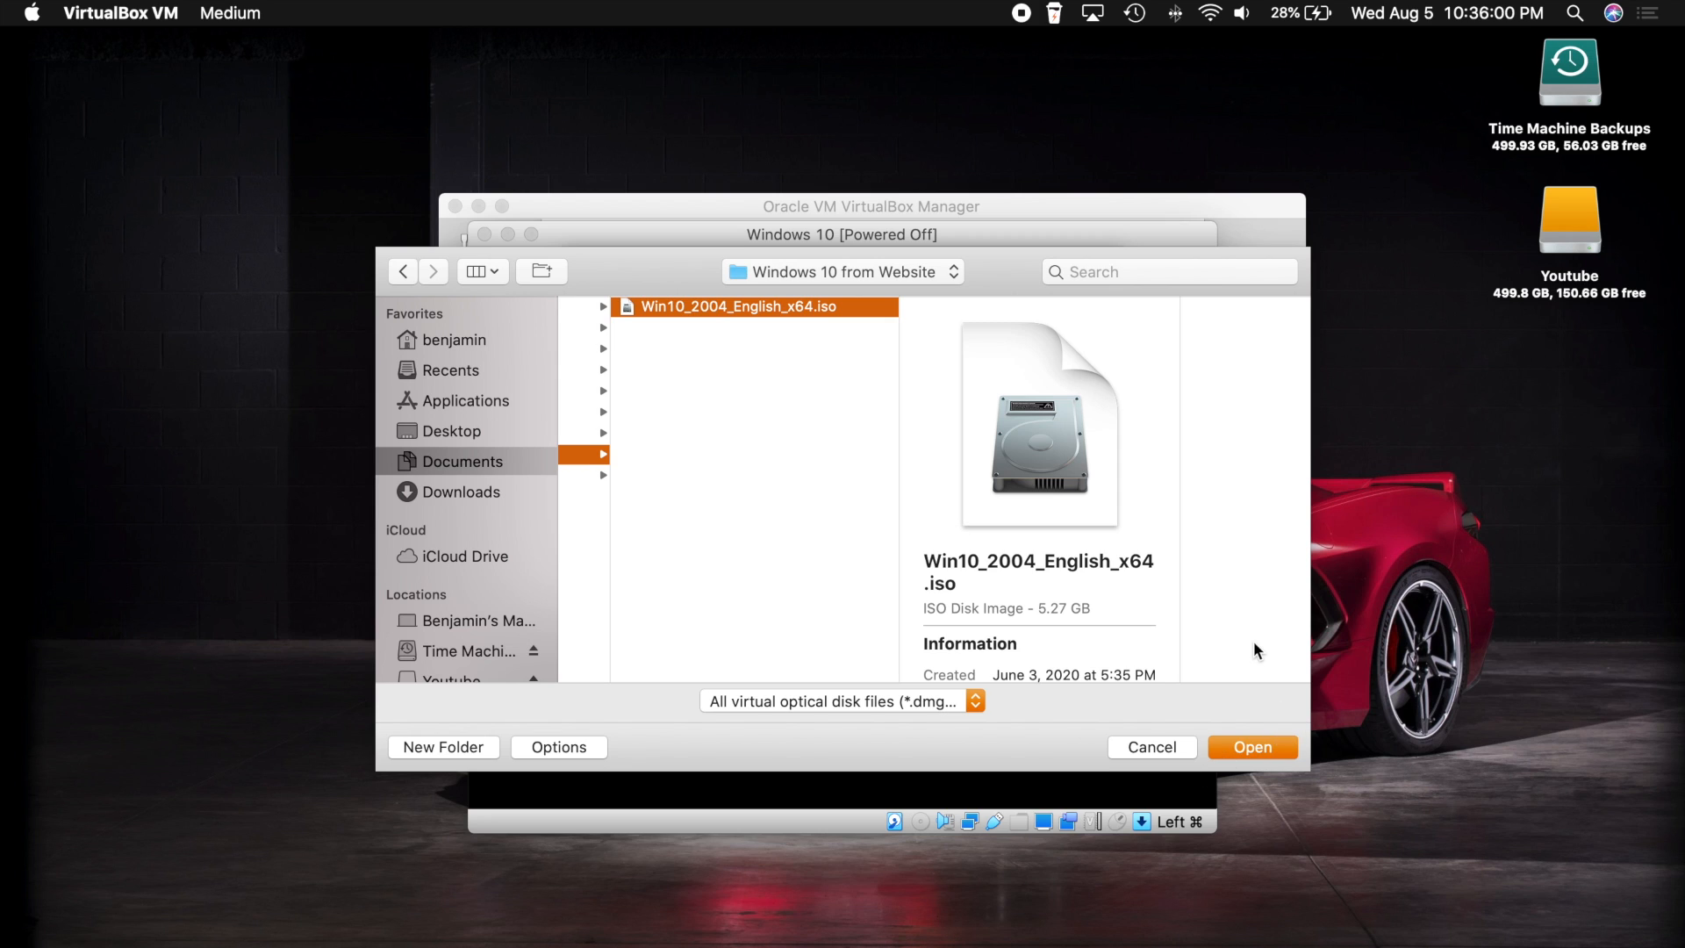
{"action": "left_click", "coordinate": [1260, 747]}
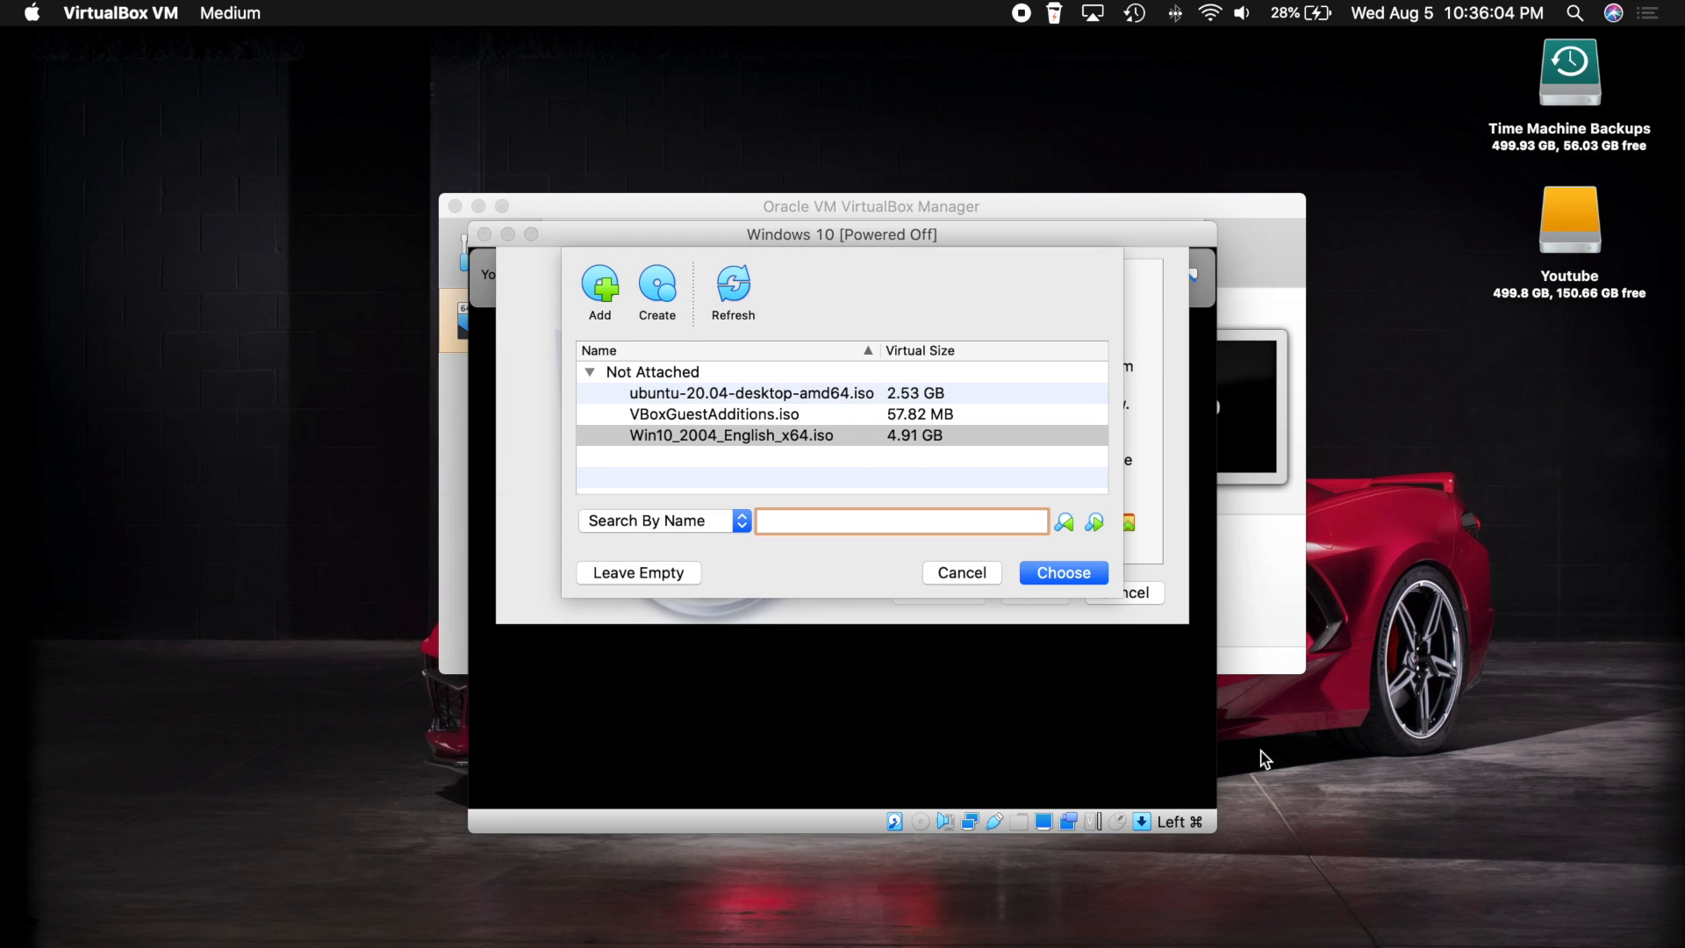
{"action": "left_click", "coordinate": [767, 435]}
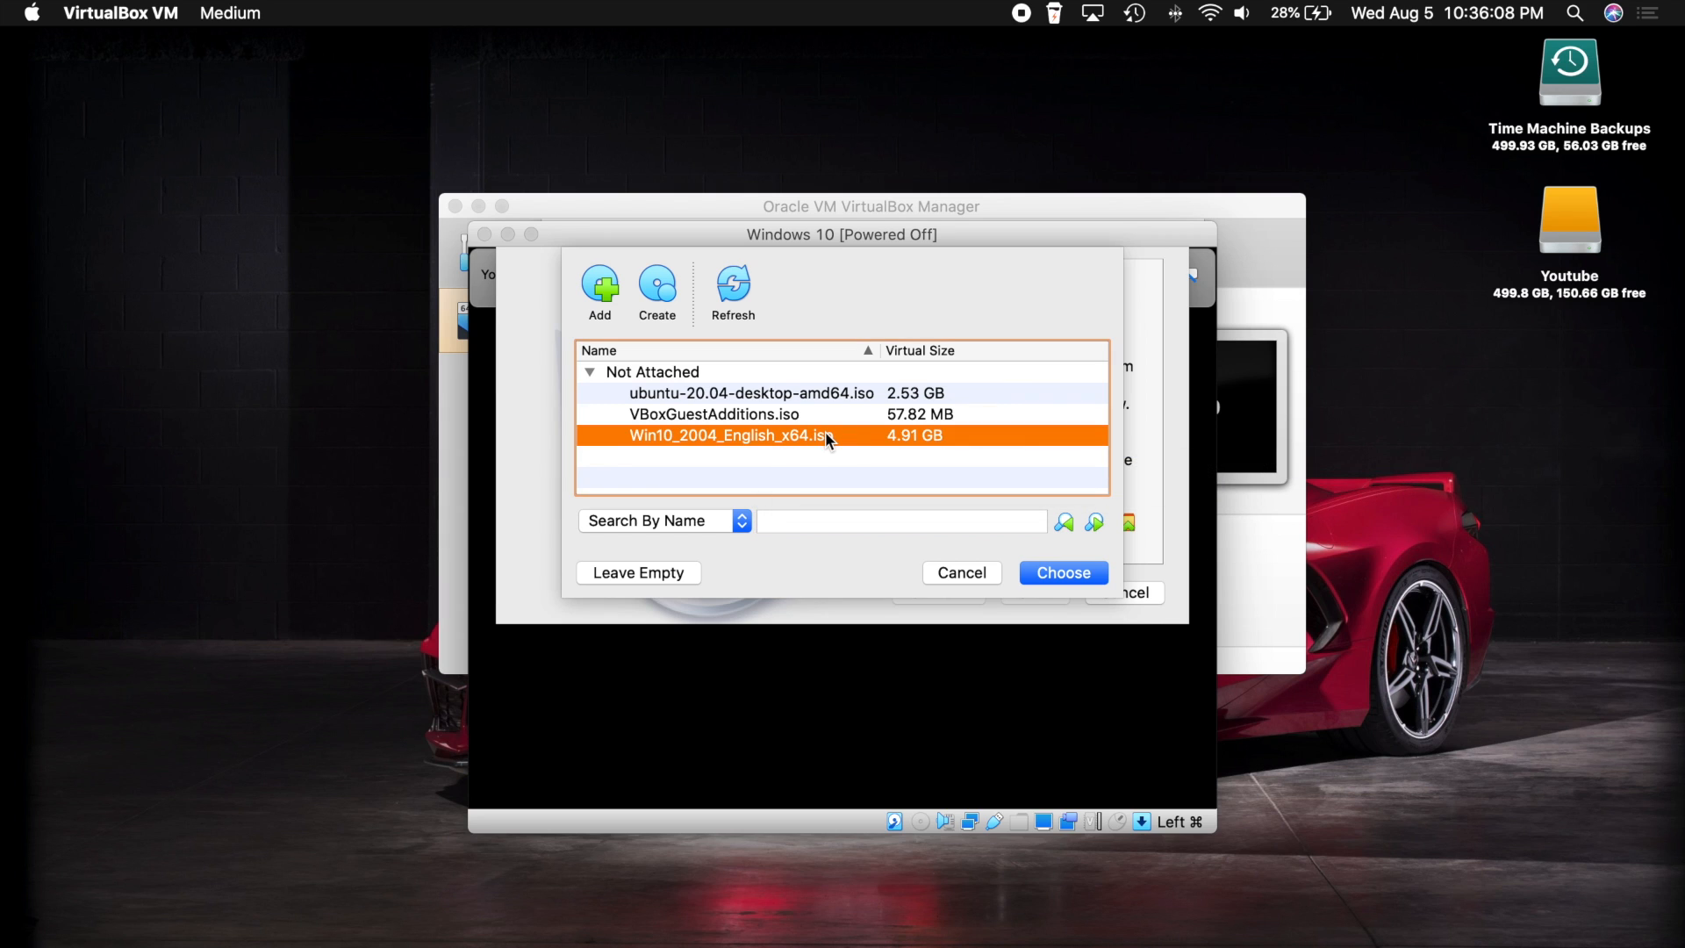
{"action": "left_click", "coordinate": [1060, 575]}
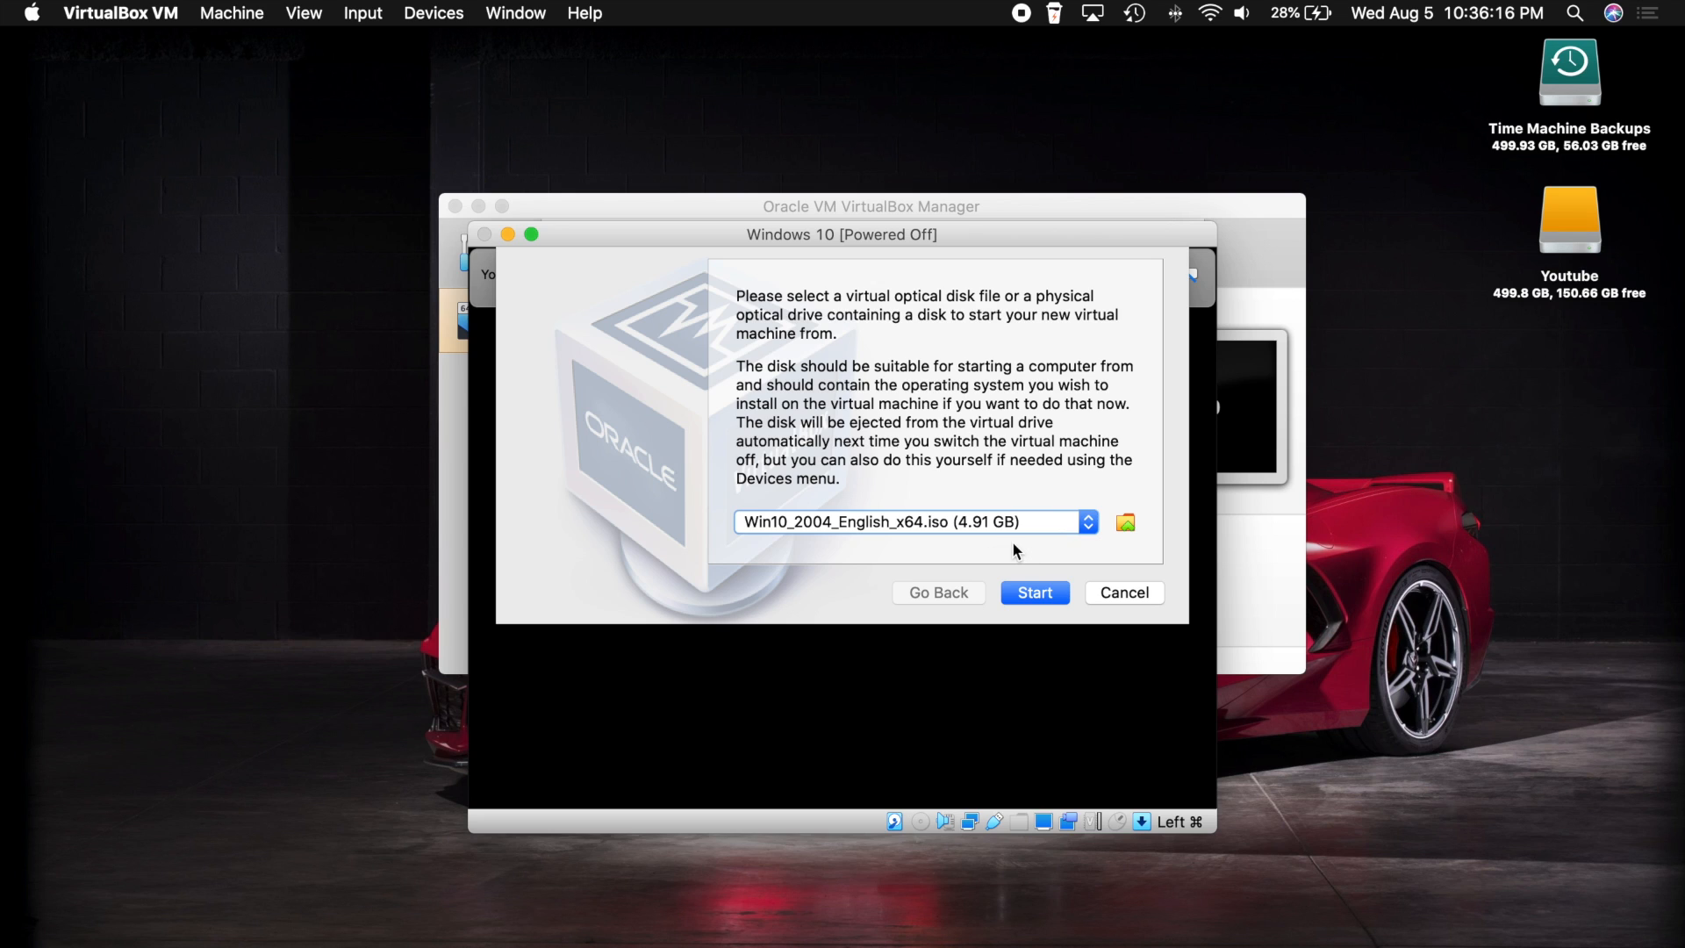
{"action": "left_click", "coordinate": [1035, 595]}
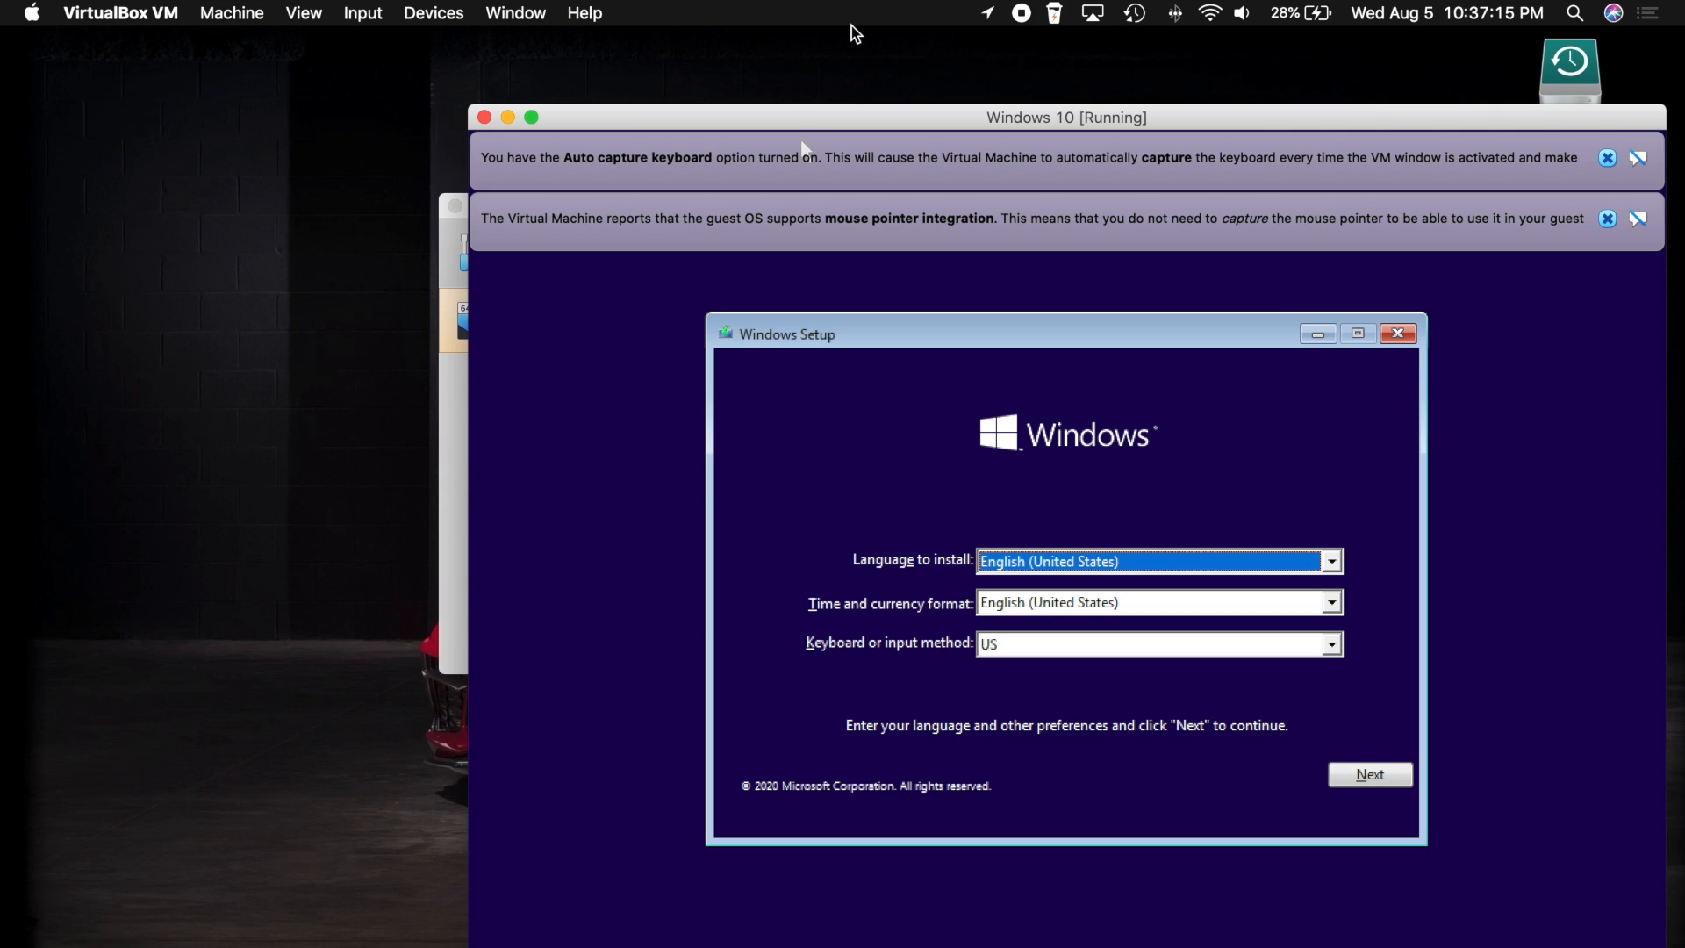
- Reposition the running virtual machine's window on the desktop and dismiss both notification messages about keyboard capture and mouse pointer integration
{"action": "left_click_drag", "start_coordinate": [856, 111], "coordinate": [673, 34]}
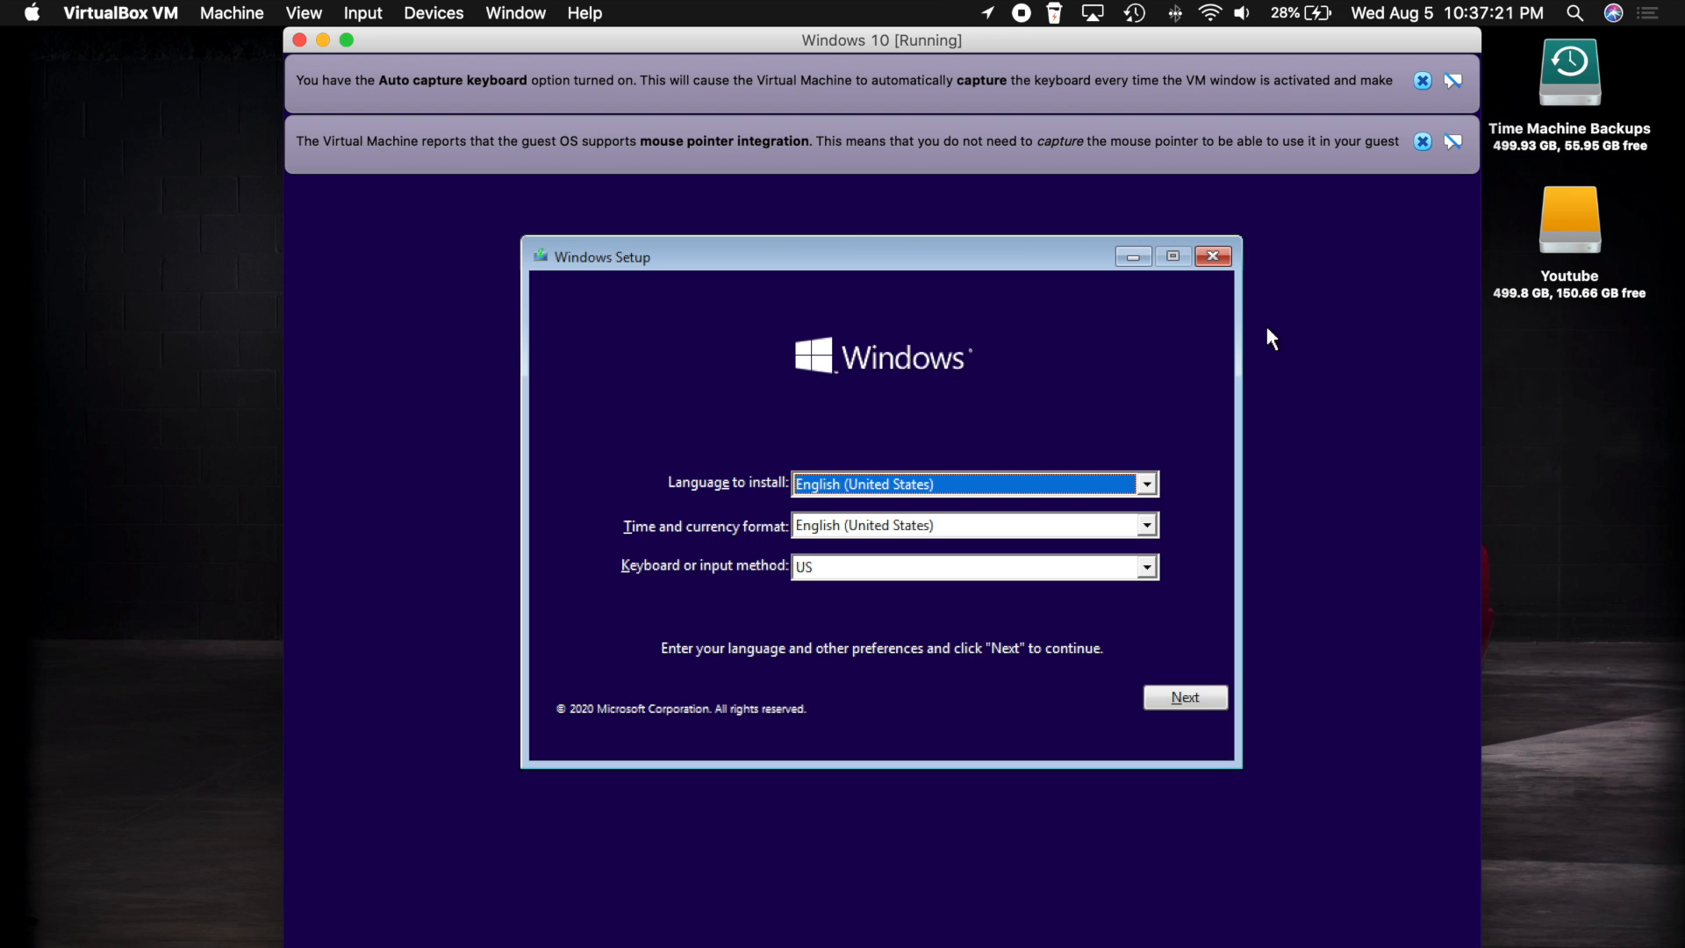
{"action": "left_click", "coordinate": [1422, 80]}
{"action": "left_click", "coordinate": [1422, 81]}
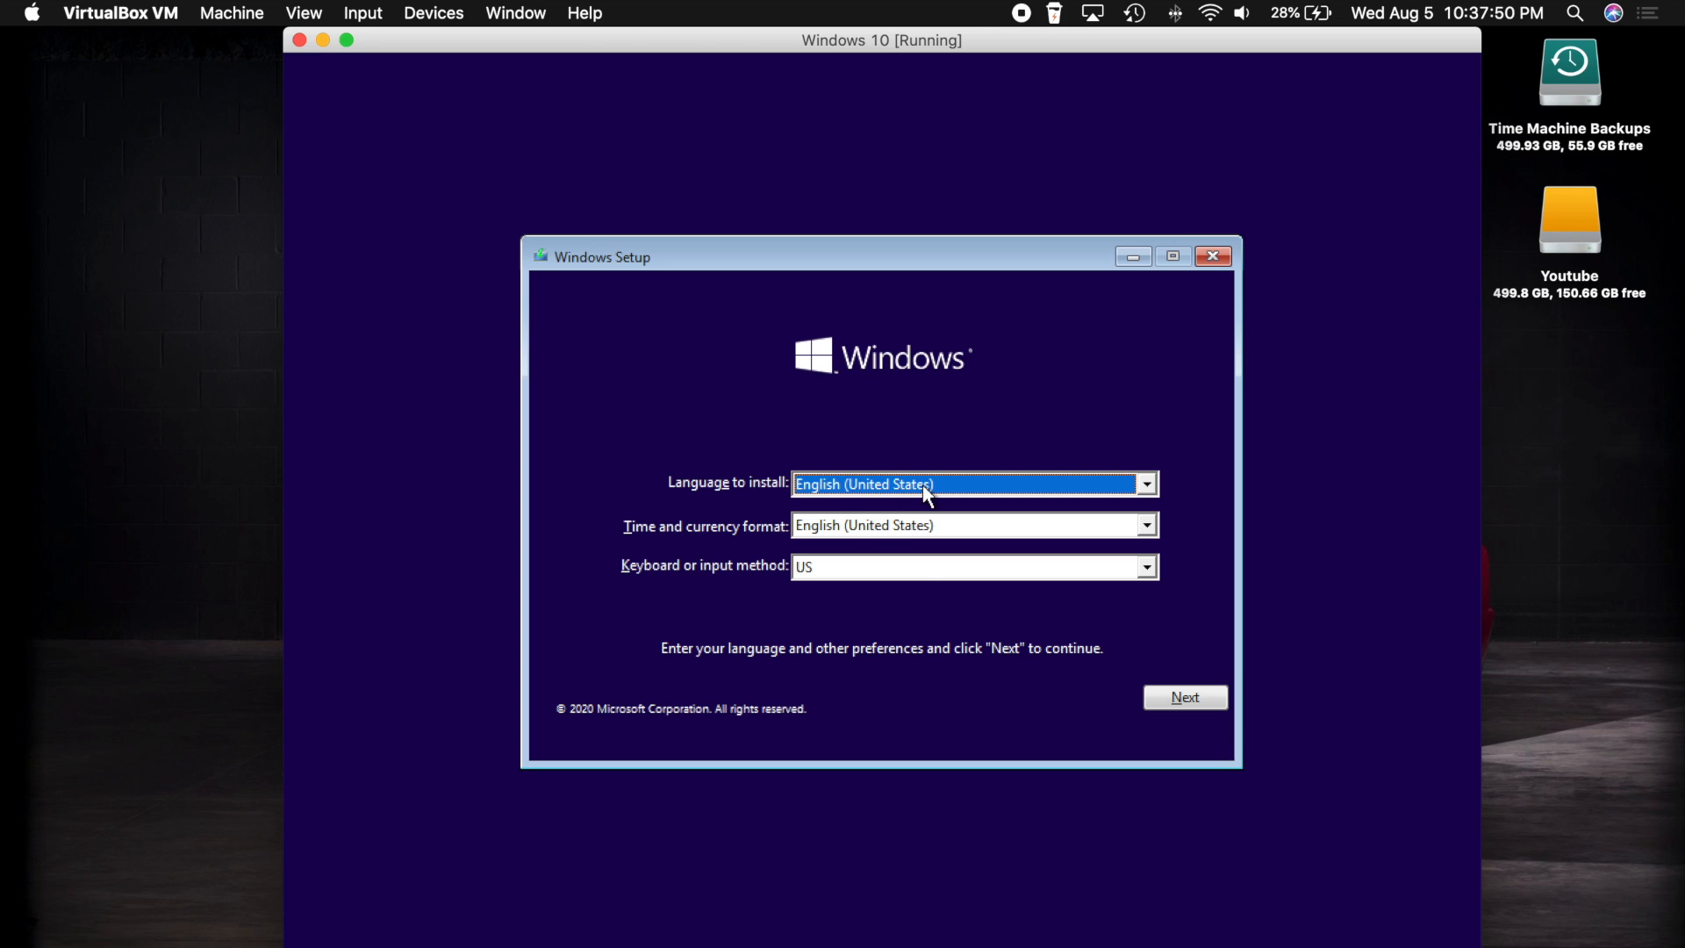
- Start the Windows installation with English (United States) and the US keyboard, choosing to continue without a product key
{"action": "left_click", "coordinate": [1181, 697]}
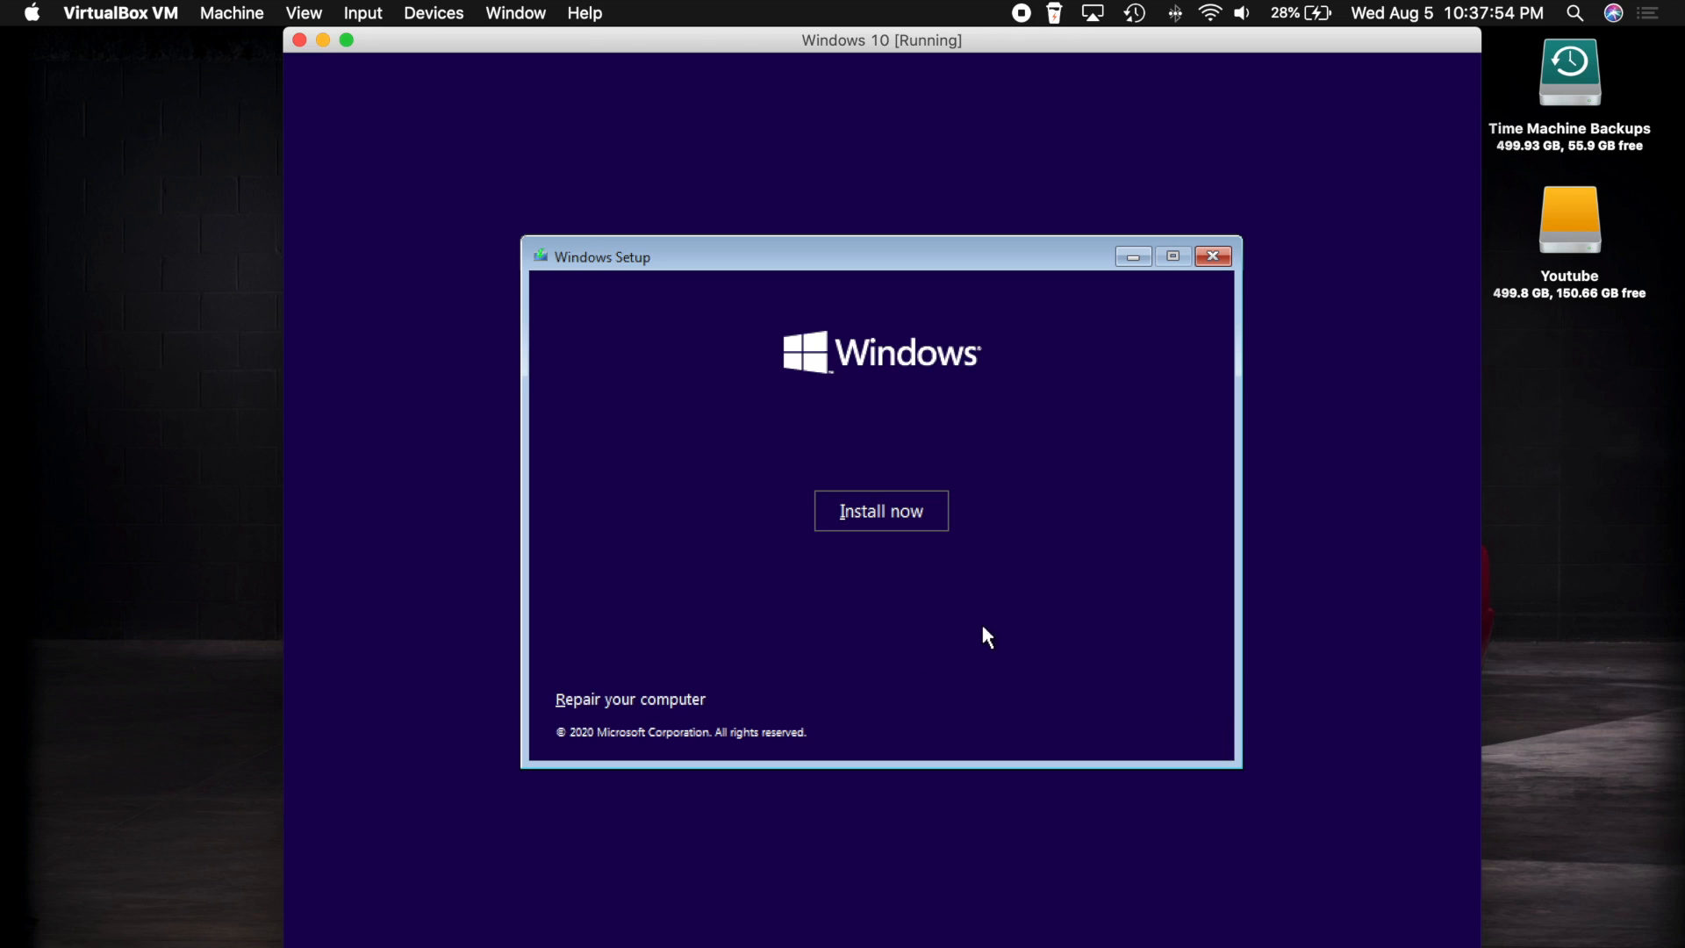
{"action": "left_click", "coordinate": [883, 513]}
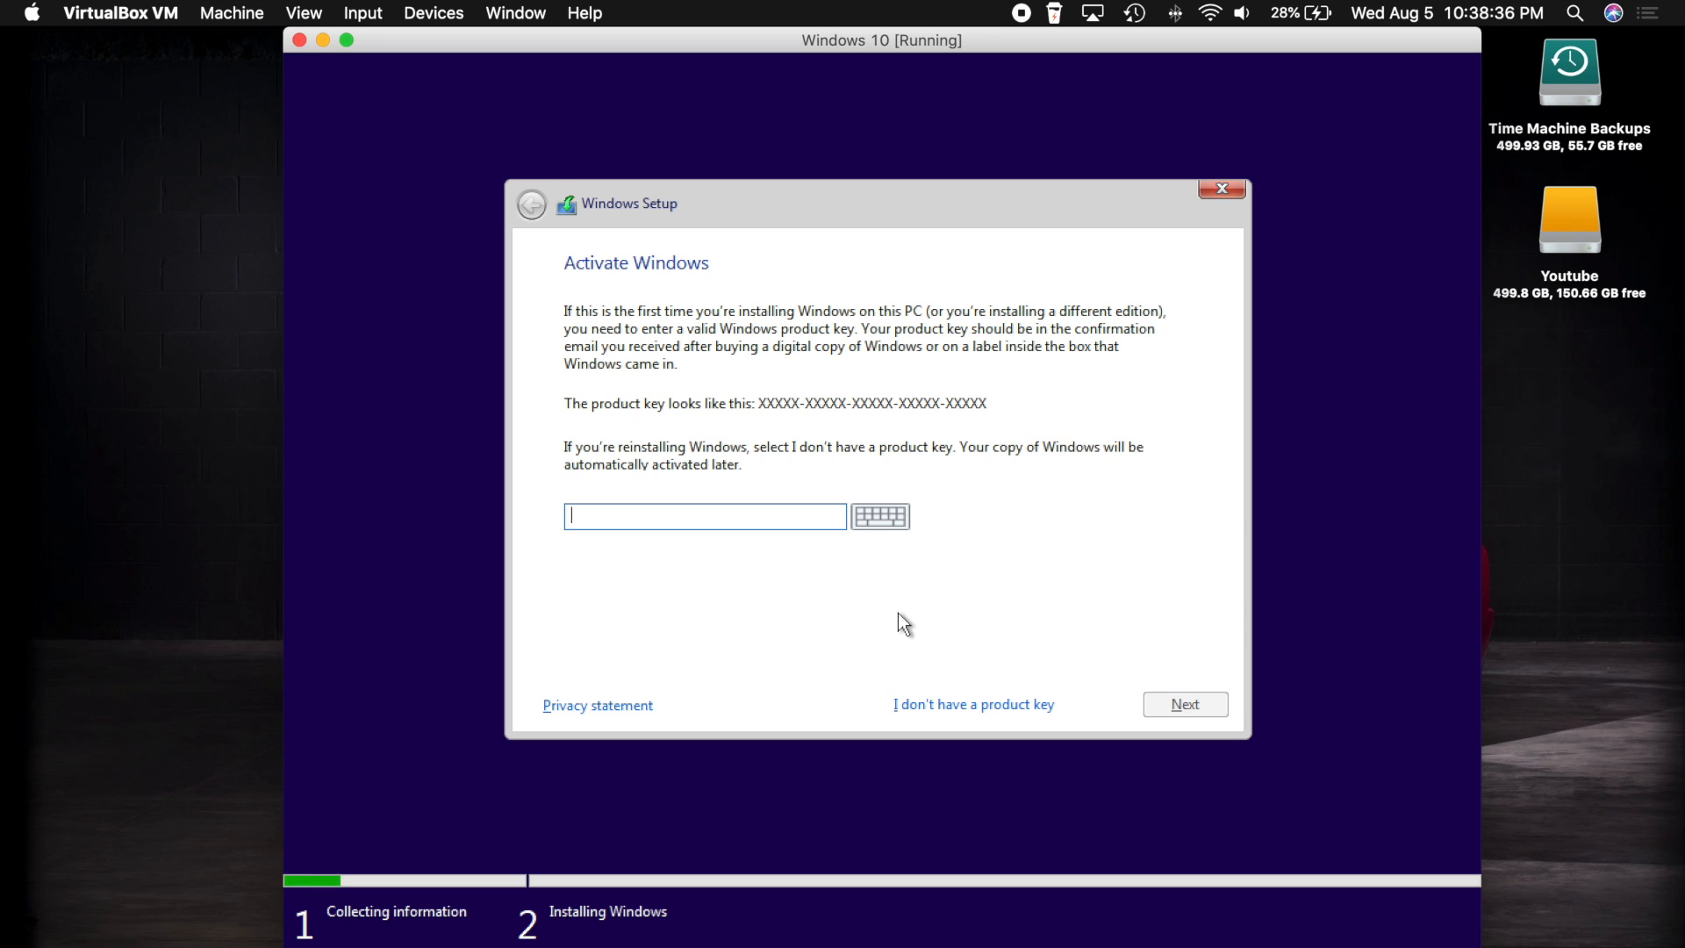
{"action": "left_click", "coordinate": [974, 707]}
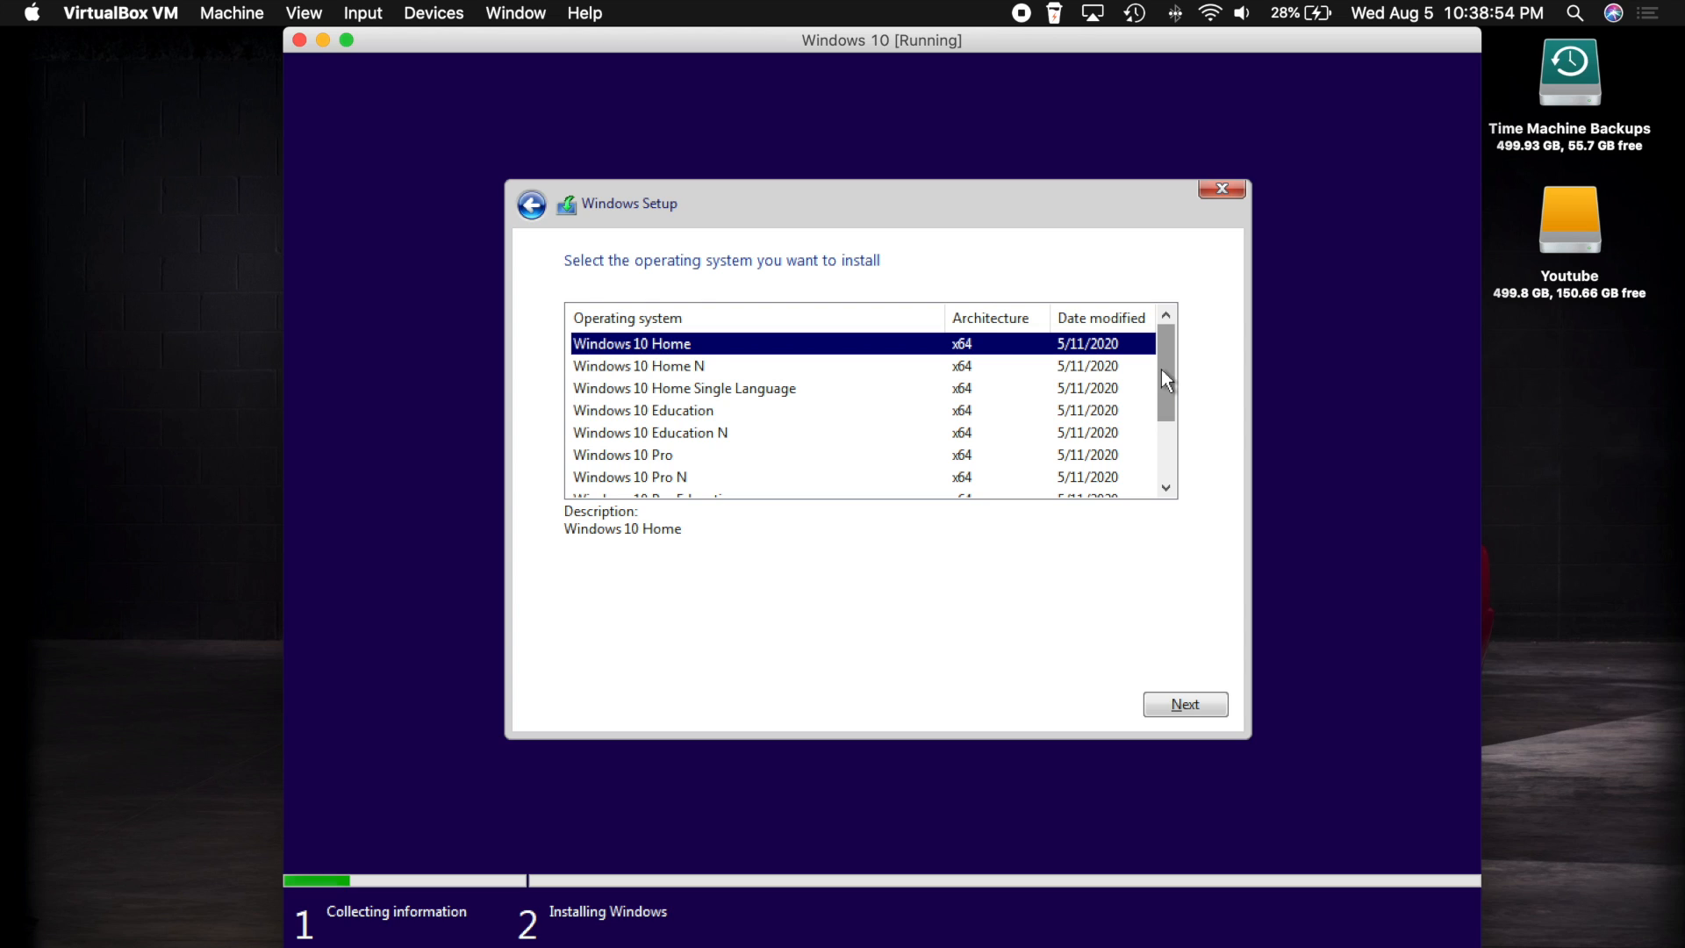
- Choose Windows 10 Pro as the operating system edition to install
{"action": "left_click_drag", "start_coordinate": [1161, 370], "coordinate": [1170, 455]}
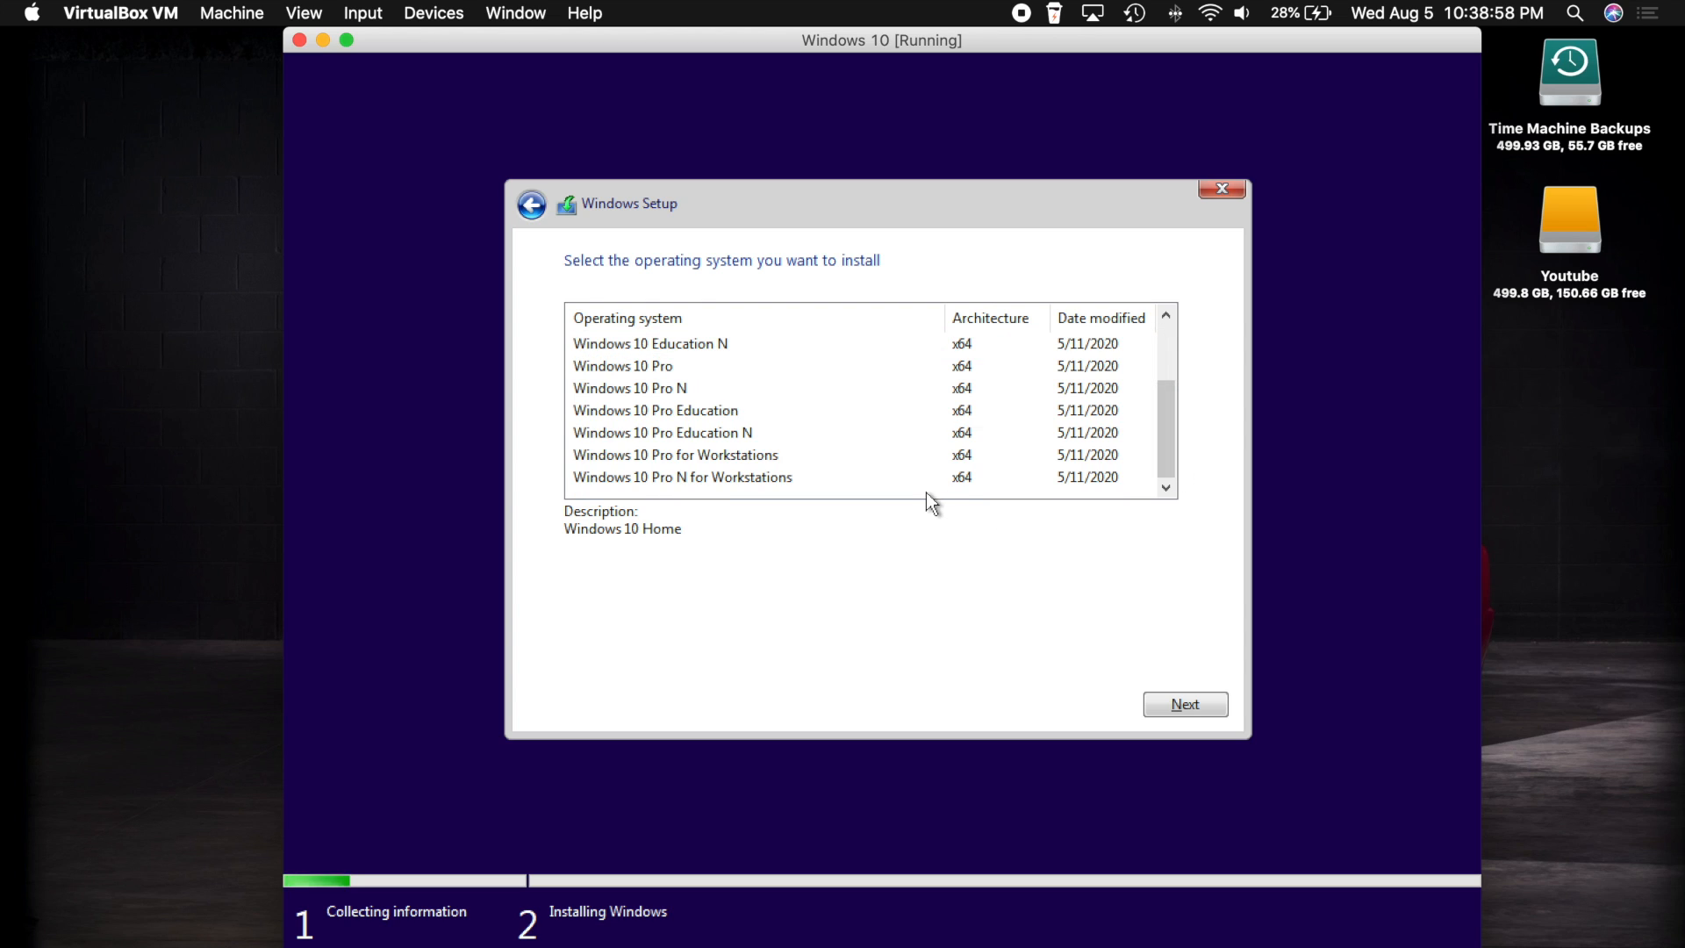
{"action": "left_click", "coordinate": [653, 370]}
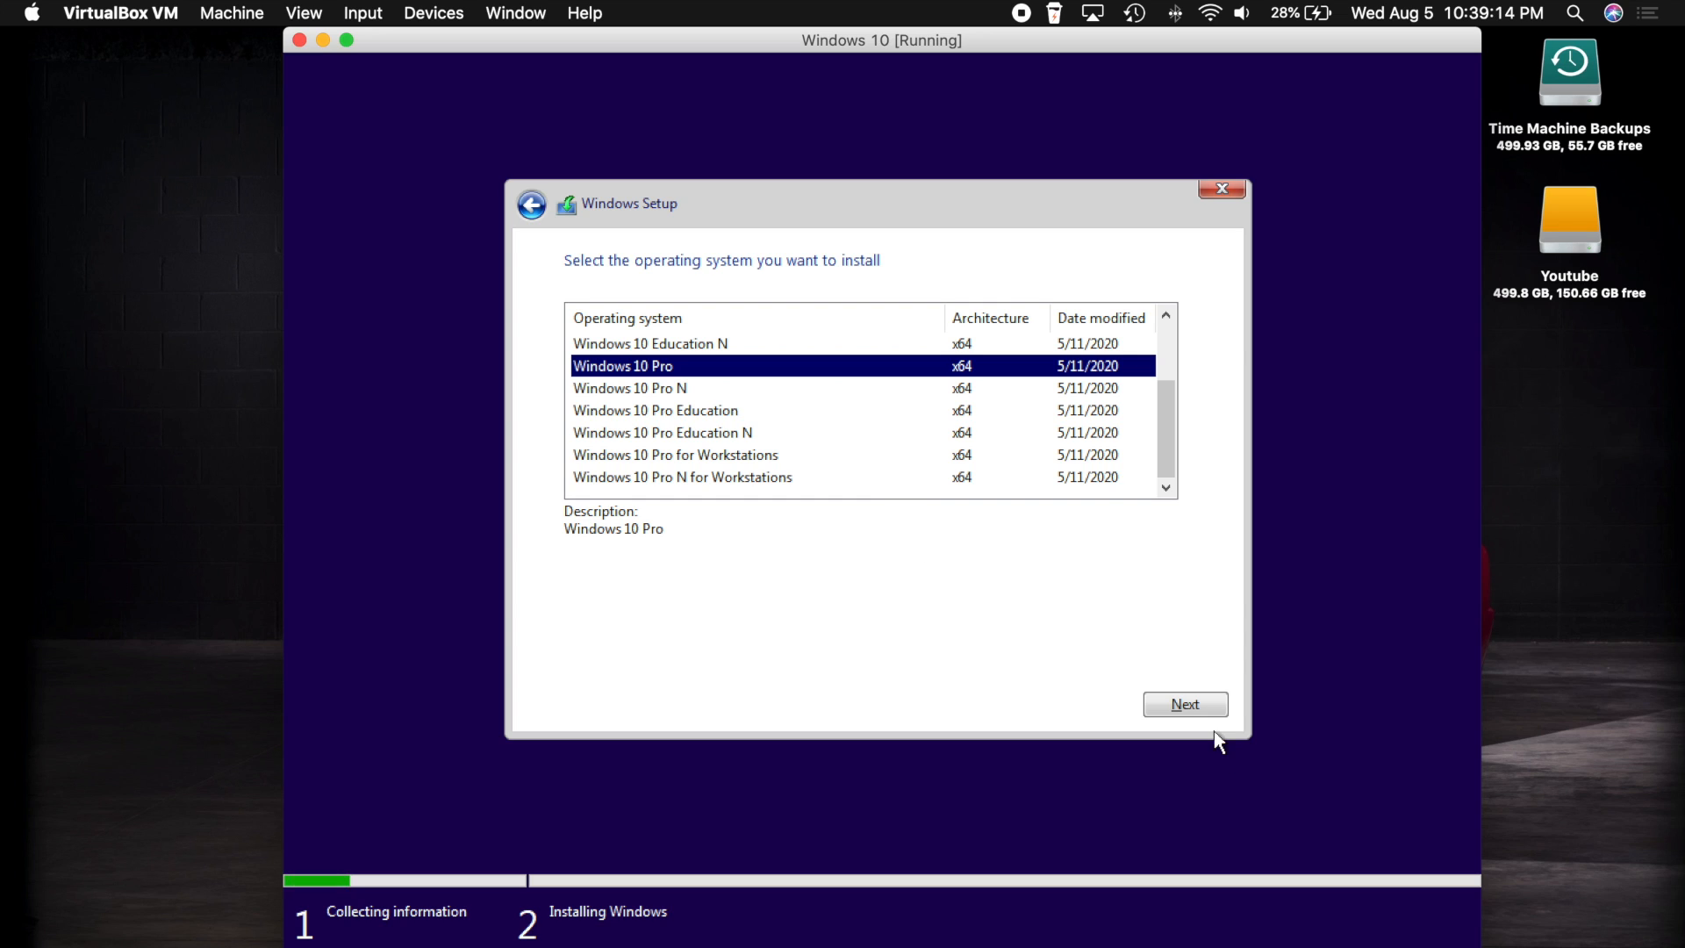
{"action": "left_click", "coordinate": [1198, 709]}
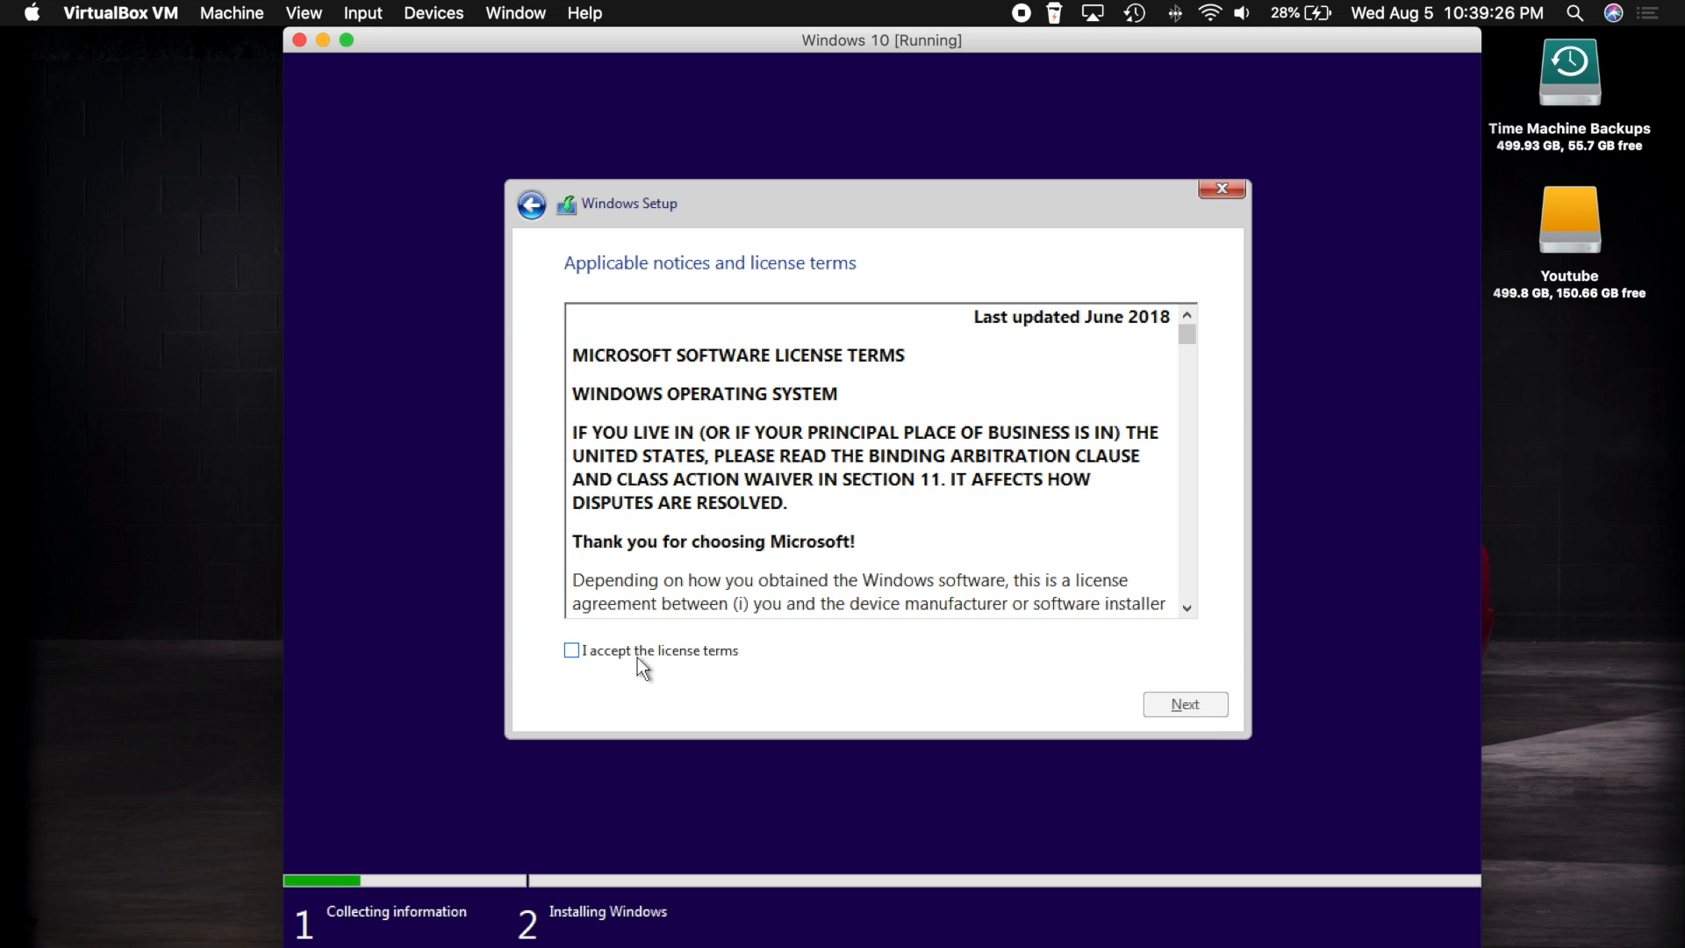
- Accept the license terms and start a custom, Windows-only installation on Drive 0 Unallocated Space
{"action": "left_click", "coordinate": [586, 654]}
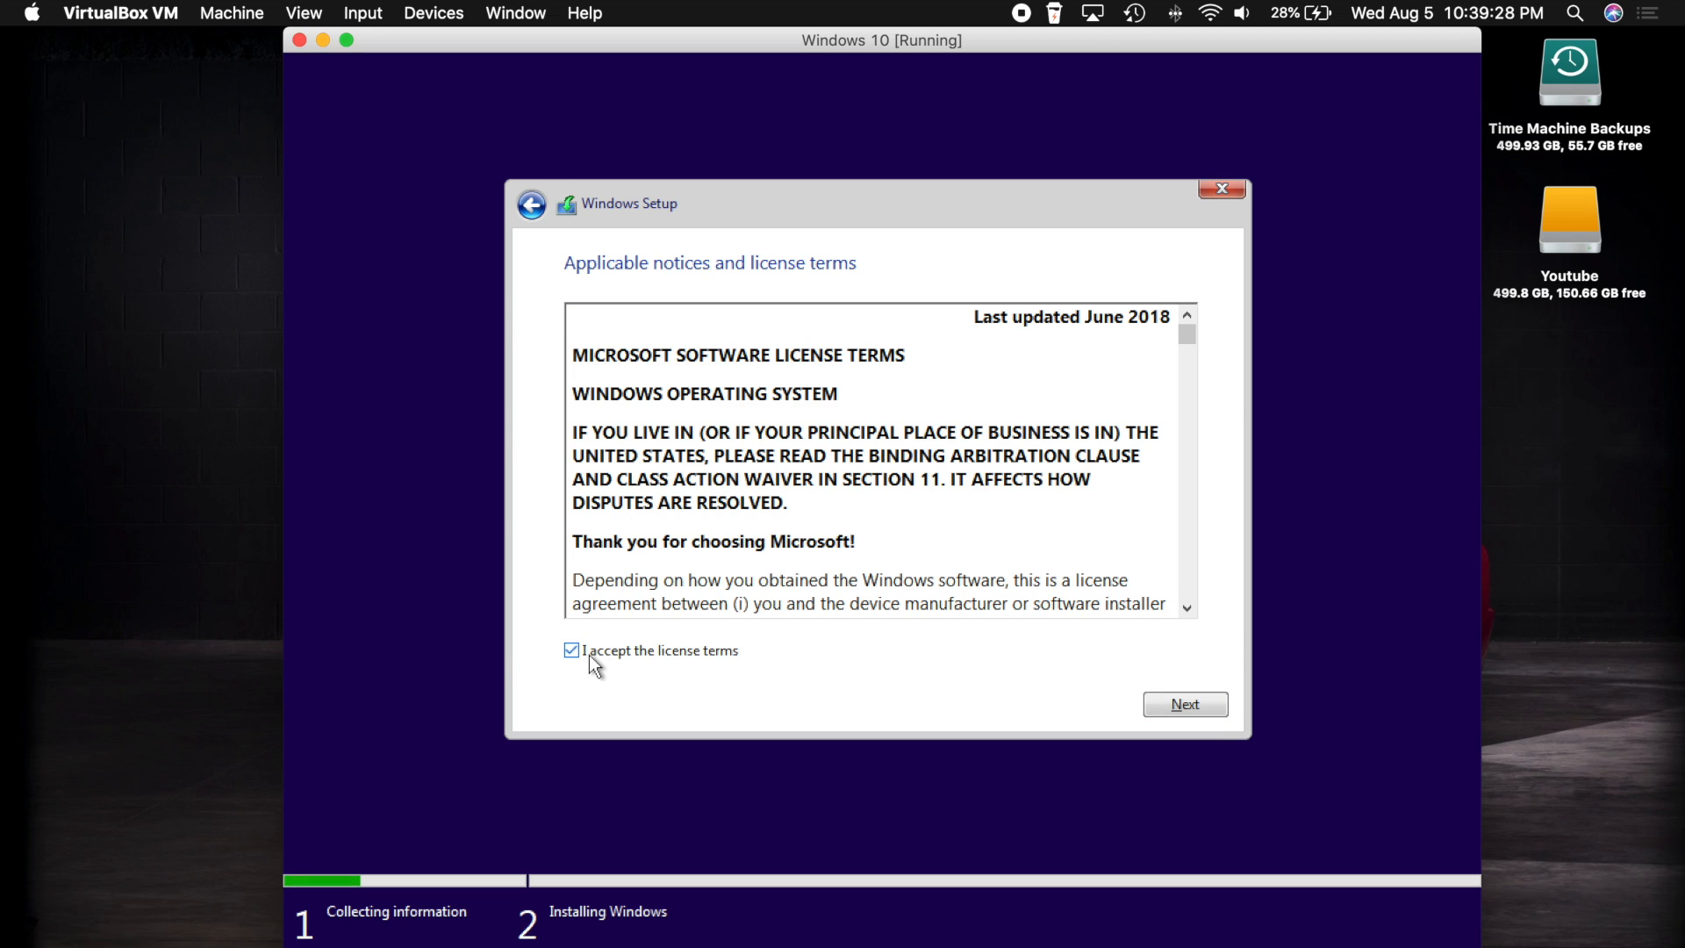
{"action": "left_click", "coordinate": [1174, 703]}
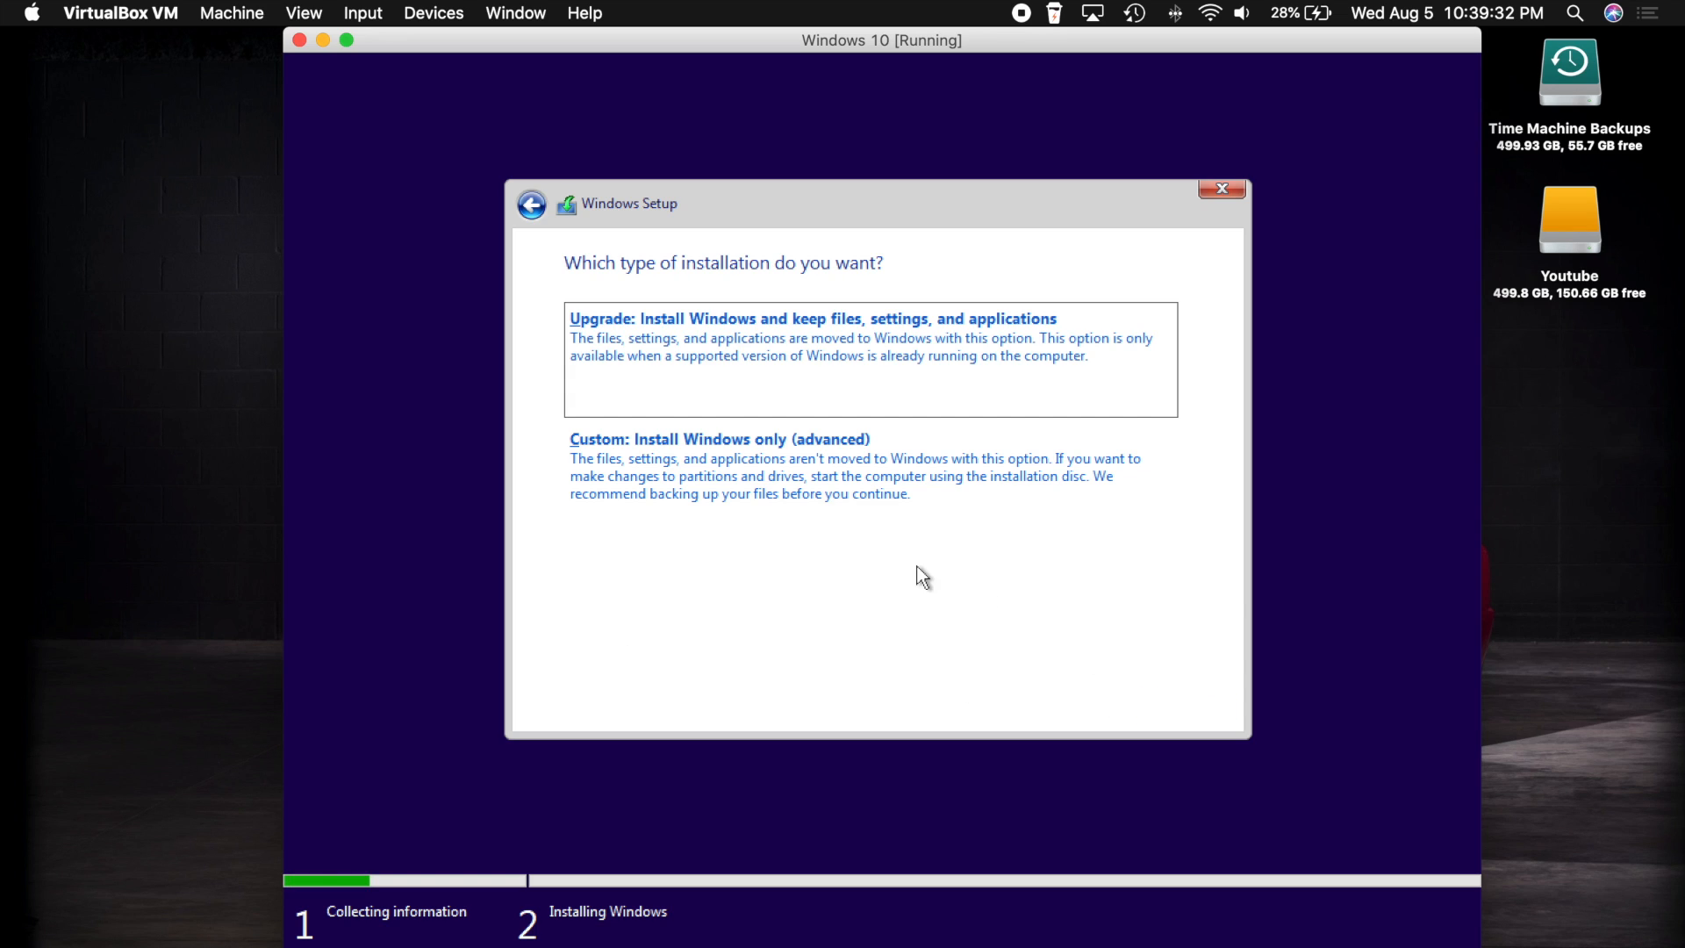
{"action": "left_click", "coordinate": [855, 474]}
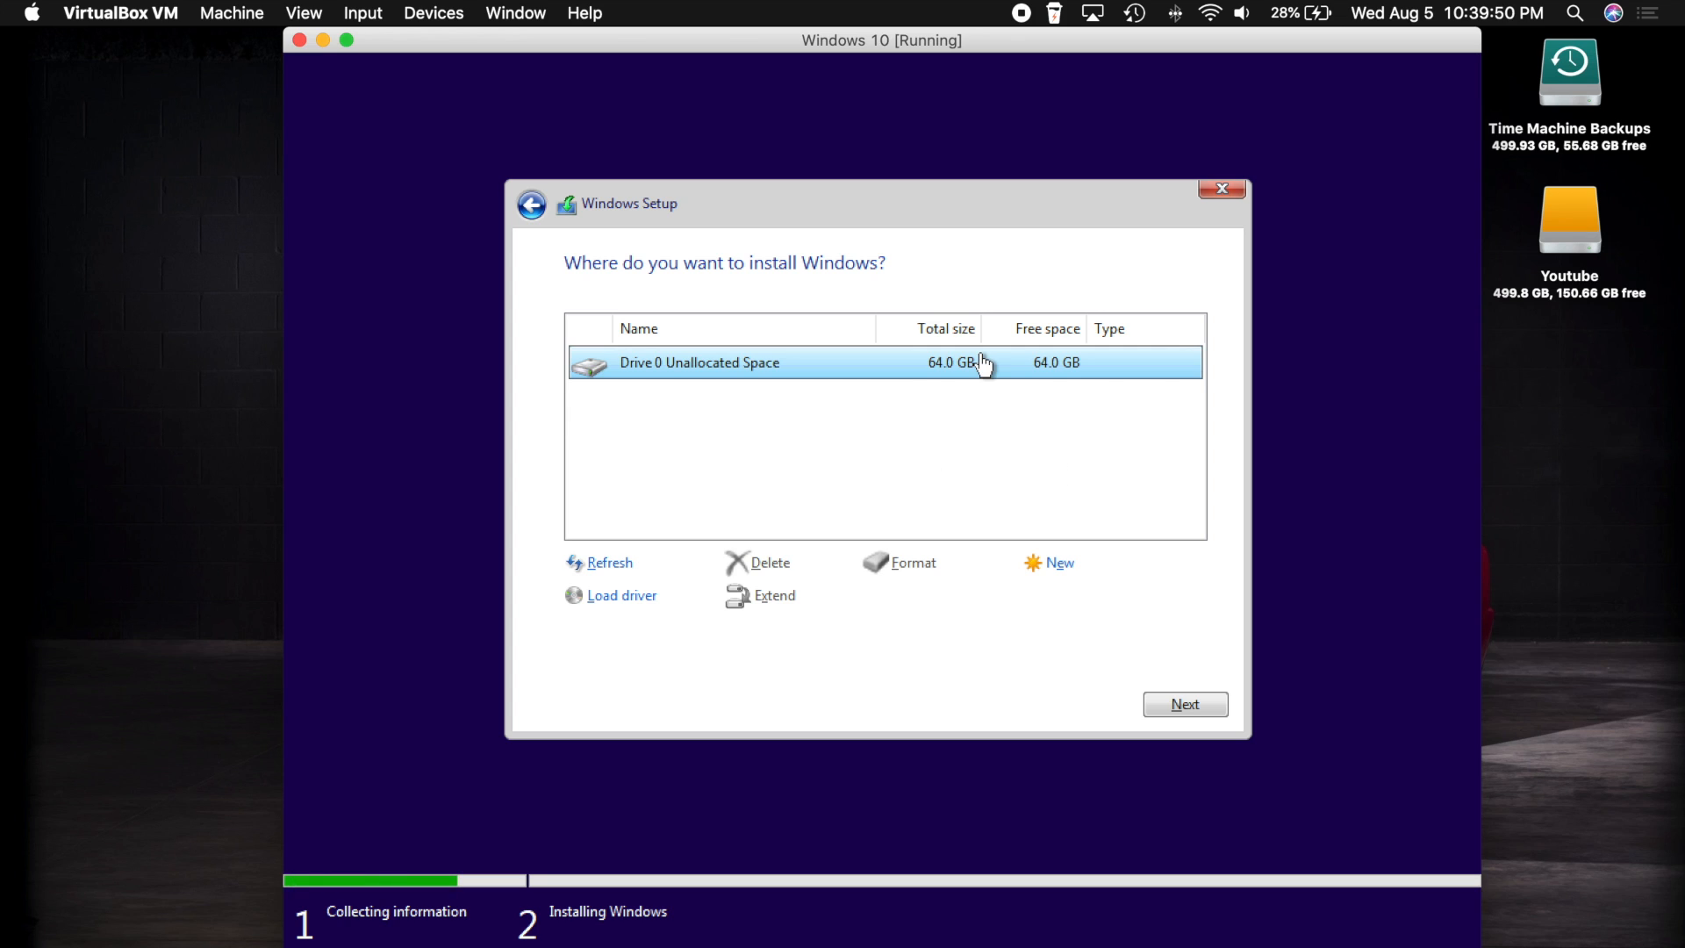
{"action": "left_click", "coordinate": [1185, 706]}
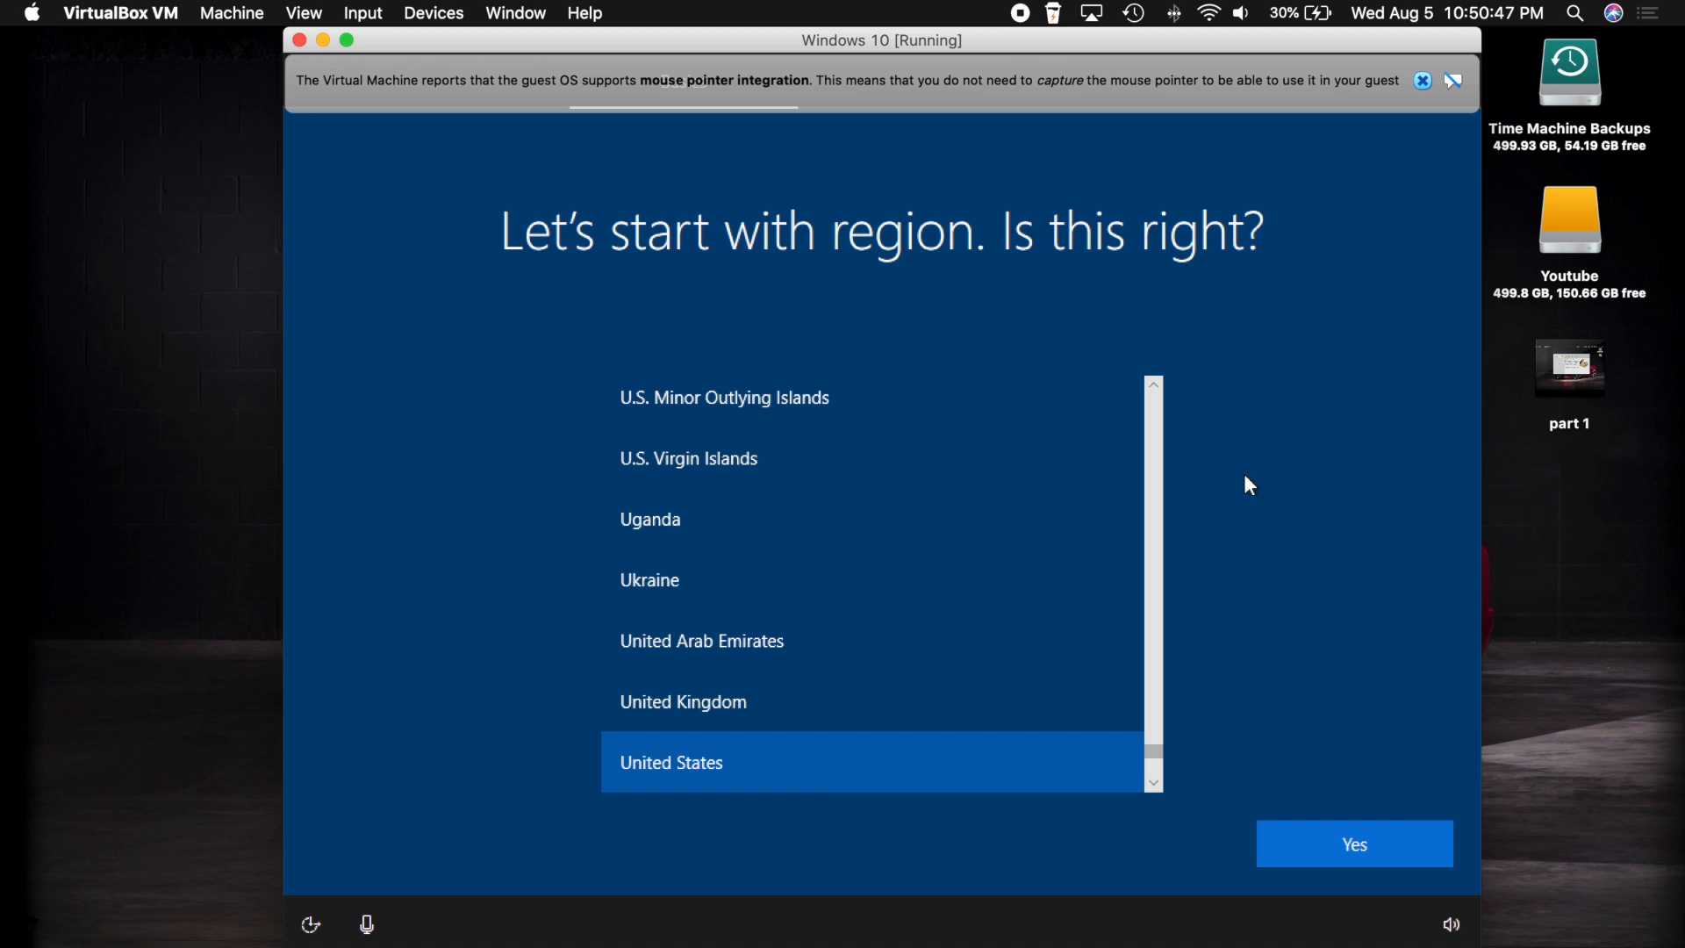
- Confirm United States as the region in the Windows first-run setup
{"action": "left_click", "coordinate": [1339, 843]}
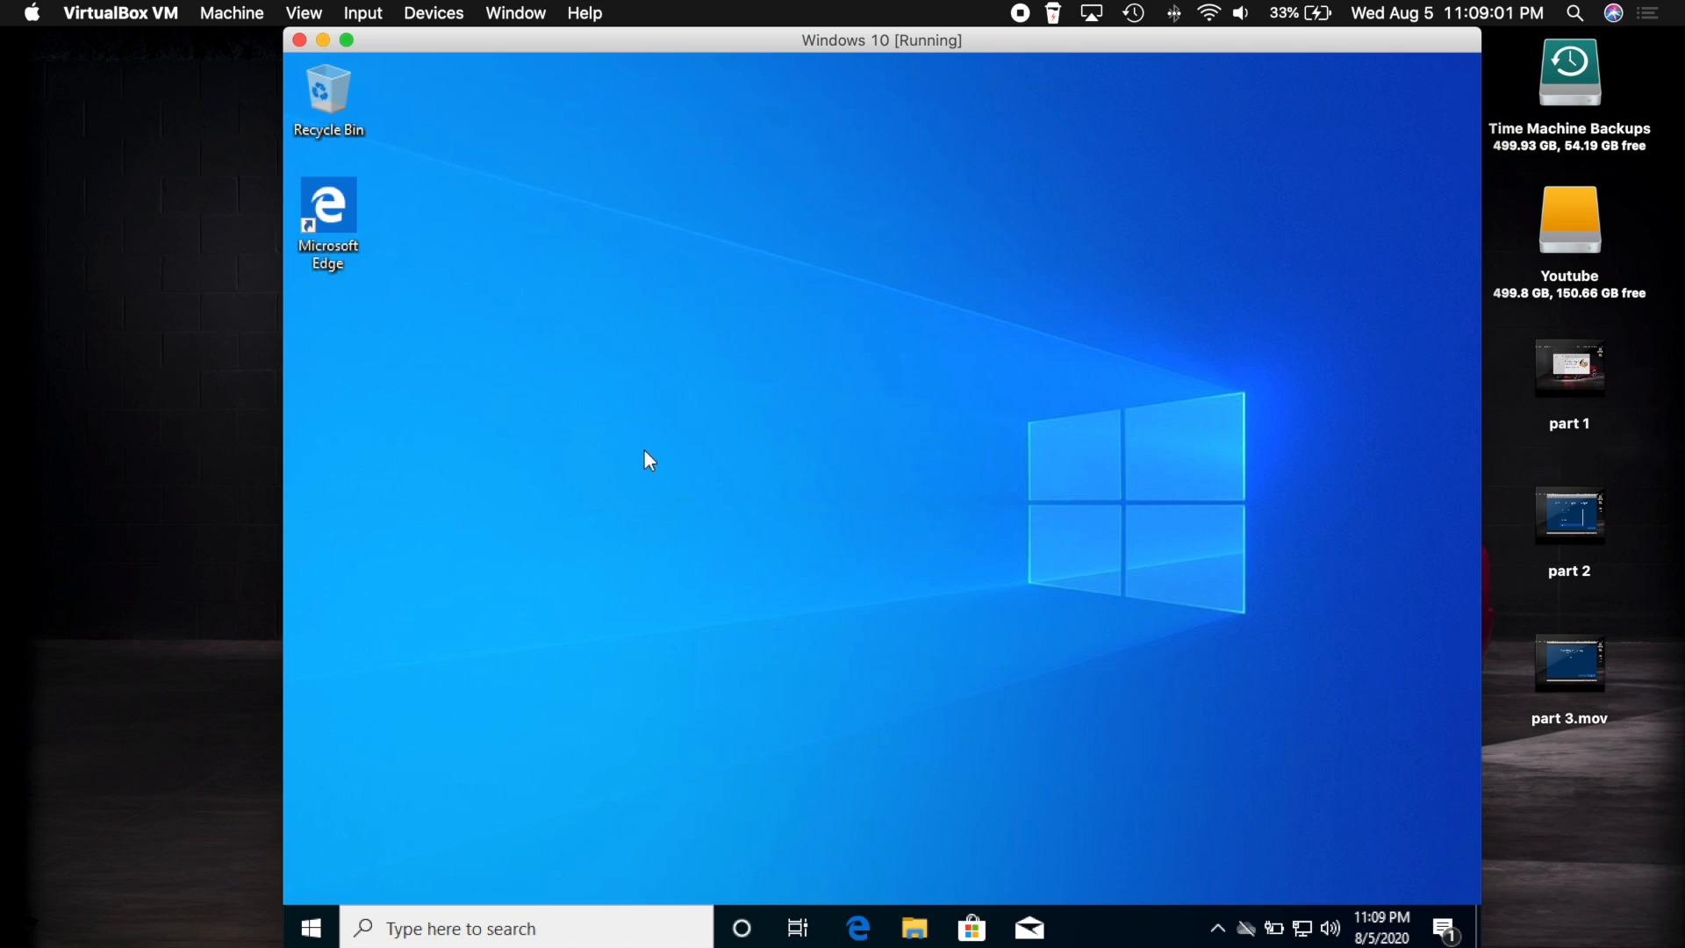
- Insert the Guest Additions CD image into the virtual machine and open its CD drive (D:) from This PC
{"action": "left_click", "coordinate": [434, 14]}
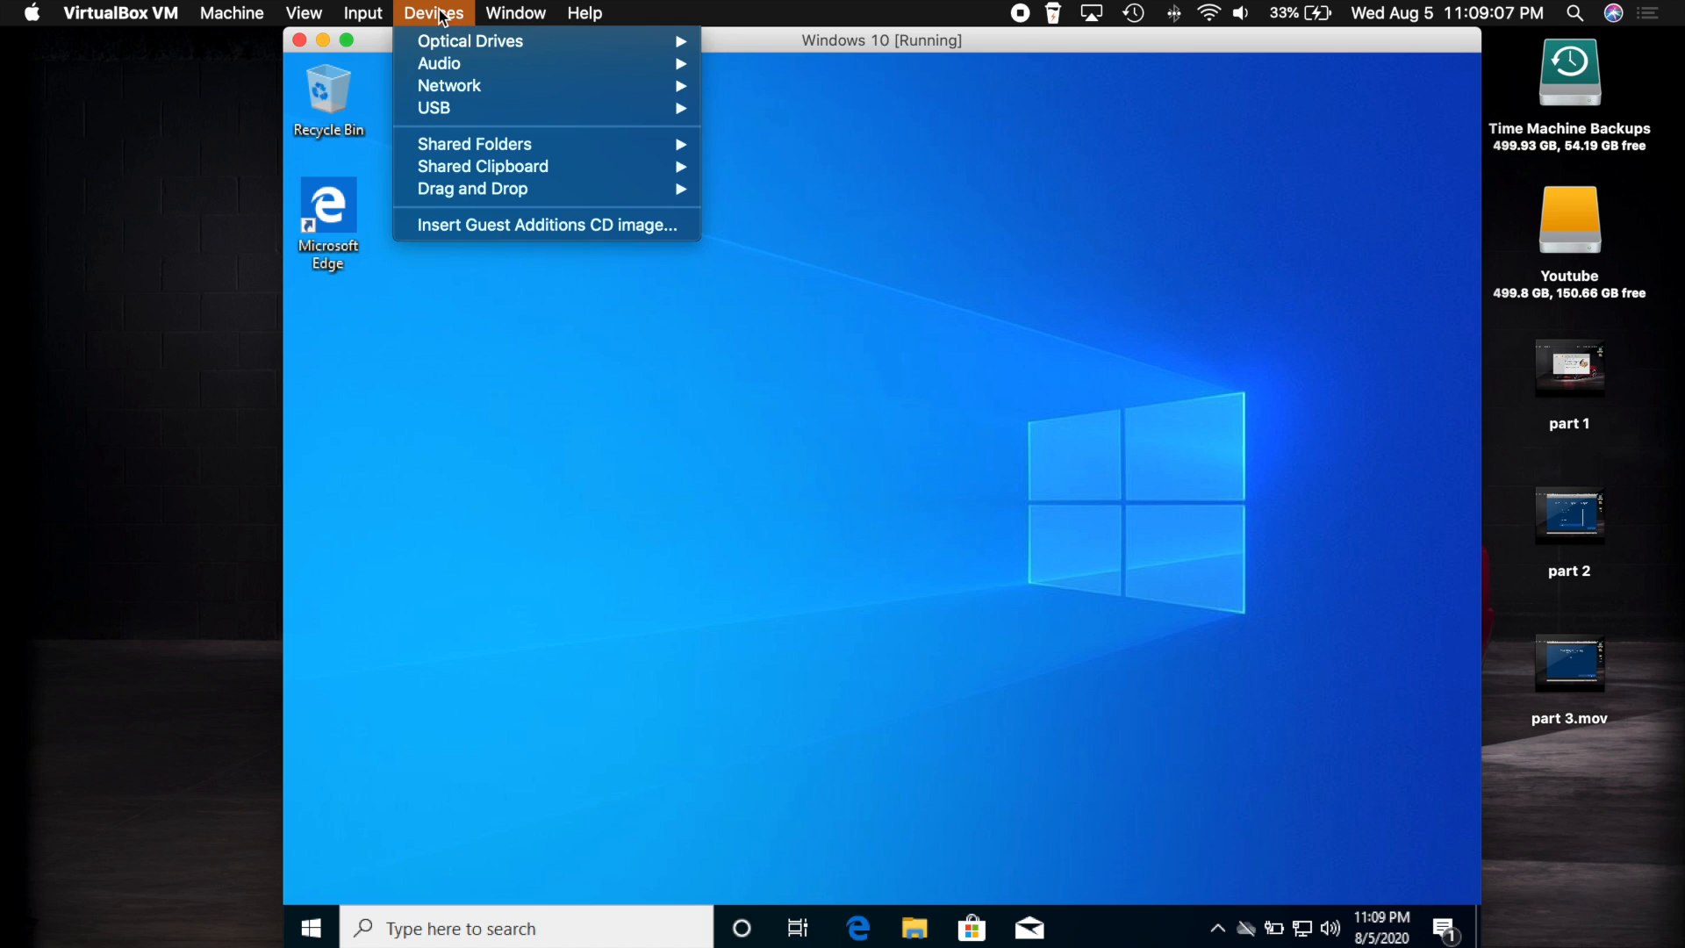
{"action": "left_click", "coordinate": [534, 226]}
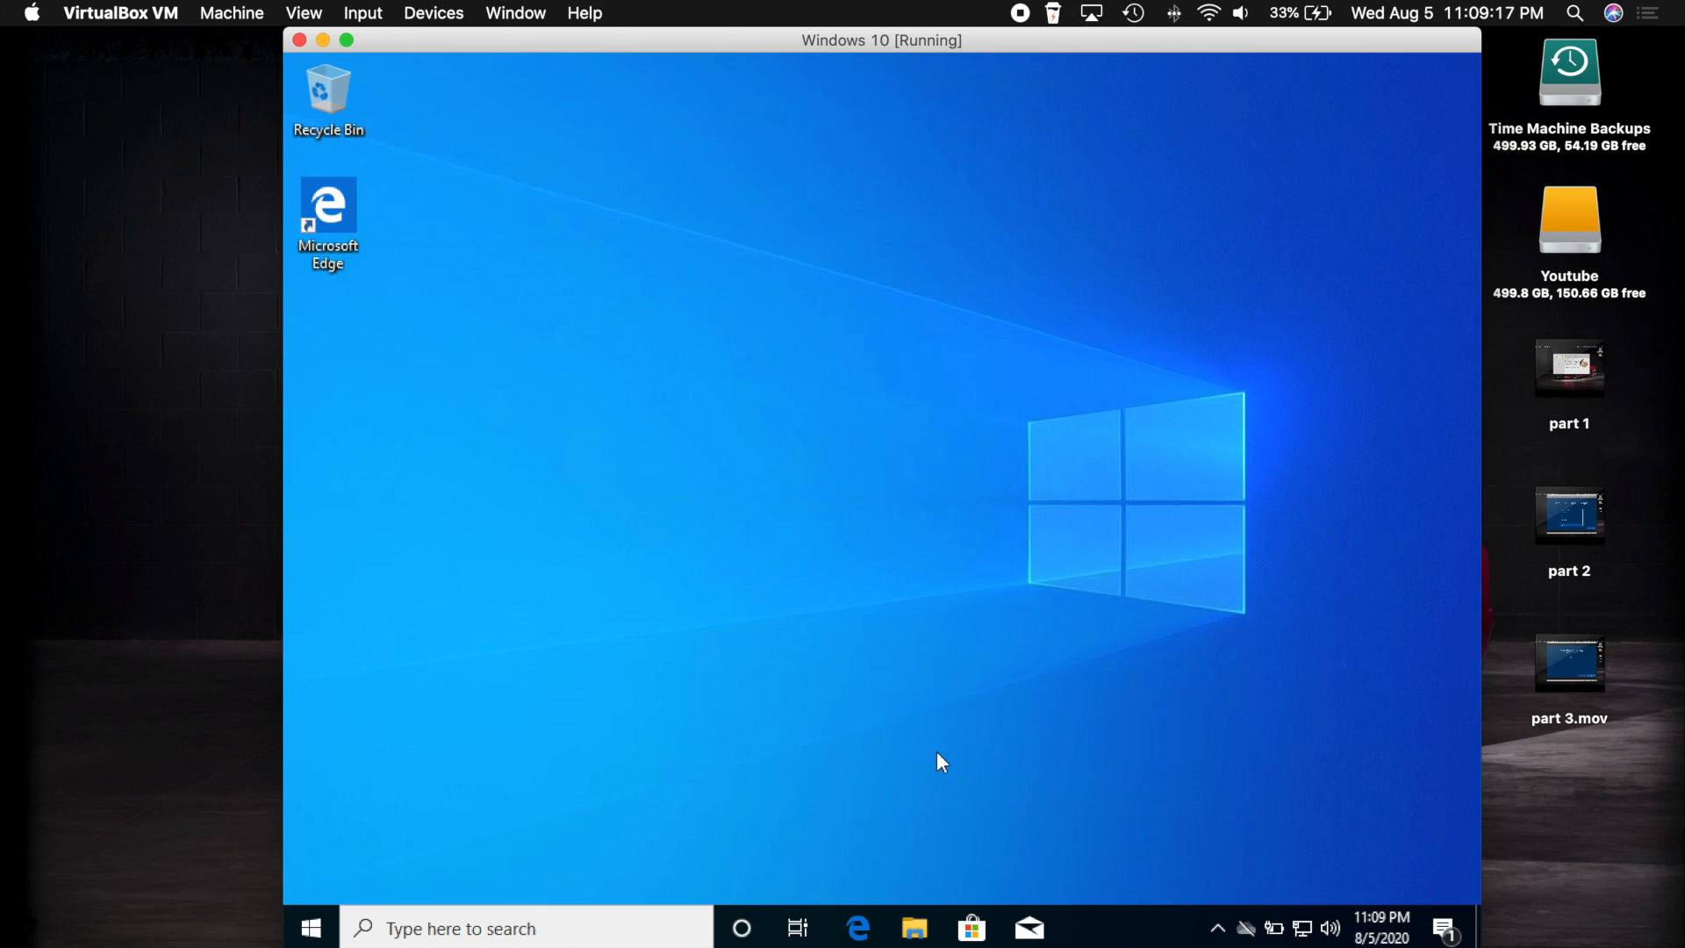
{"action": "left_click", "coordinate": [915, 931]}
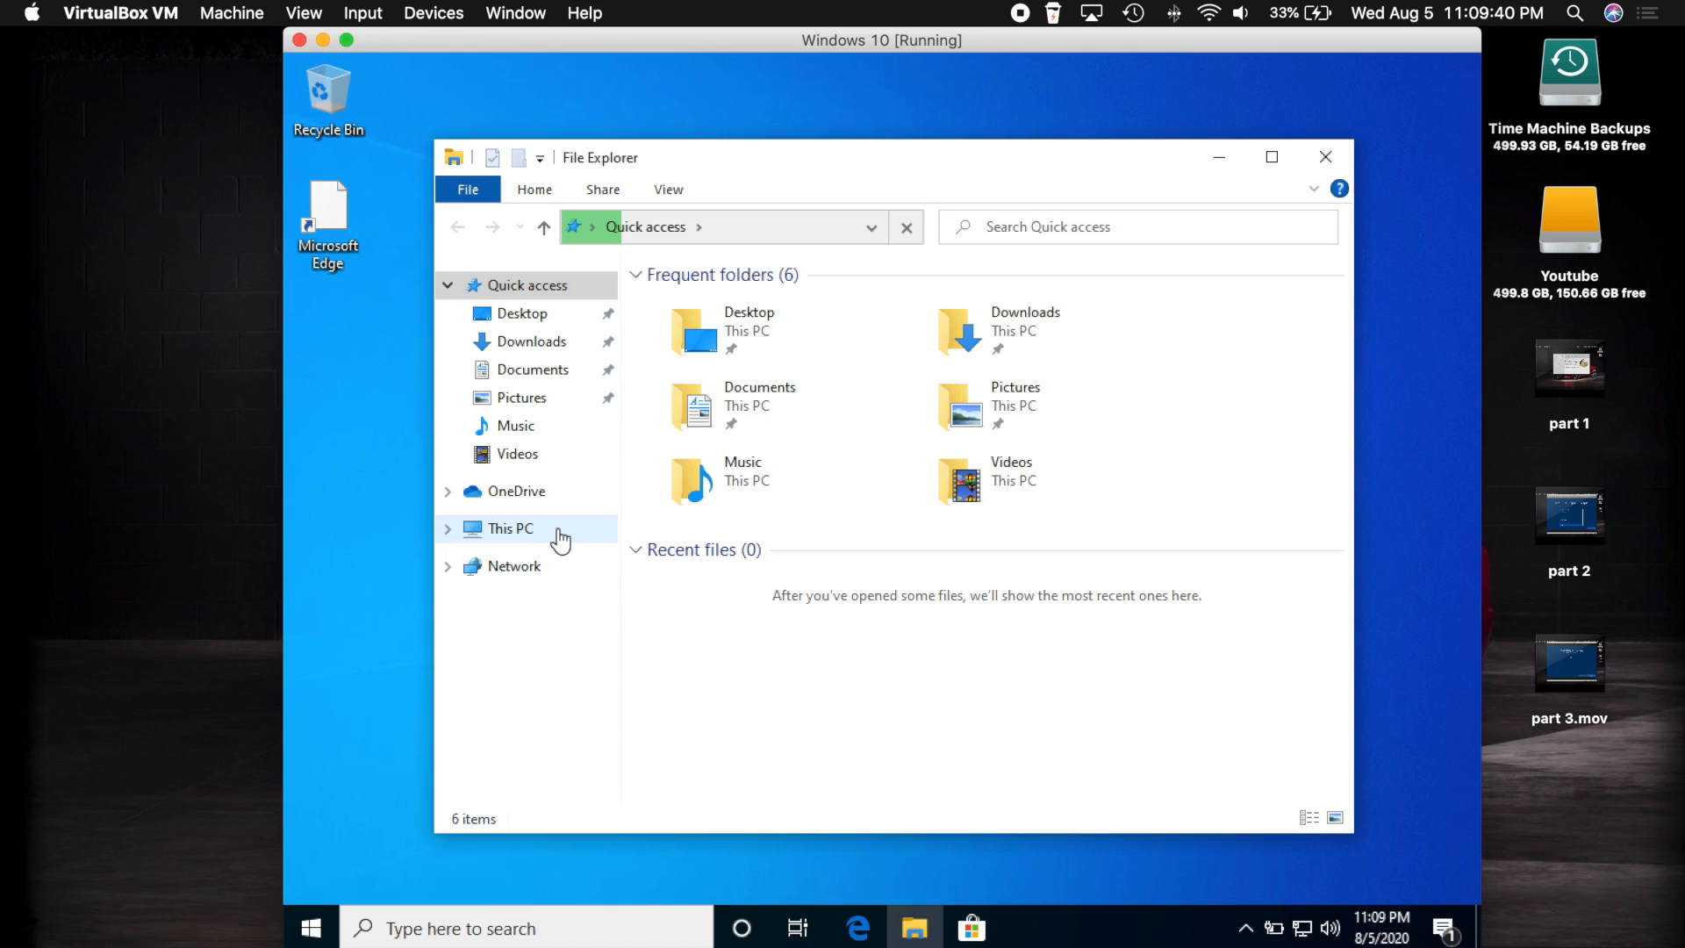
{"action": "left_click", "coordinate": [562, 529]}
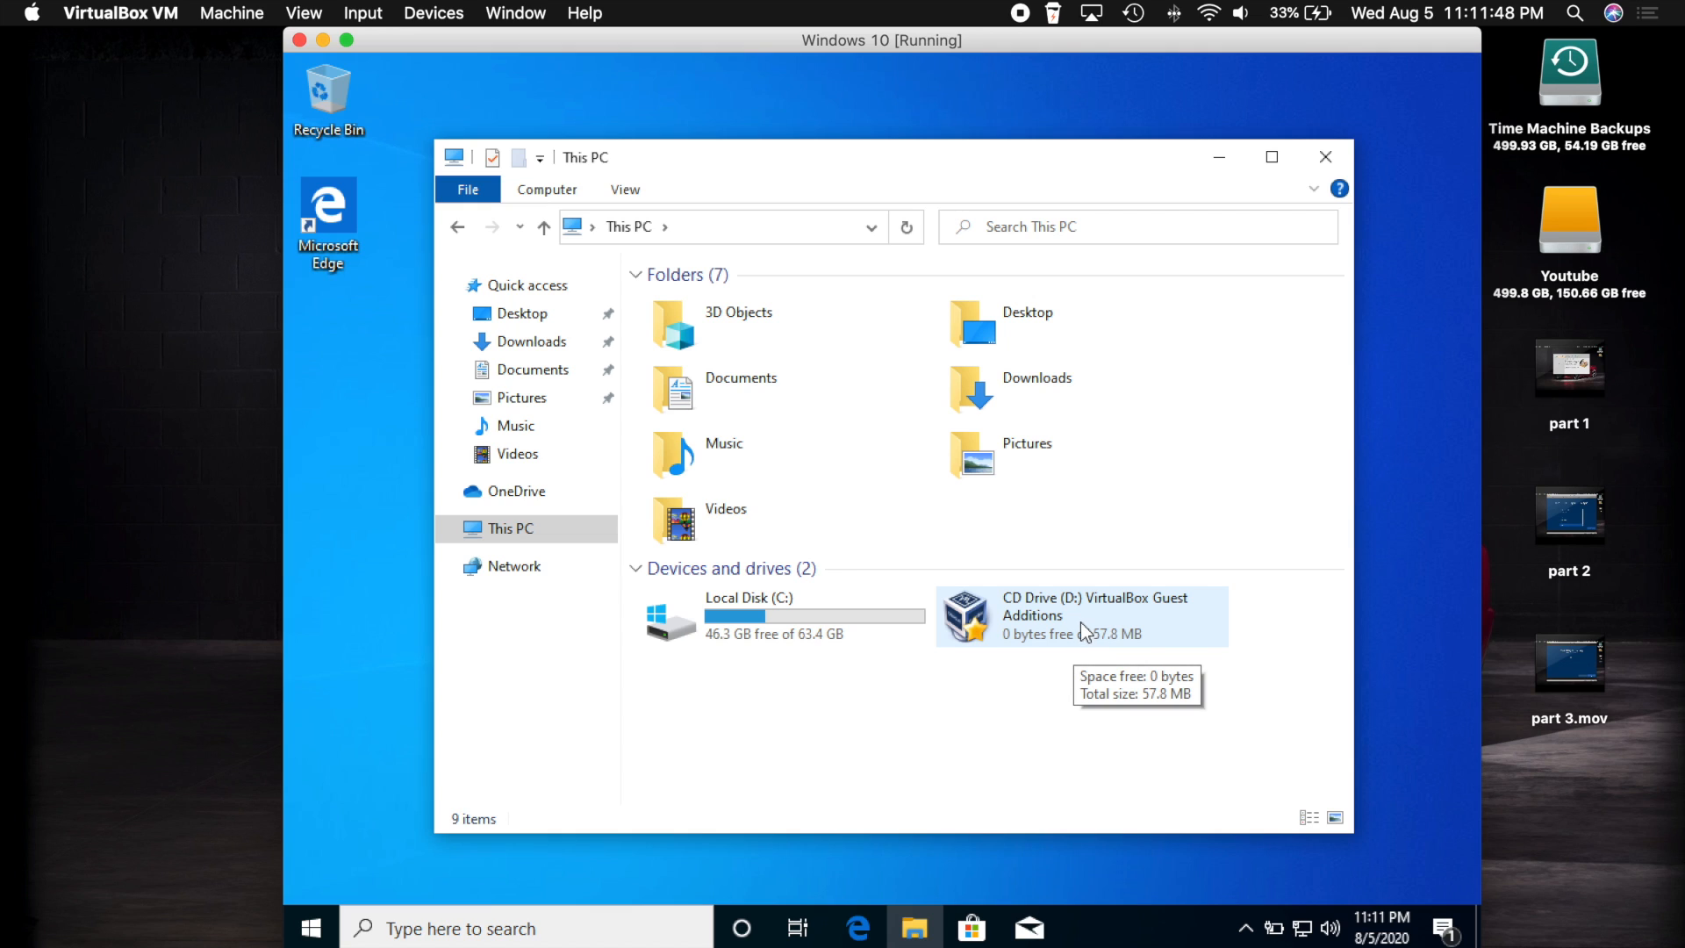
{"action": "left_click", "coordinate": [1055, 620]}
{"action": "double_click", "coordinate": [1057, 620]}
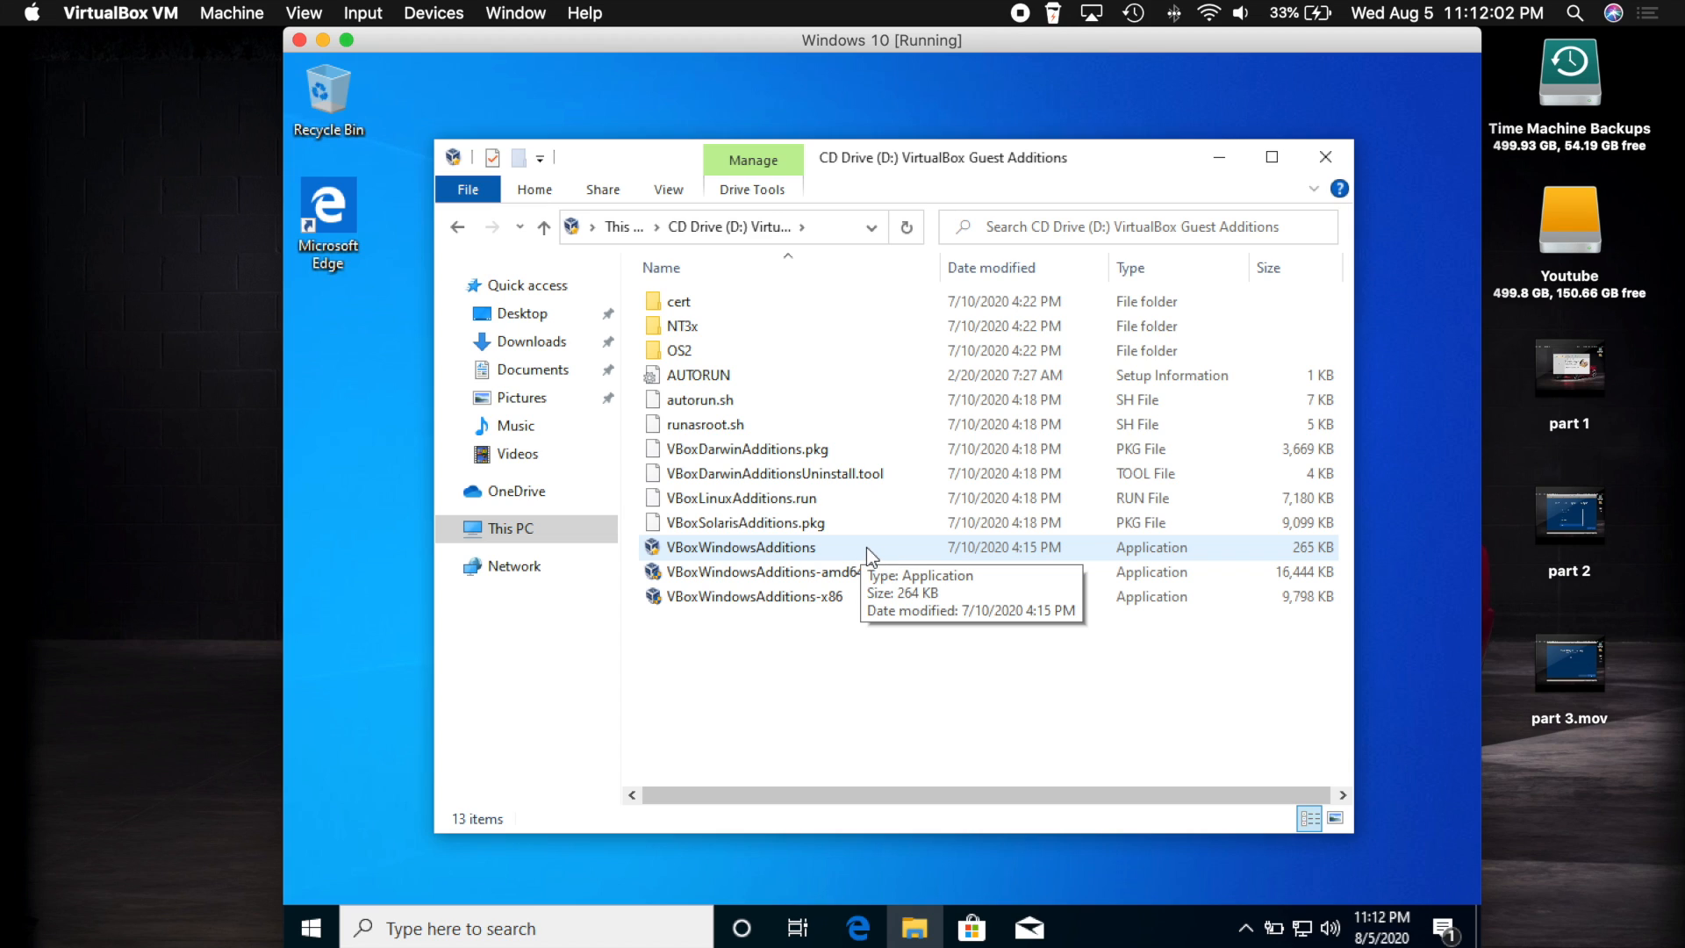
- Run VBoxWindowsAdditions, close the file window, and install Guest Additions 6.1.12 in the default destination folder with the default components
{"action": "left_click", "coordinate": [866, 546]}
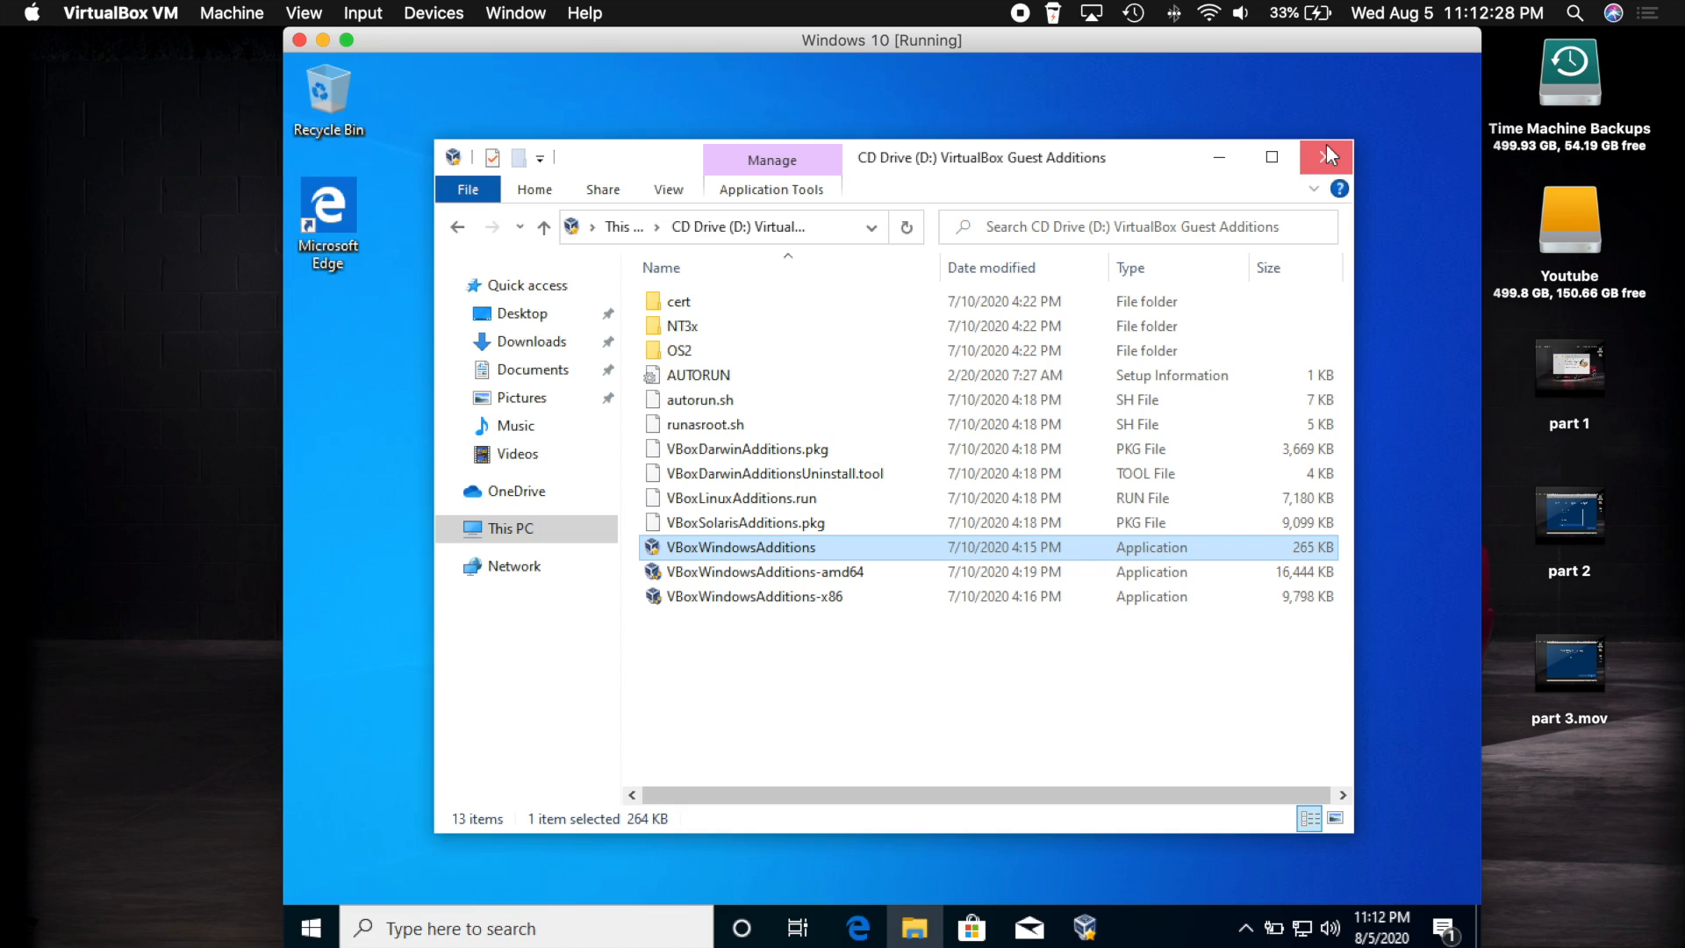
{"action": "left_click", "coordinate": [1326, 154]}
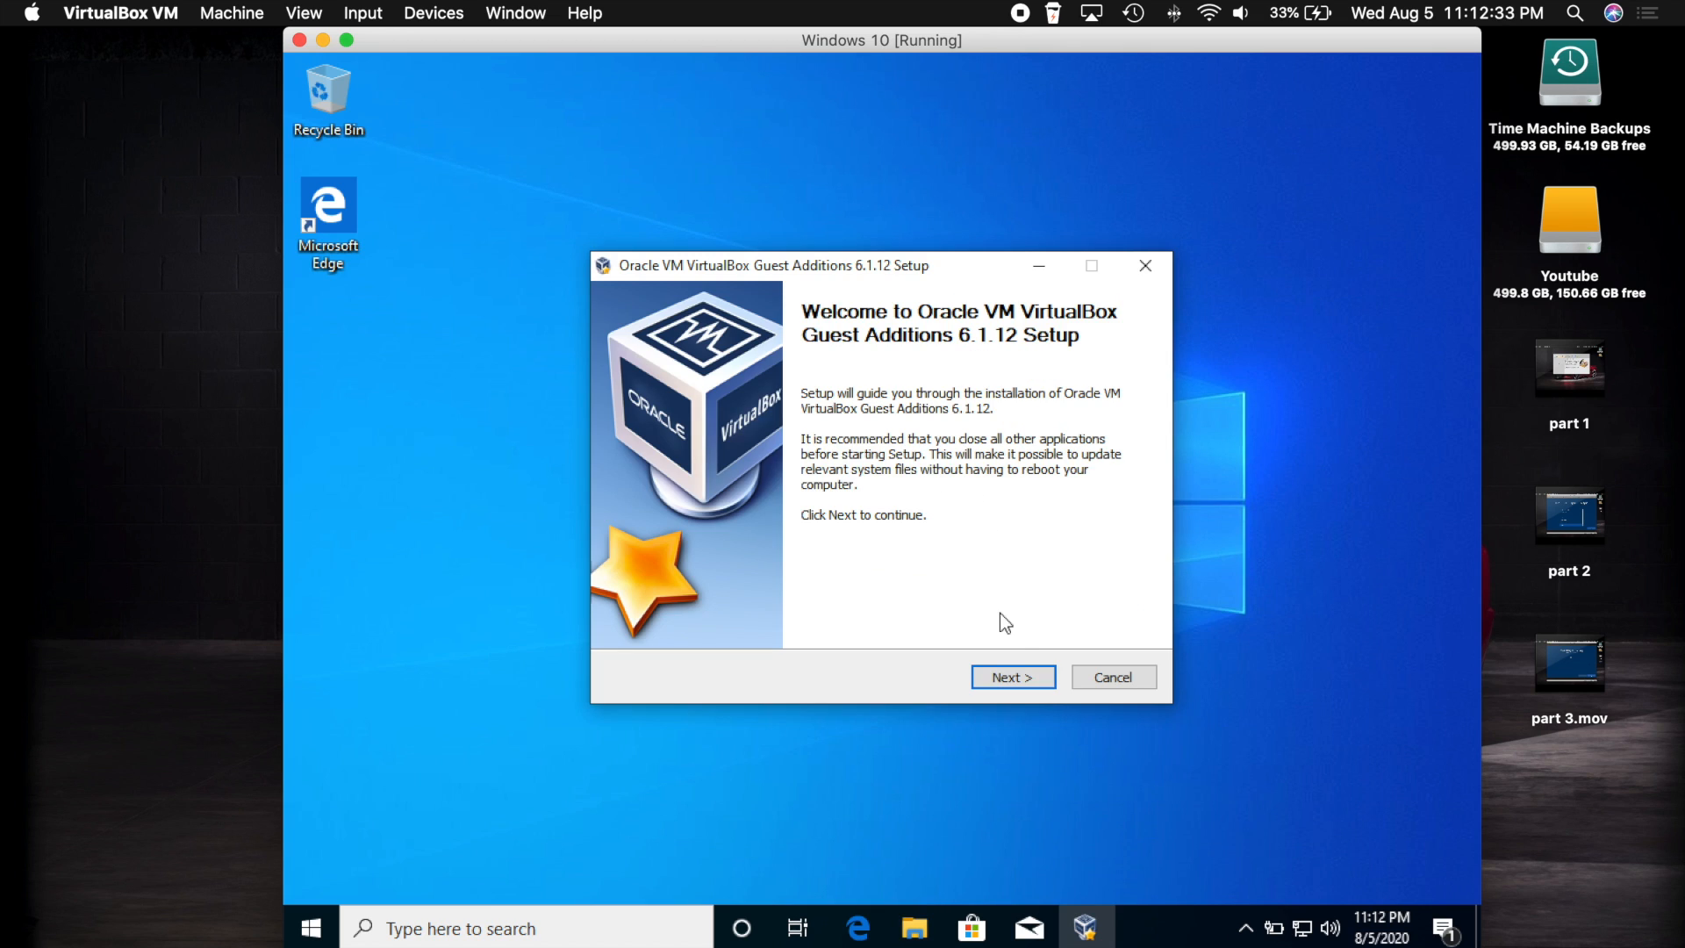
{"action": "left_click", "coordinate": [1020, 679]}
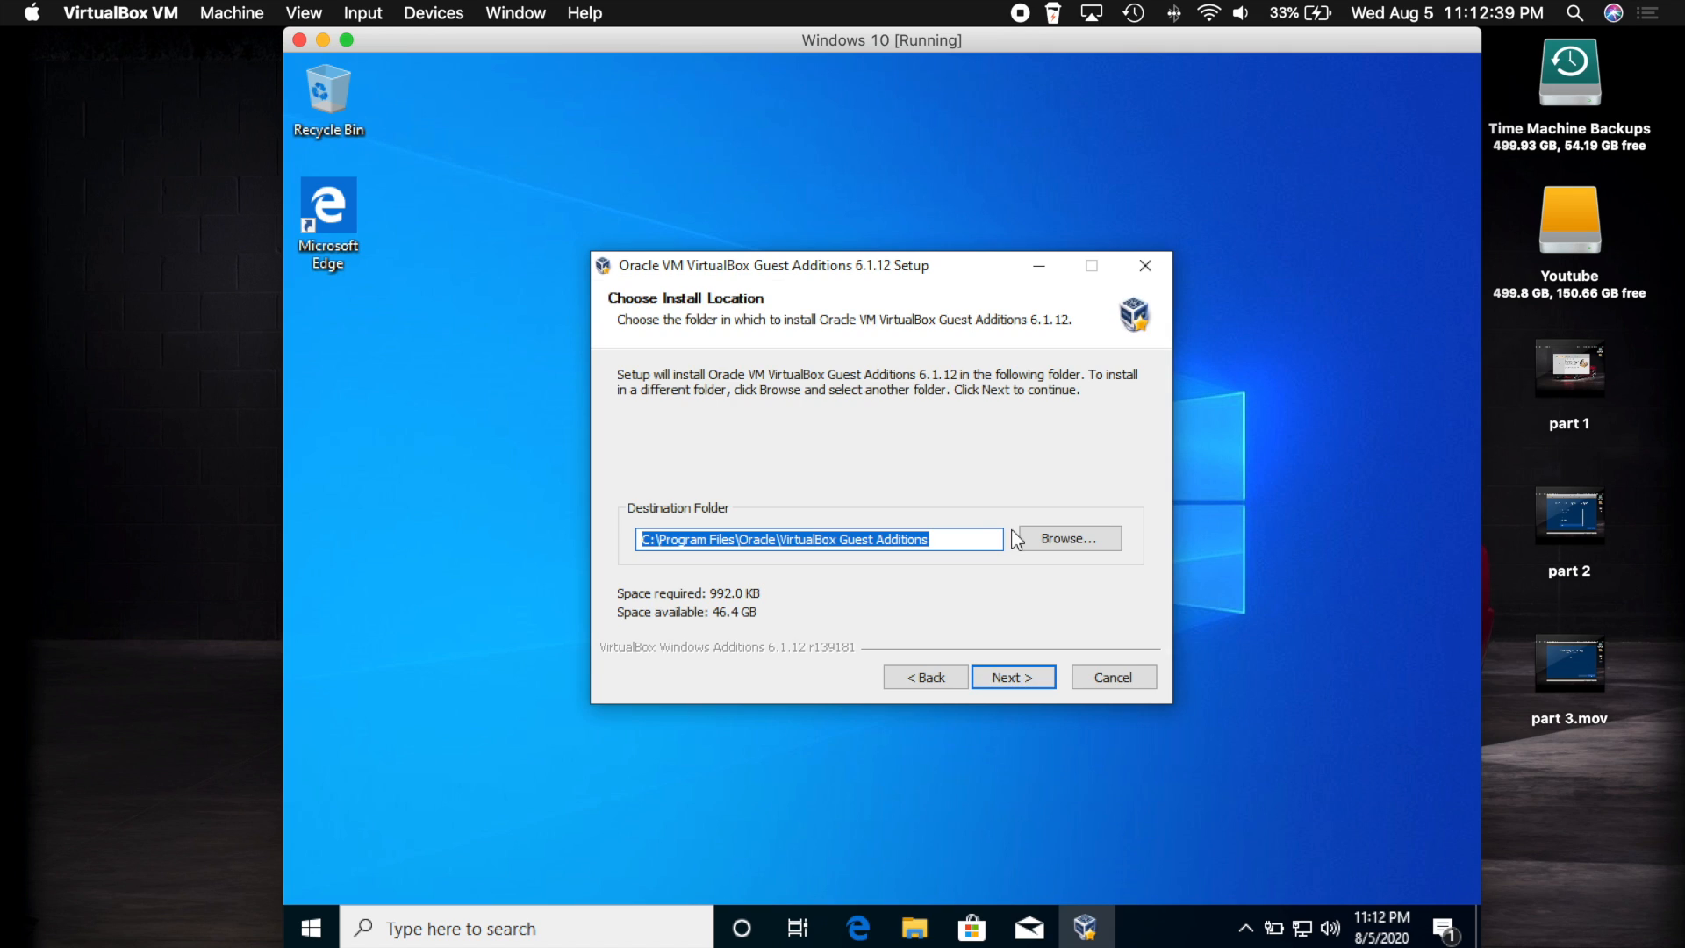
{"action": "left_click", "coordinate": [1017, 672]}
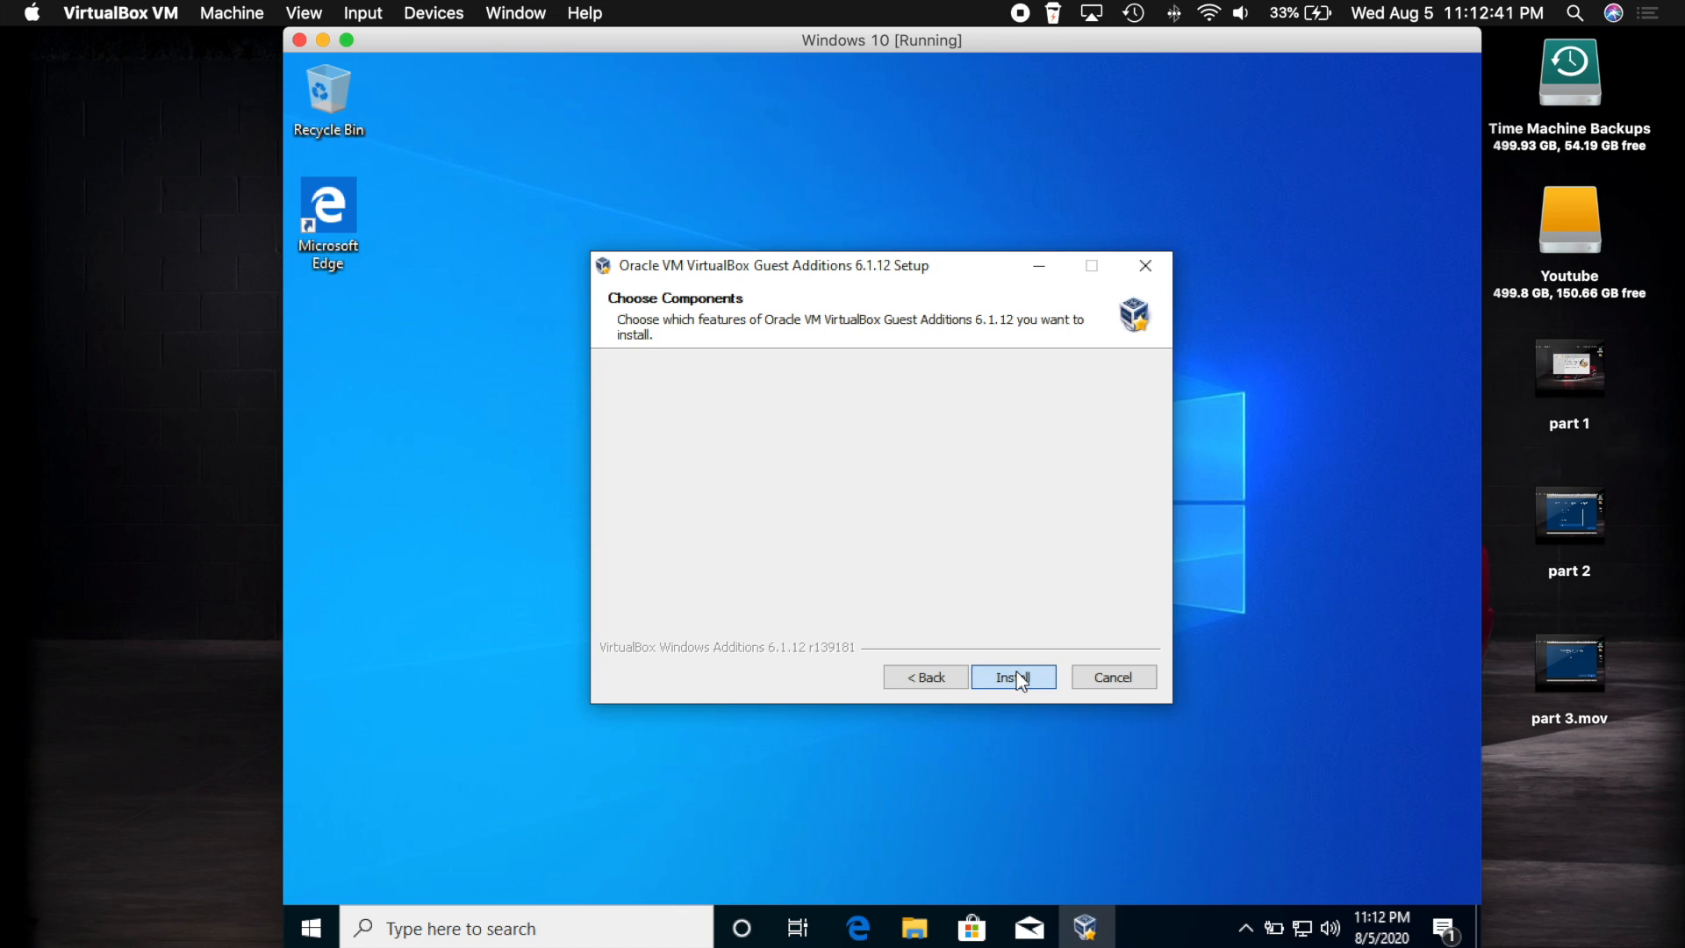
{"action": "left_click", "coordinate": [1016, 672]}
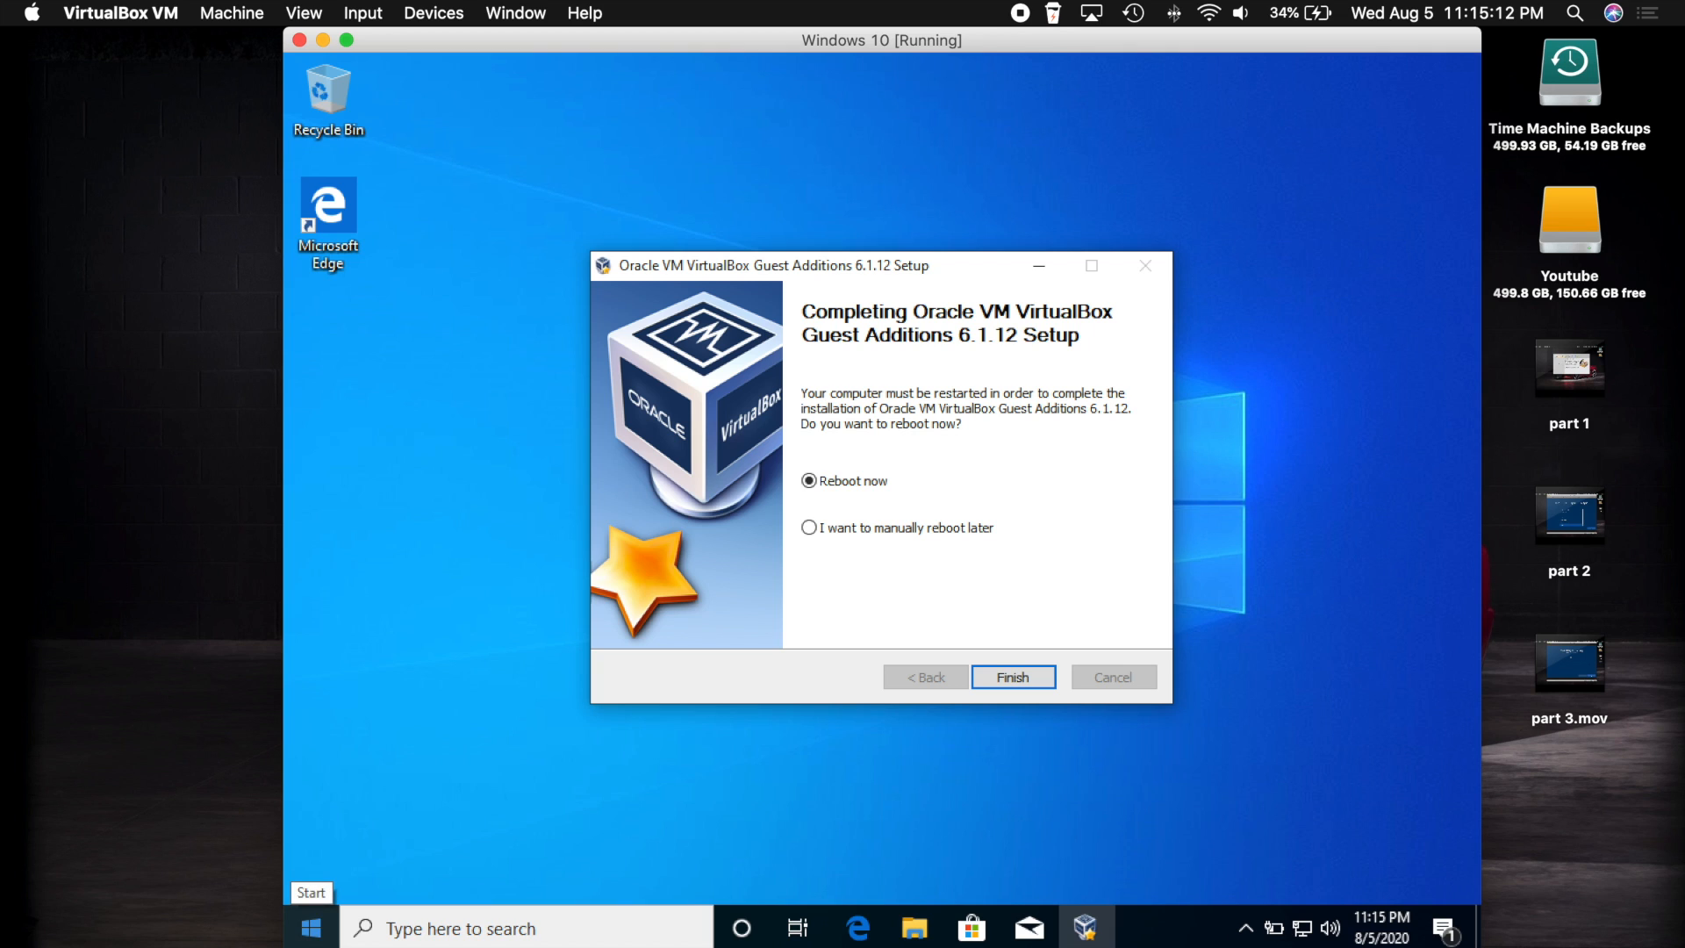
- Enlarge the virtual machine's window by its lower corner and switch it to full screen
{"action": "left_click_drag", "start_coordinate": [283, 939], "coordinate": [159, 939]}
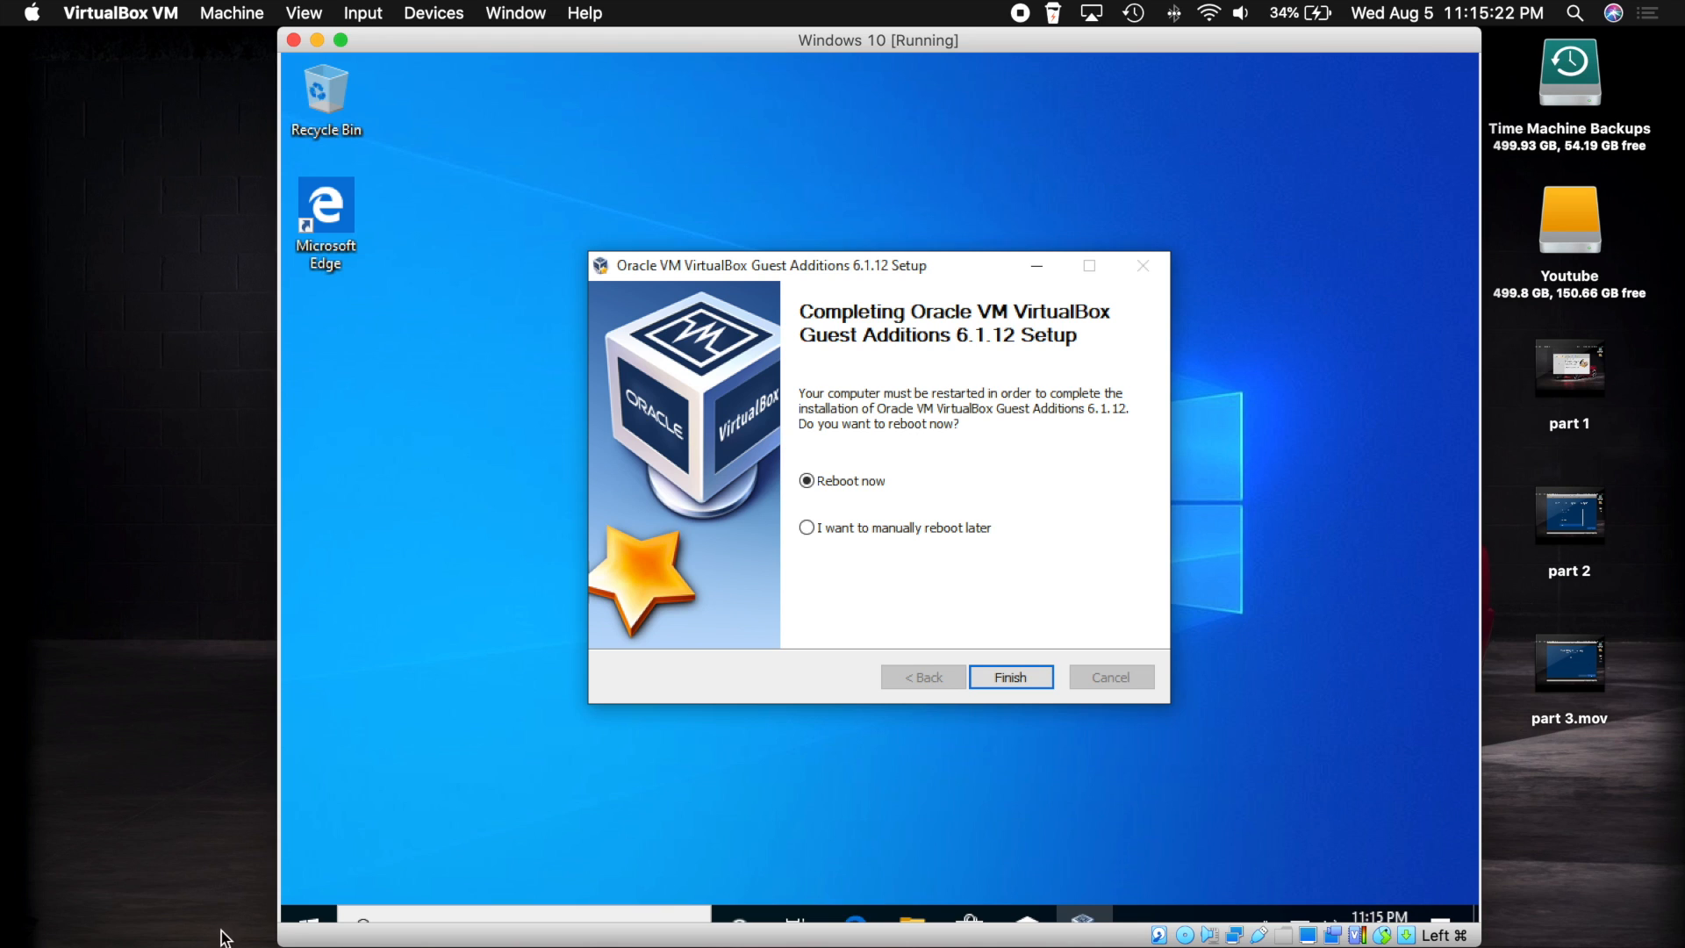
{"action": "left_click_drag", "start_coordinate": [288, 942], "coordinate": [180, 947]}
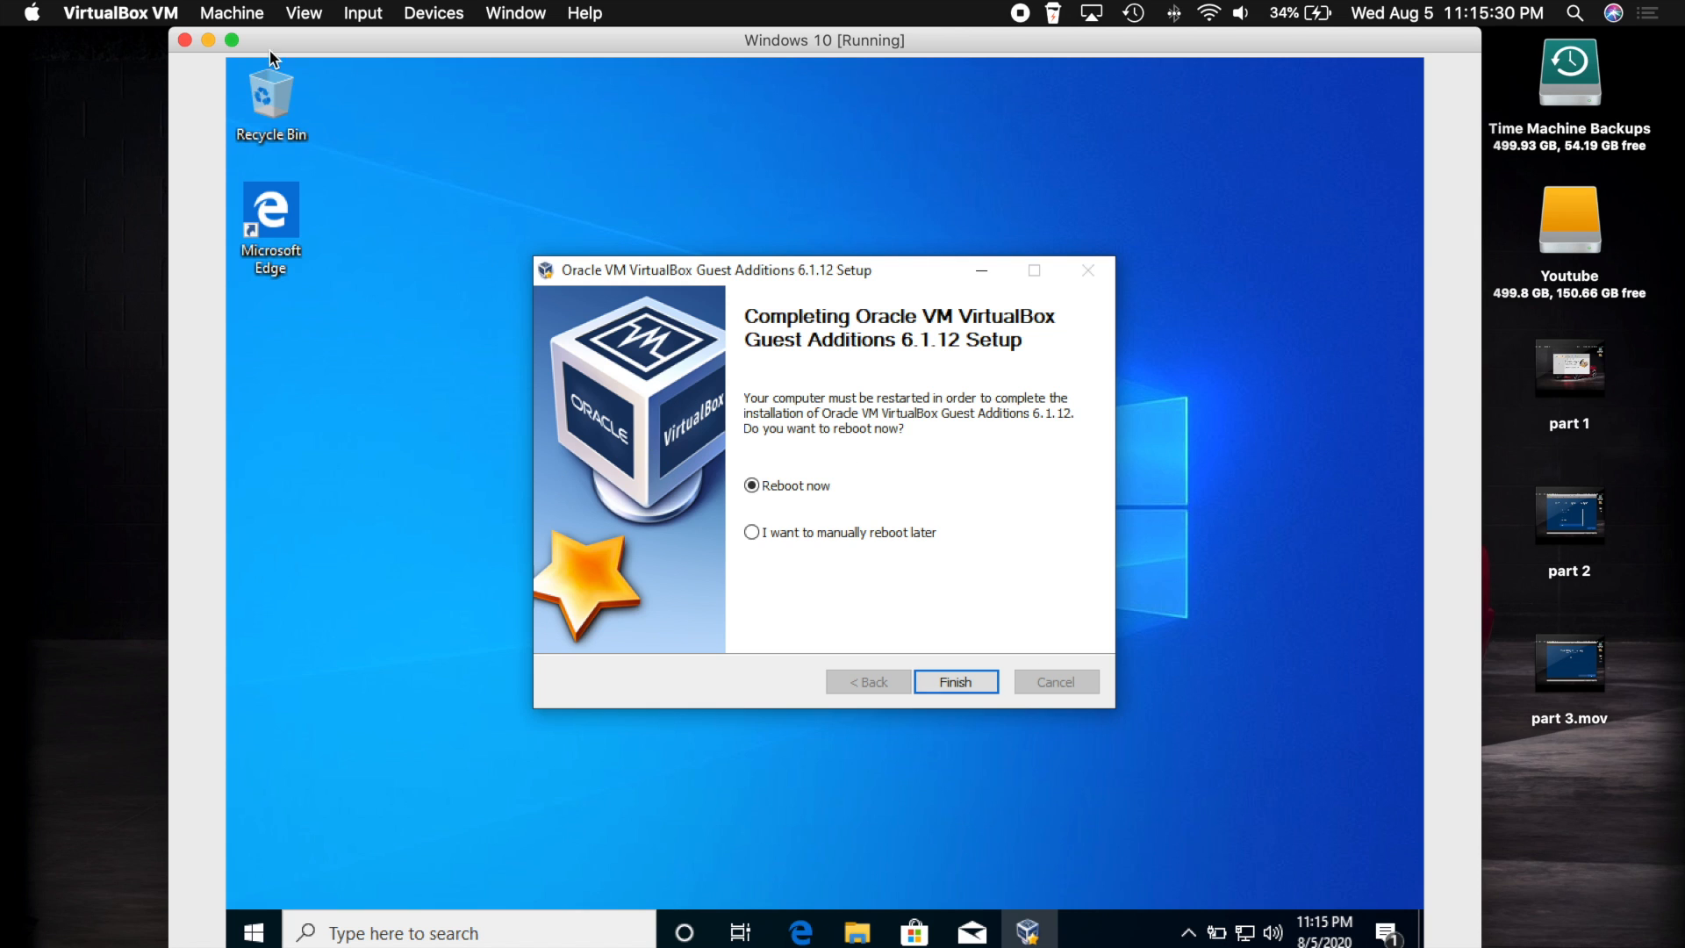
{"action": "left_click", "coordinate": [232, 40]}
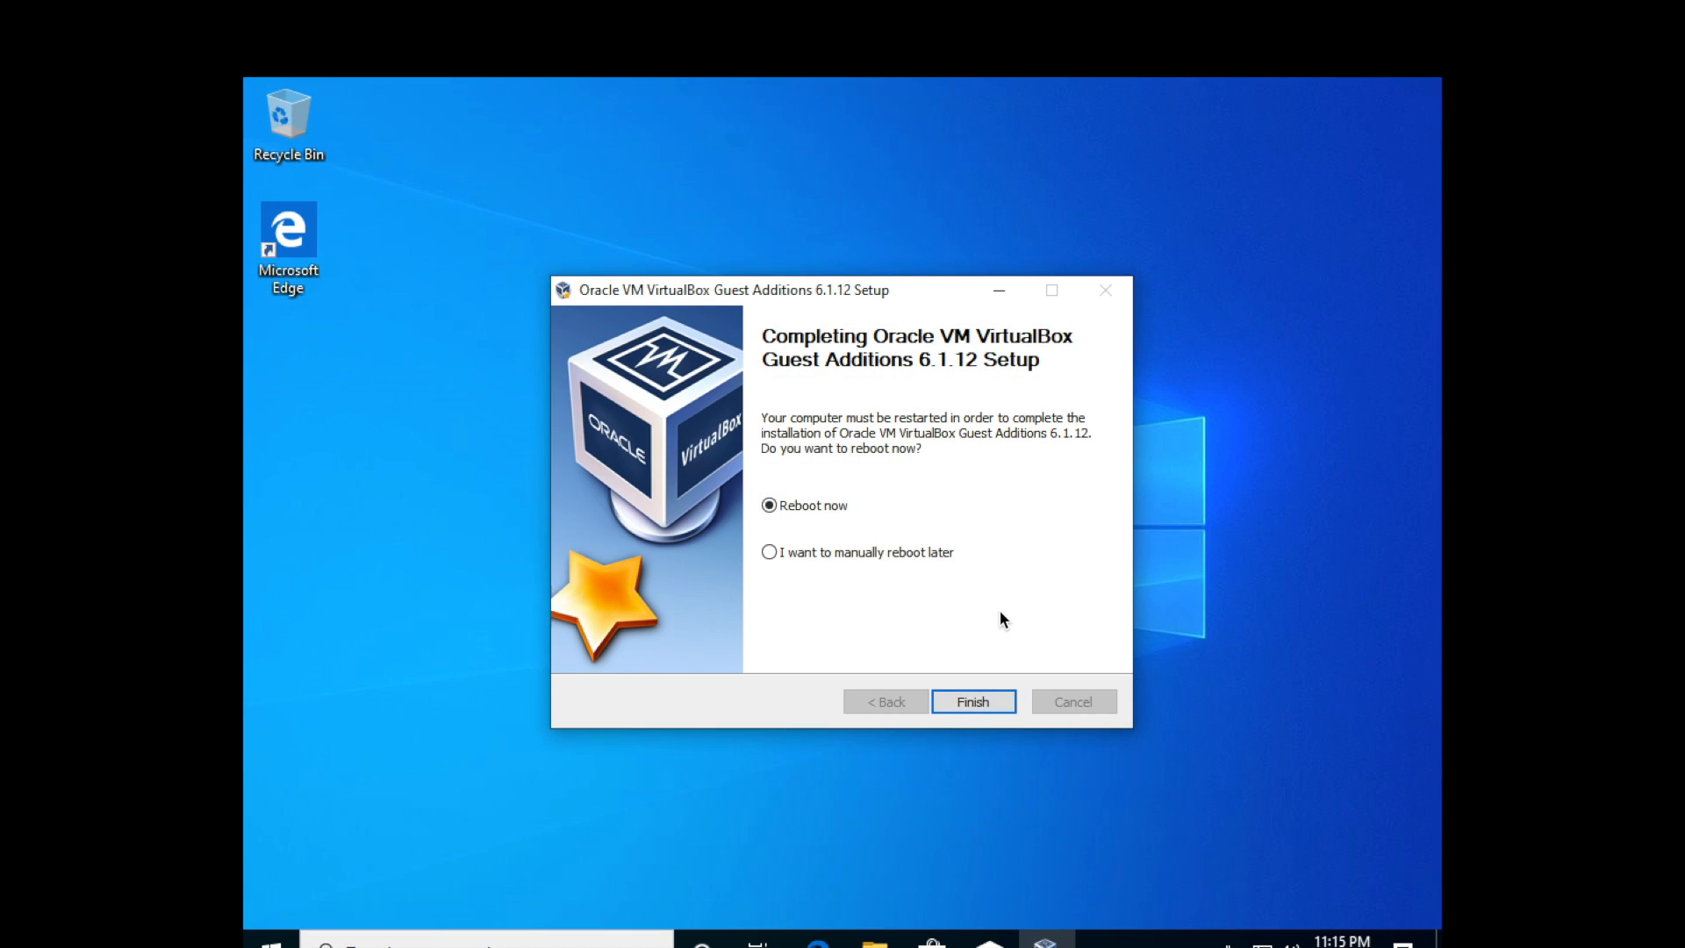
- Finish the Guest Additions setup with the Reboot now option
{"action": "left_click", "coordinate": [975, 703]}
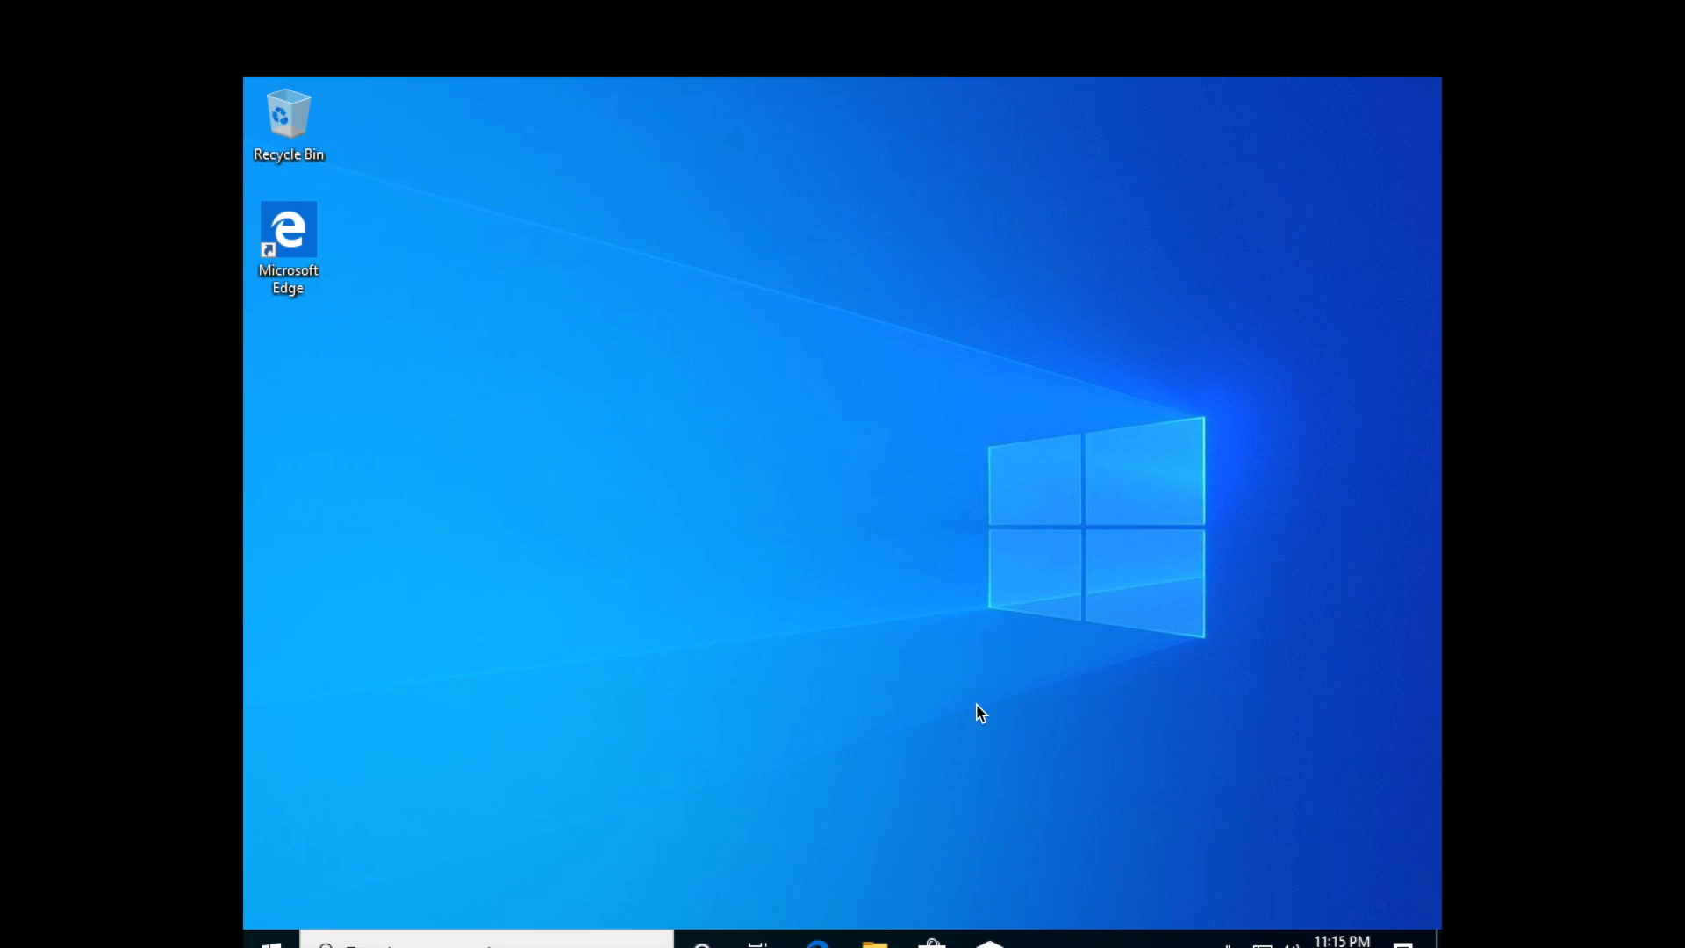